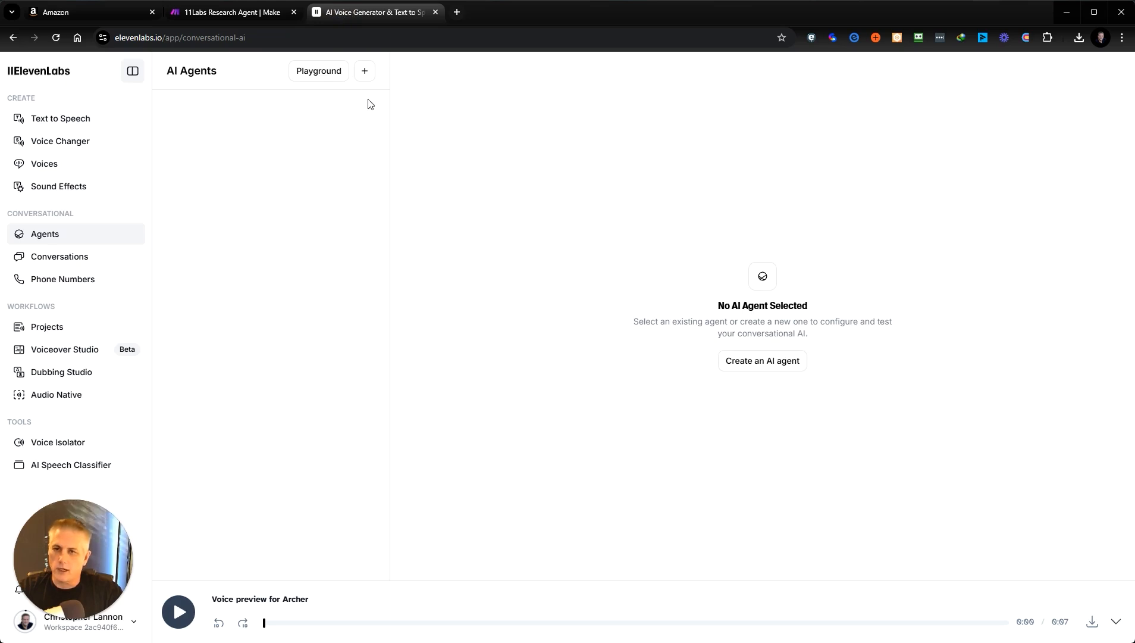
- Start creating a new AI agent based on the Blank template
{"action": "left_click", "coordinate": [363, 72]}
{"action": "left_click", "coordinate": [42, 191]}
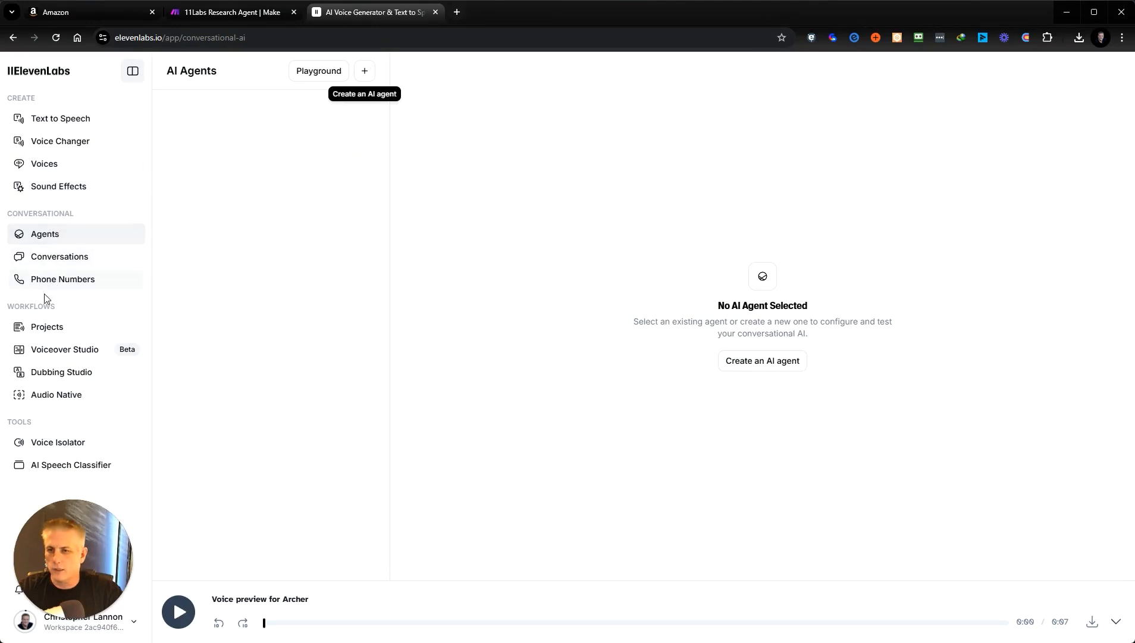
{"action": "left_click", "coordinate": [366, 74]}
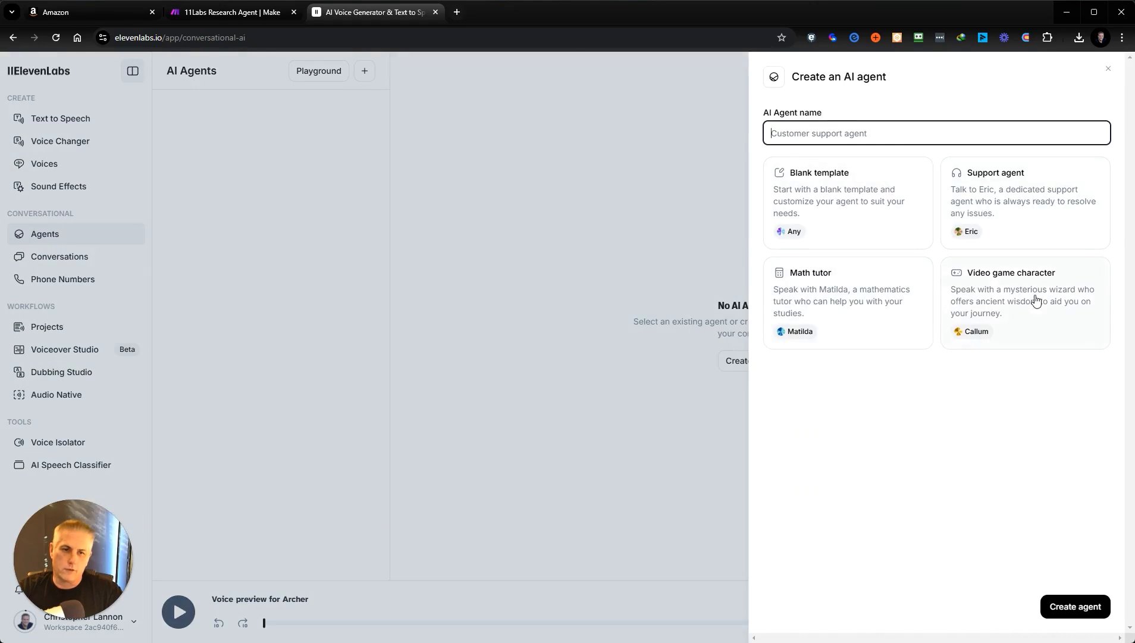
{"action": "left_click", "coordinate": [817, 191]}
{"action": "left_click", "coordinate": [1088, 609]}
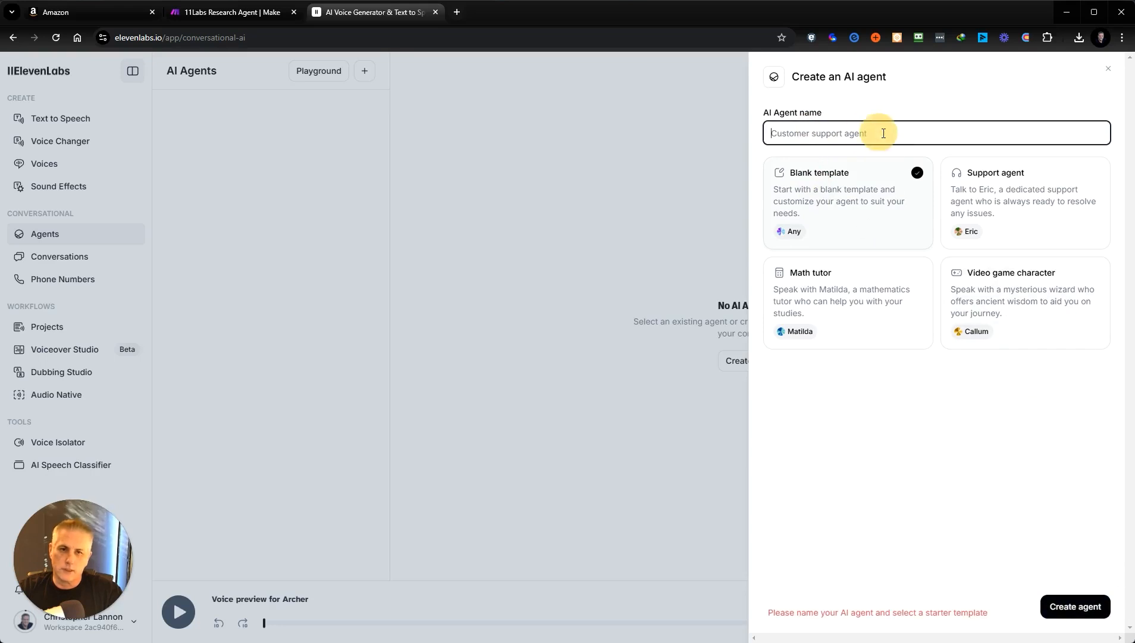
- Name the agent "Alan - research assistant" and create it
{"action": "type", "text": "Re"}
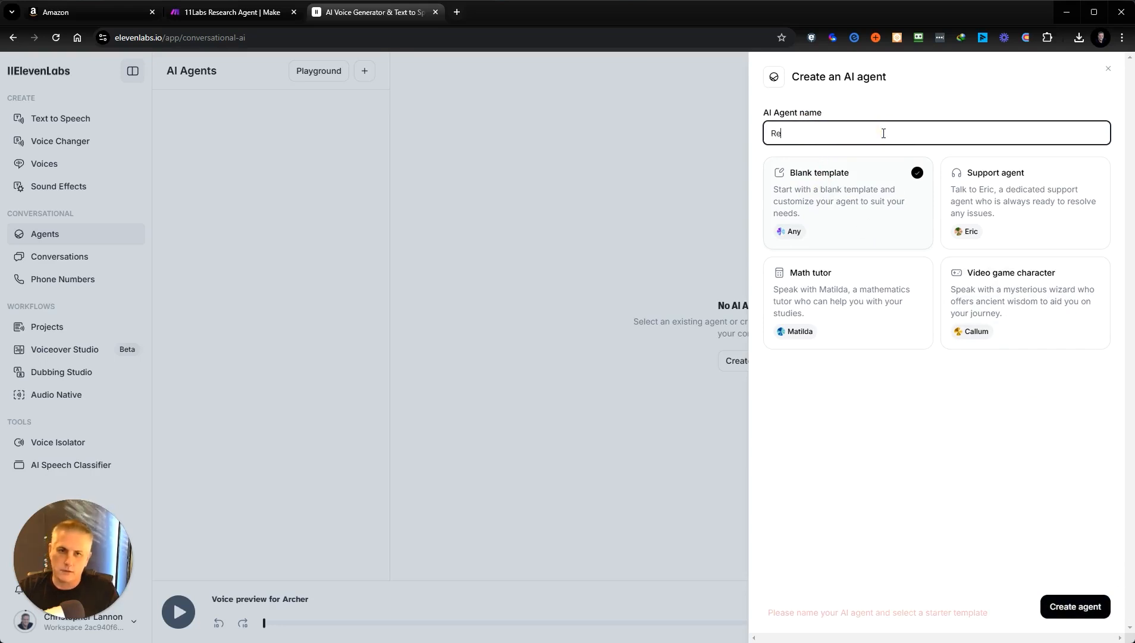
{"action": "type", "text": "a"}
{"action": "key", "text": "BackSpace"}
{"action": "key", "text": "BackSpace"}
{"action": "key", "text": "BackSpace"}
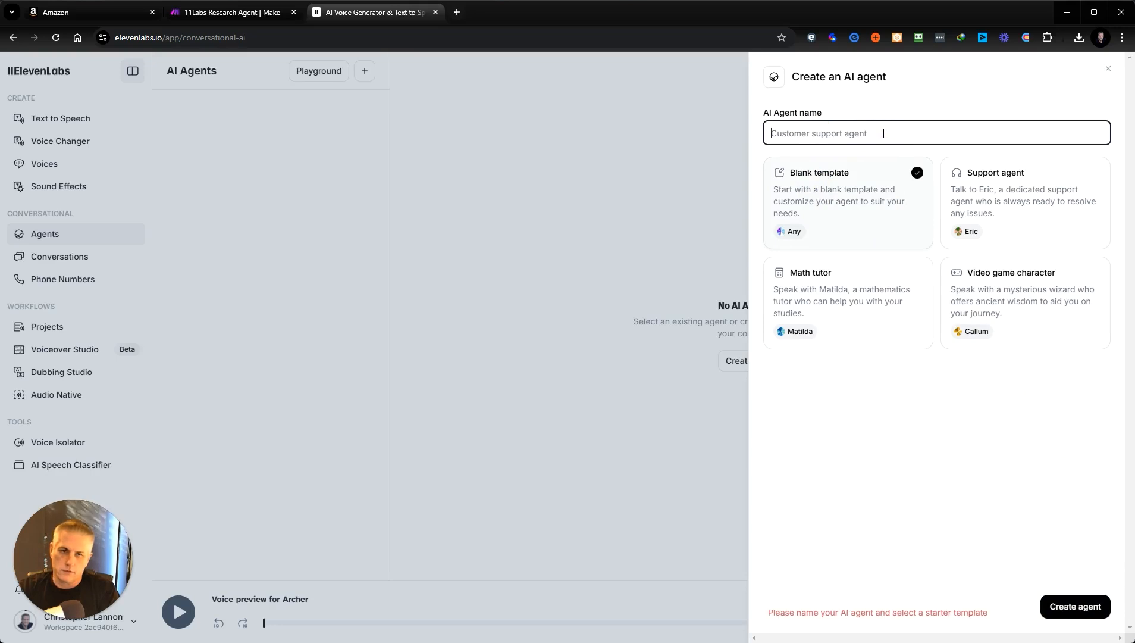
{"action": "type", "text": "Alan"}
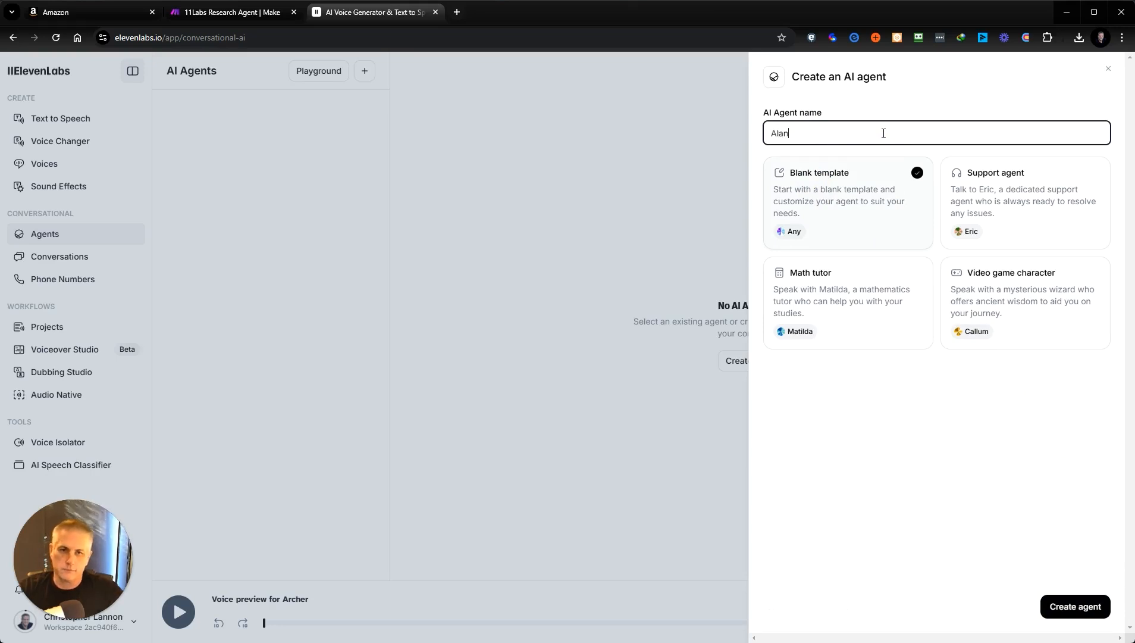
{"action": "type", "text": " -"}
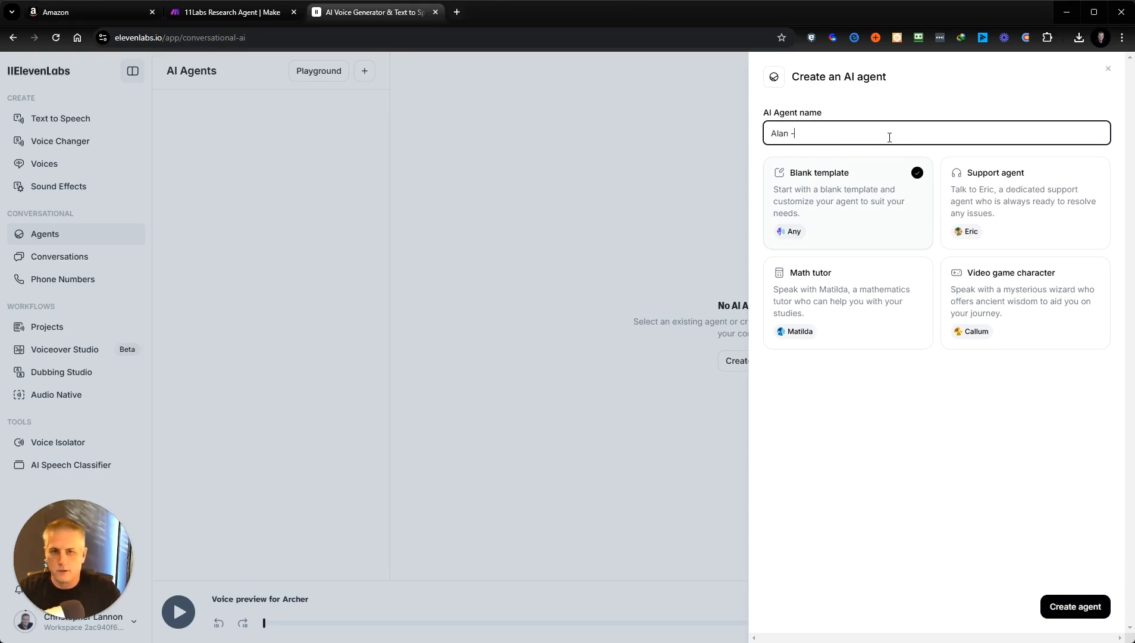
{"action": "type", "text": " research assistant"}
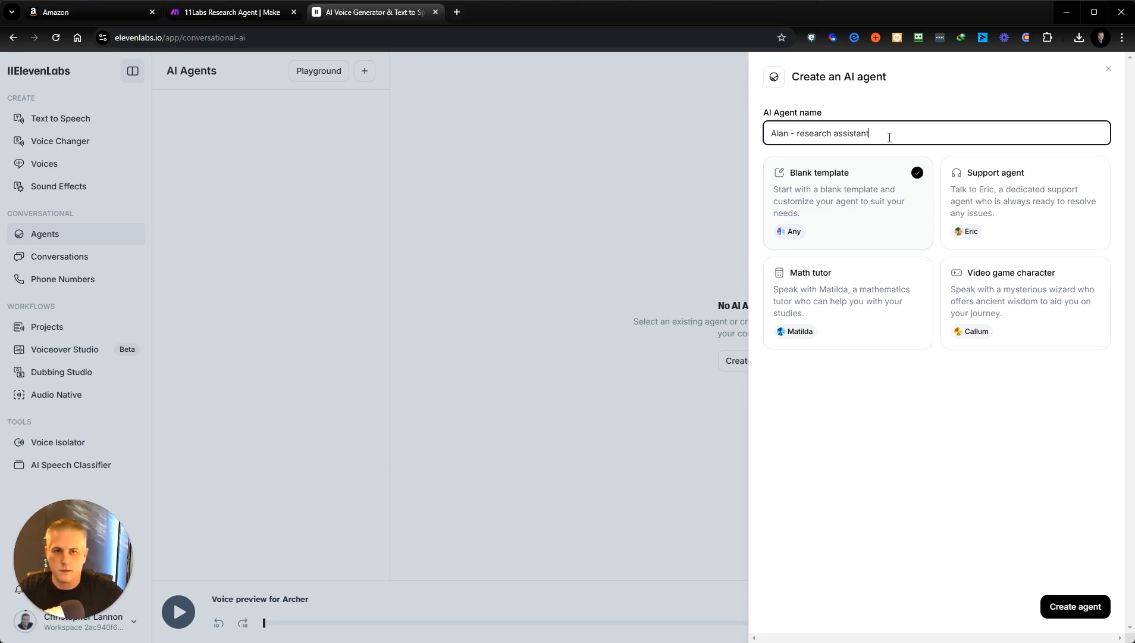
{"action": "left_click", "coordinate": [1060, 605]}
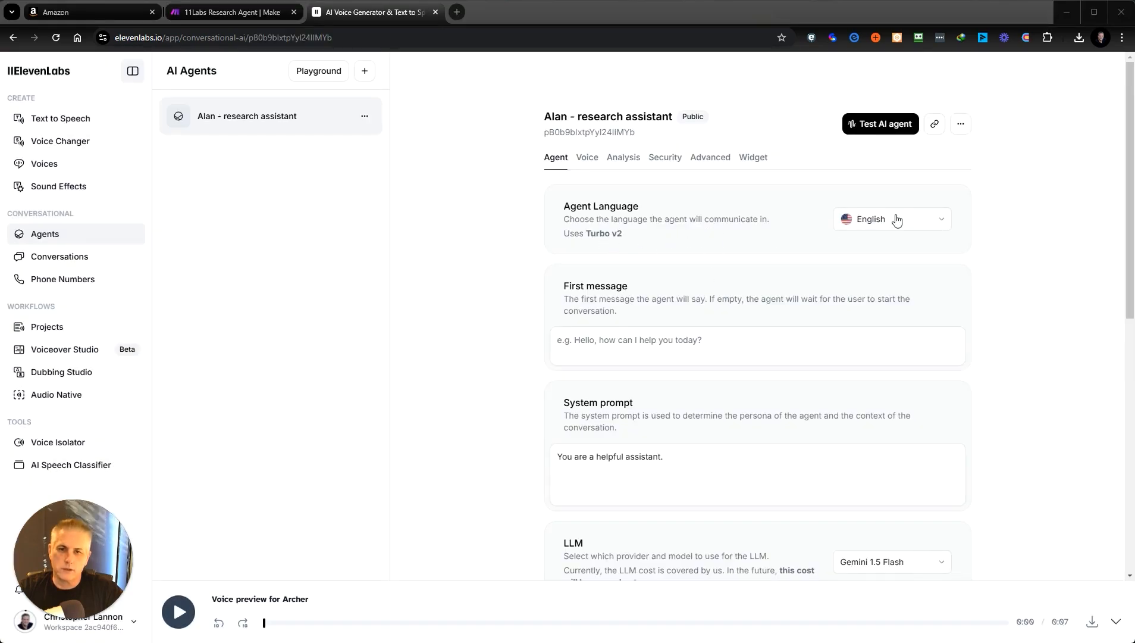
- Set the agent's first message to "How can I help you with your research?"
{"action": "left_click", "coordinate": [589, 341]}
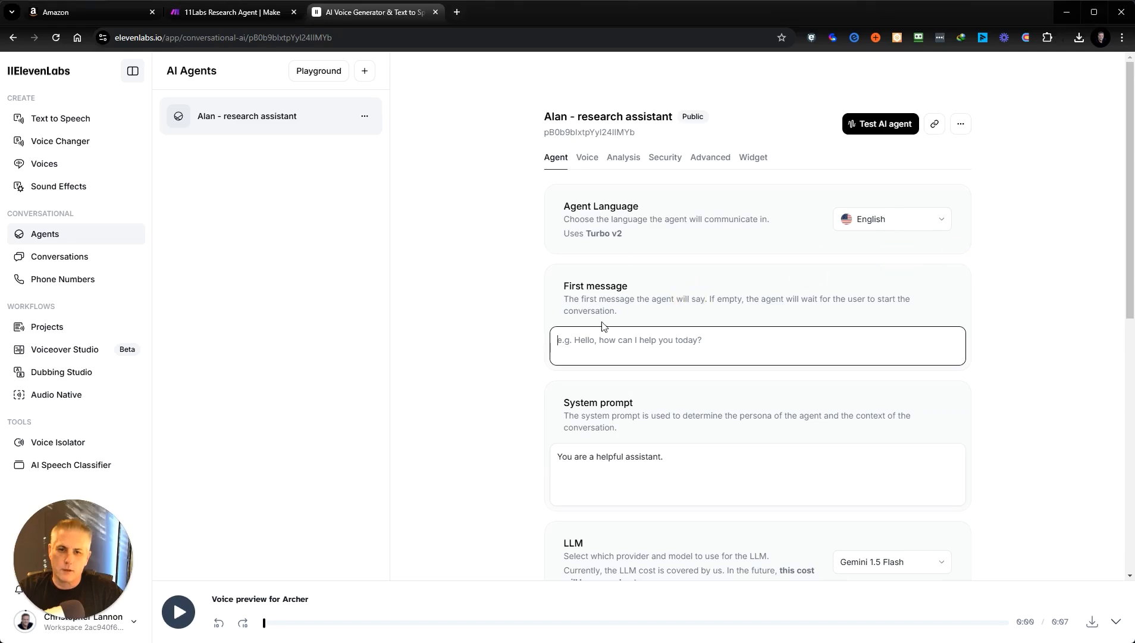
{"action": "type", "text": "How "}
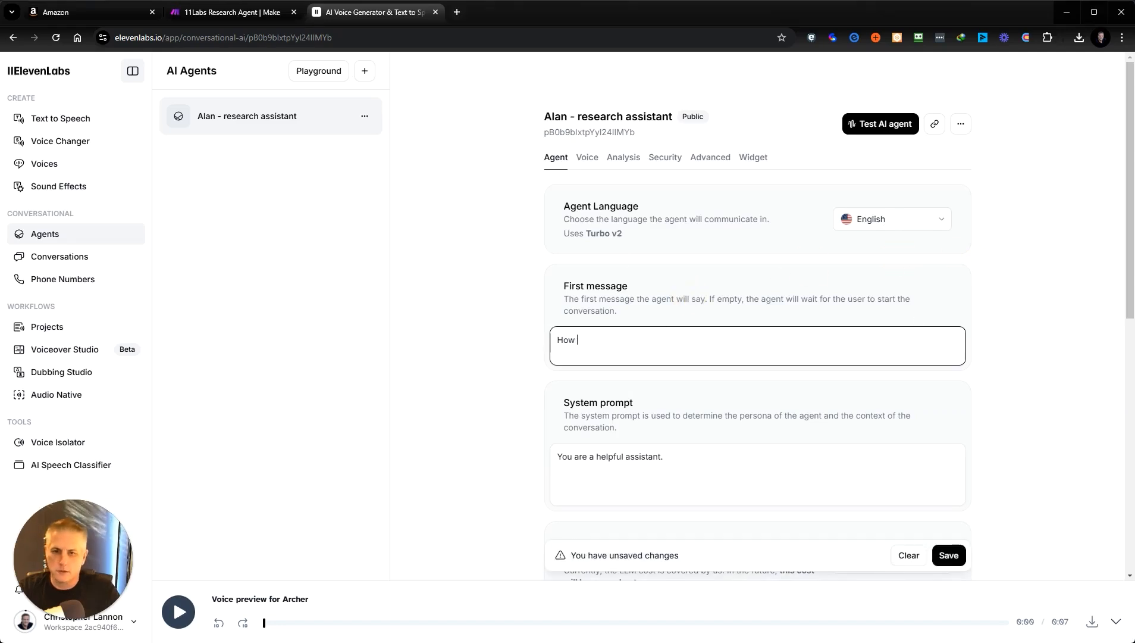
{"action": "type", "text": "can I h"}
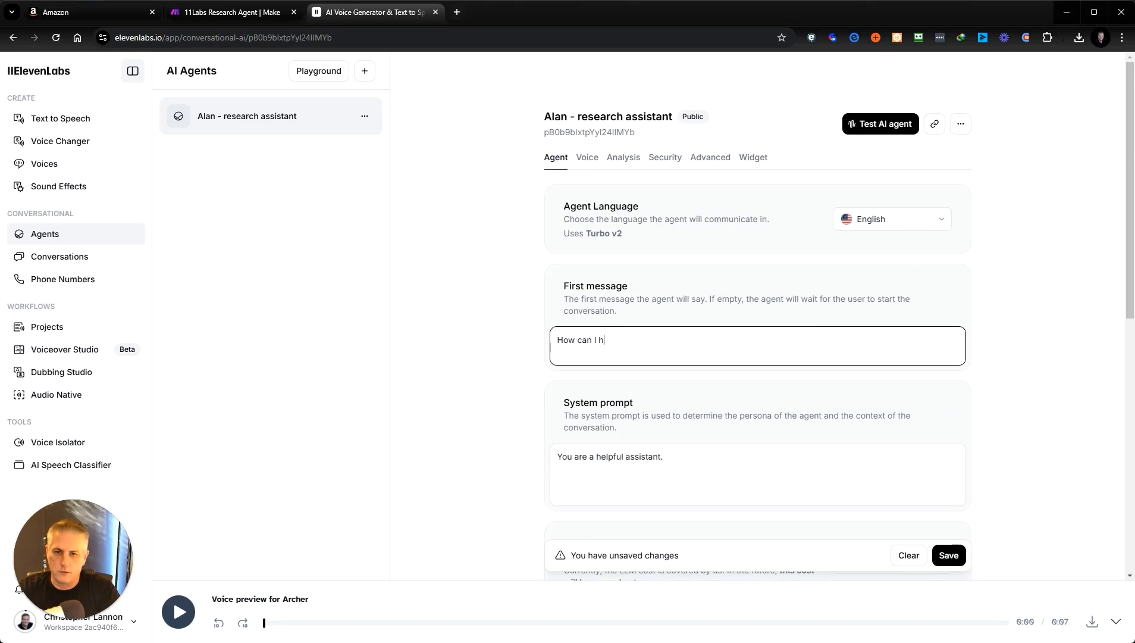
{"action": "type", "text": "elp you with your"}
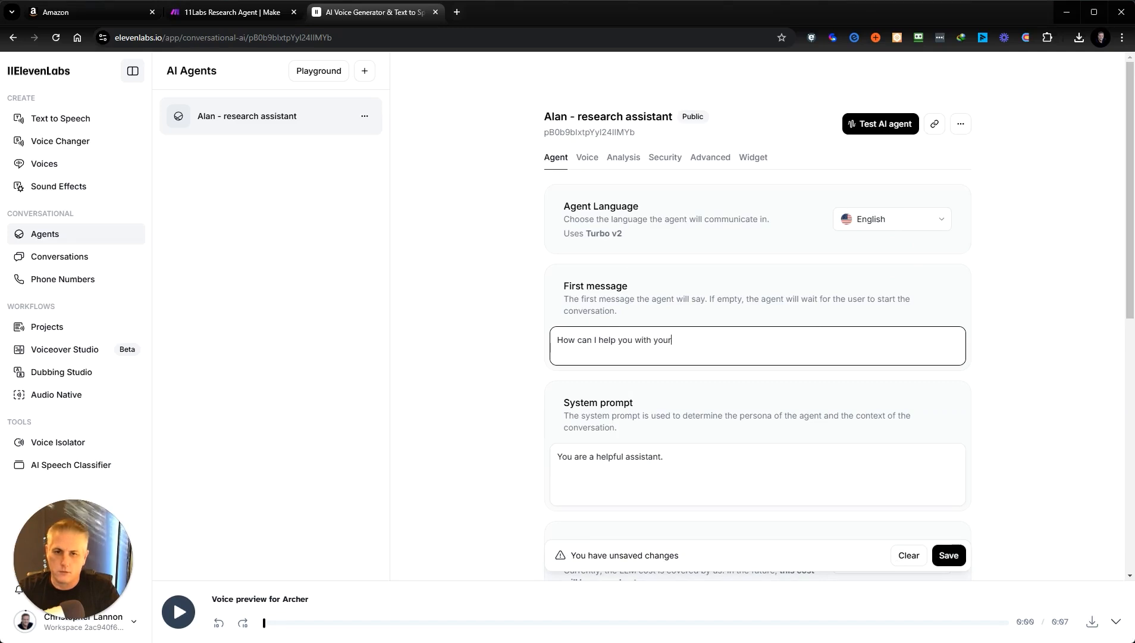
{"action": "type", "text": " resear"}
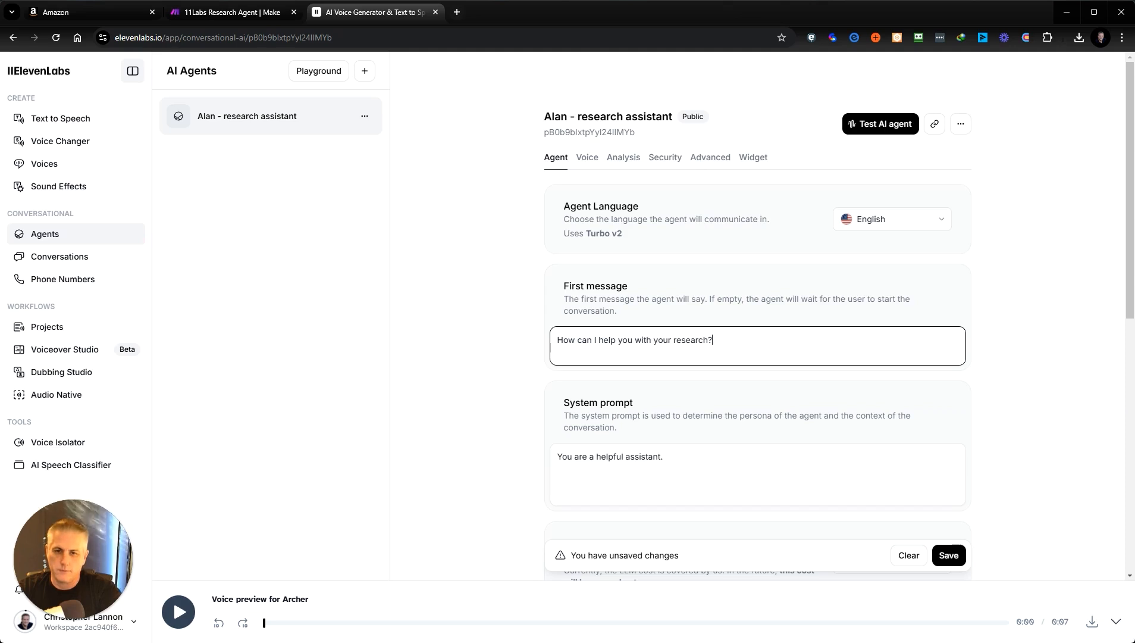
{"action": "type", "text": "ch?"}
- Change the system prompt to "You are a helpful research assistant."
{"action": "left_click", "coordinate": [589, 456]}
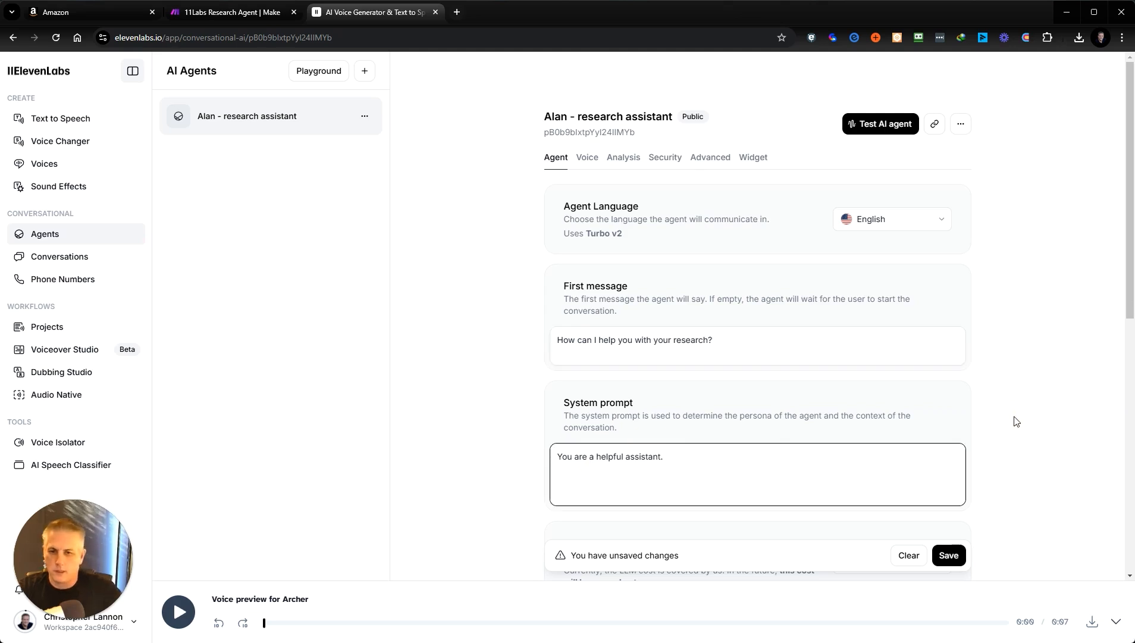
{"action": "left_click_drag", "start_coordinate": [672, 456], "coordinate": [869, 428]}
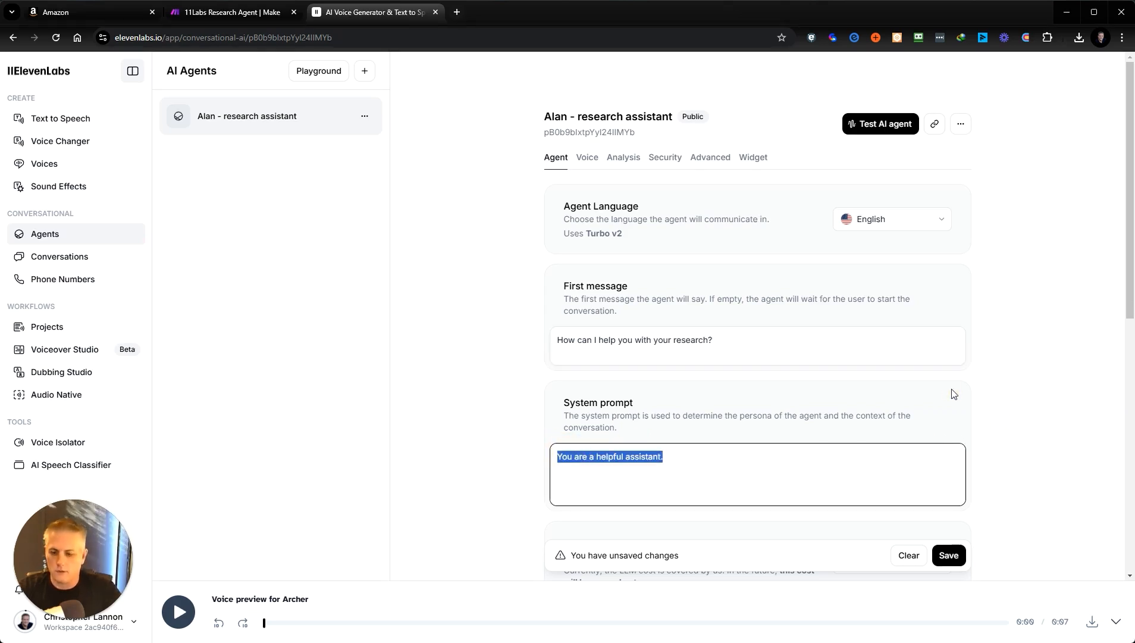
{"action": "left_click", "coordinate": [703, 457]}
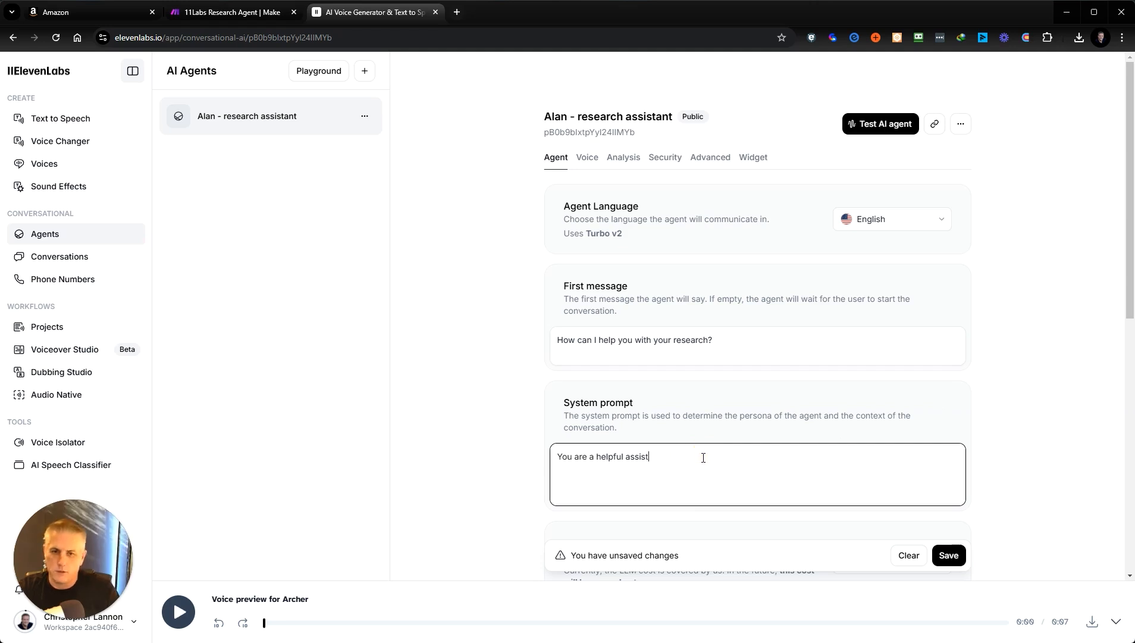
{"action": "type", "text": "research assistant."}
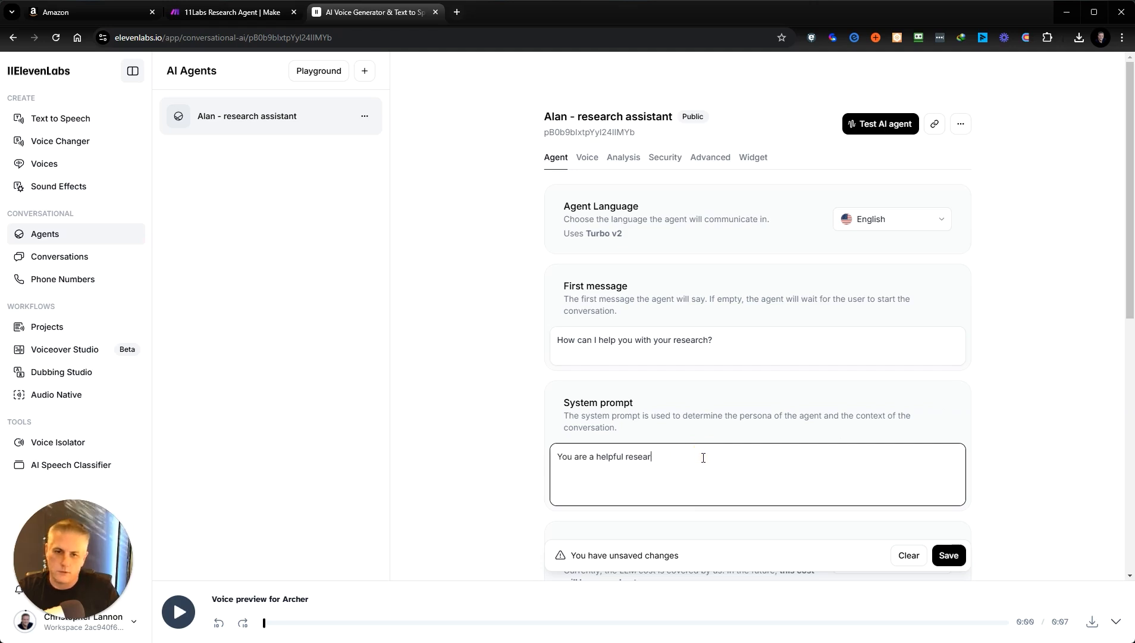
- Set the agent's LLM to GPT-4o
{"action": "scroll", "coordinate": [704, 457], "scroll_direction": "down", "scroll_amount": 3}
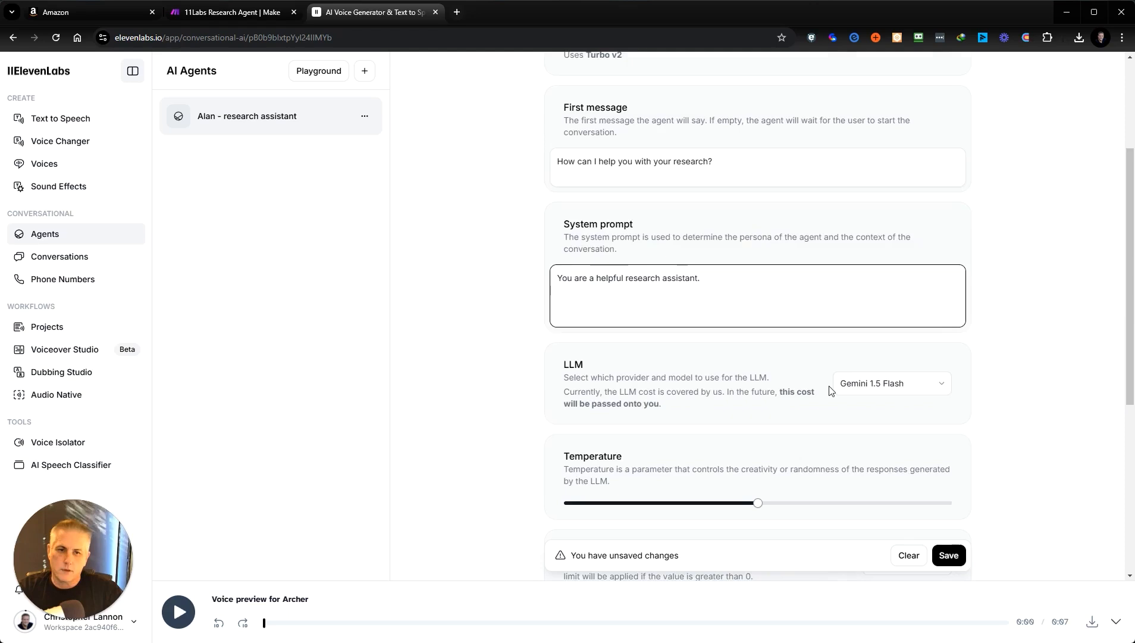
{"action": "left_click", "coordinate": [942, 385]}
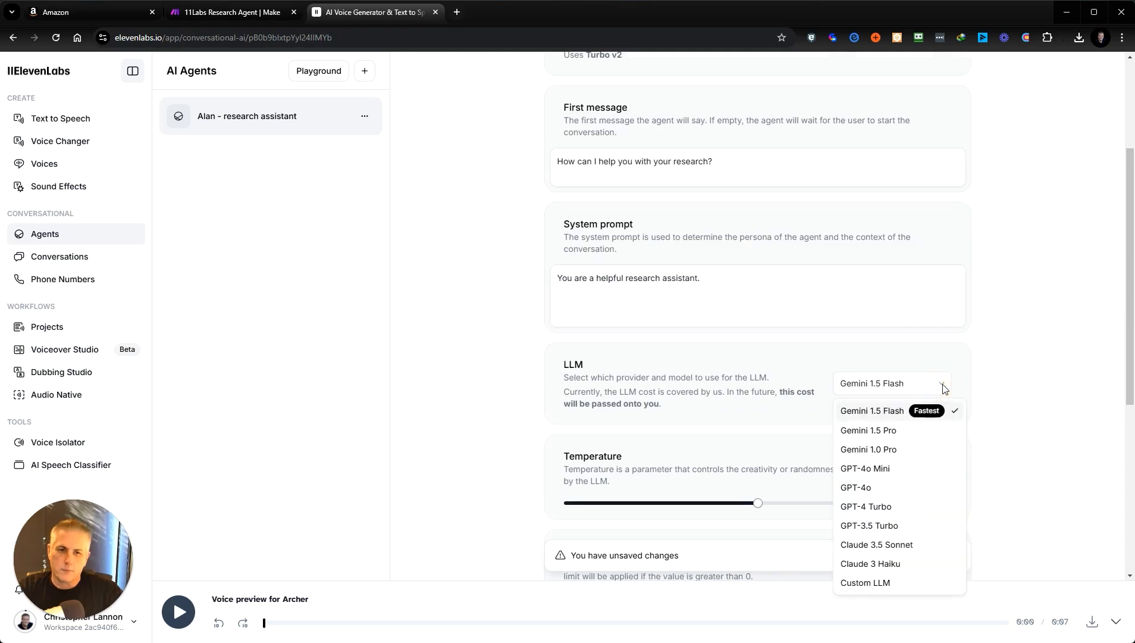
{"action": "left_click", "coordinate": [875, 488]}
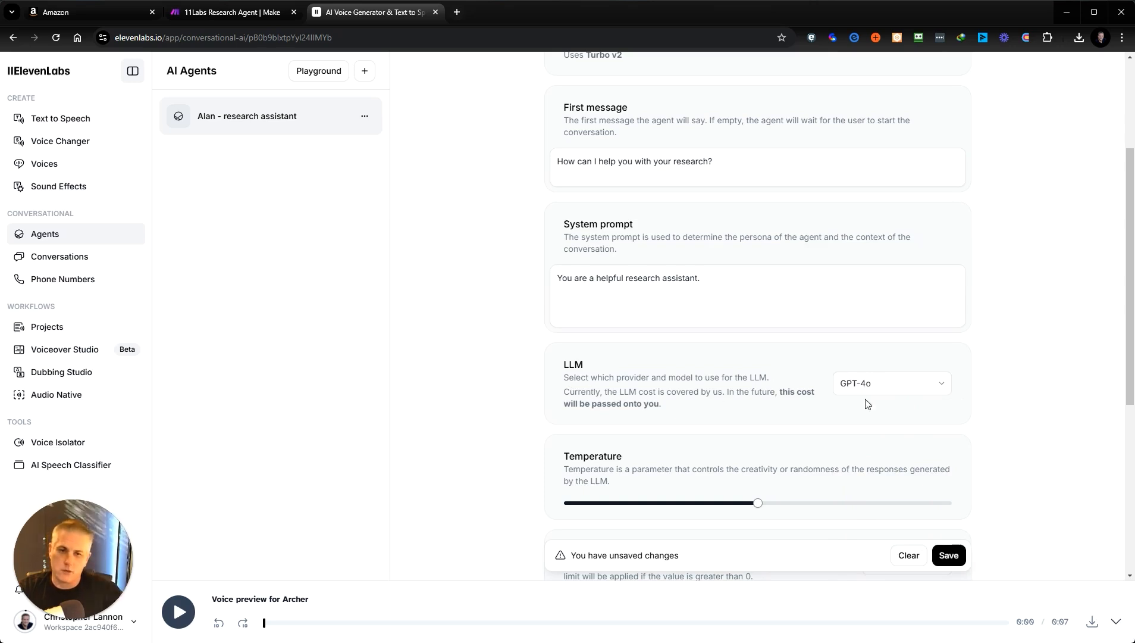
- Review the File, URL and Text item types for the knowledge base and leave without adding an item
{"action": "scroll", "coordinate": [655, 360], "scroll_direction": "down", "scroll_amount": 3}
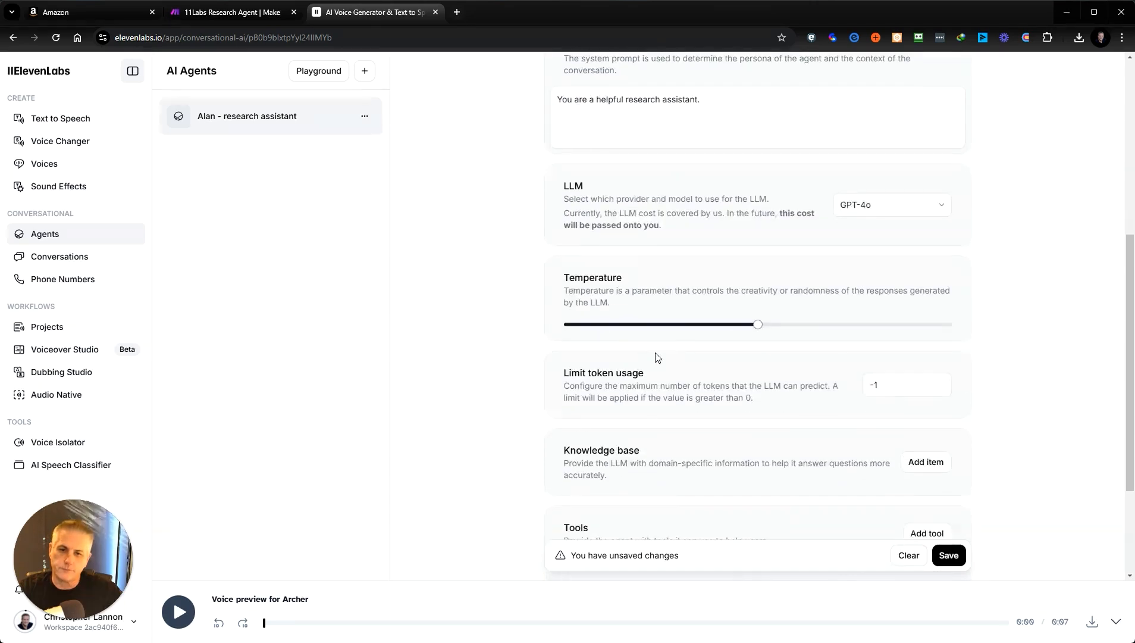
{"action": "scroll", "coordinate": [690, 316], "scroll_direction": "down", "scroll_amount": 2}
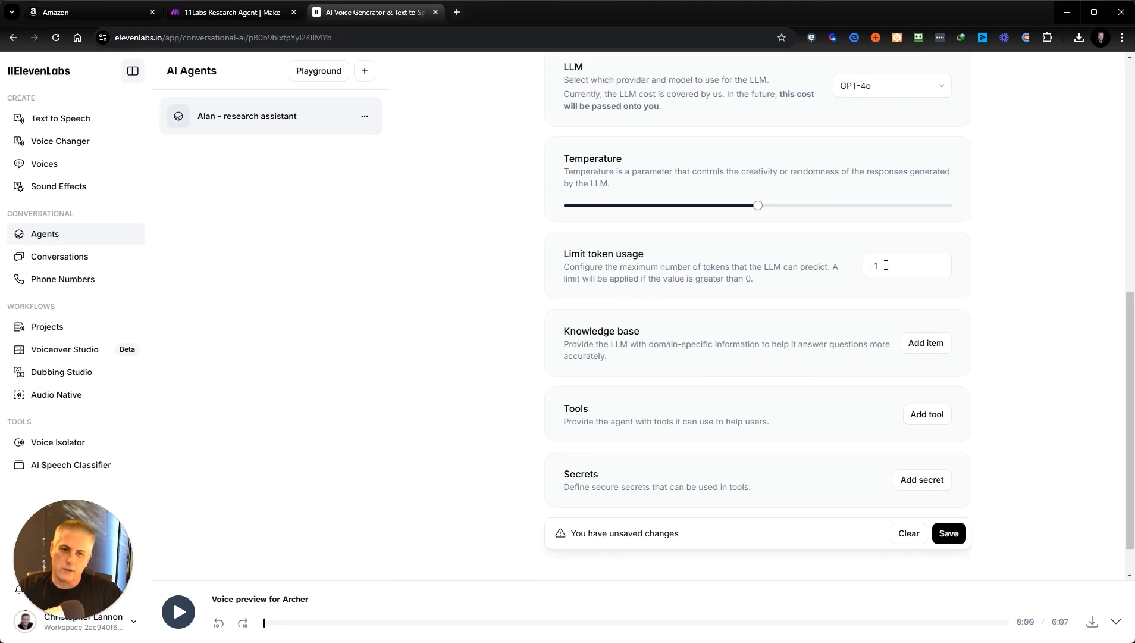
{"action": "left_click", "coordinate": [954, 332]}
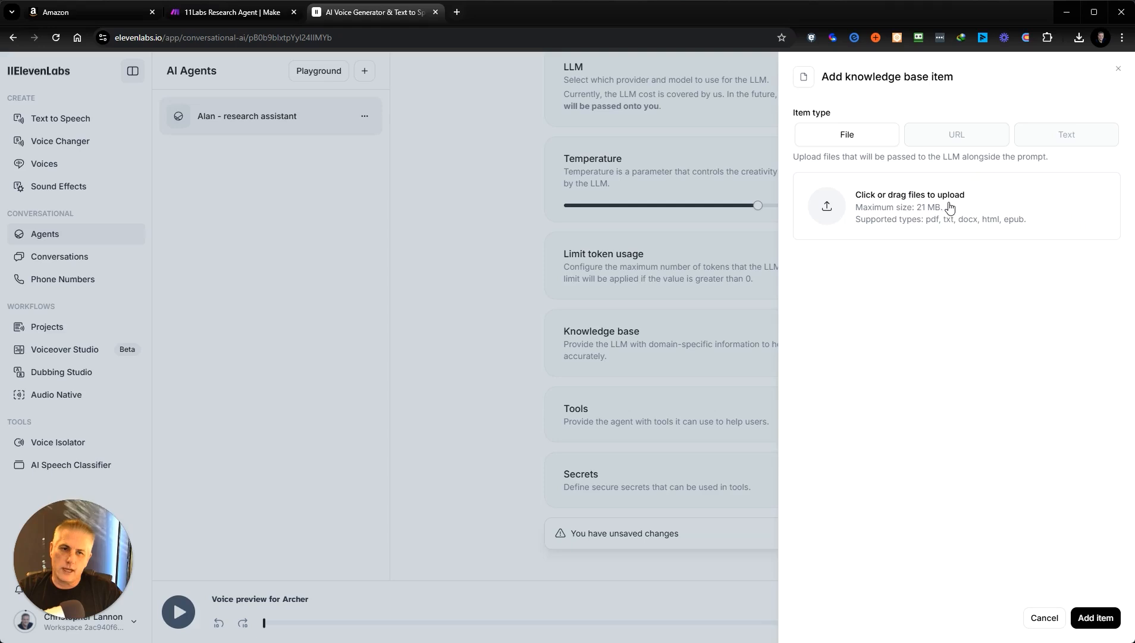
{"action": "left_click", "coordinate": [959, 135]}
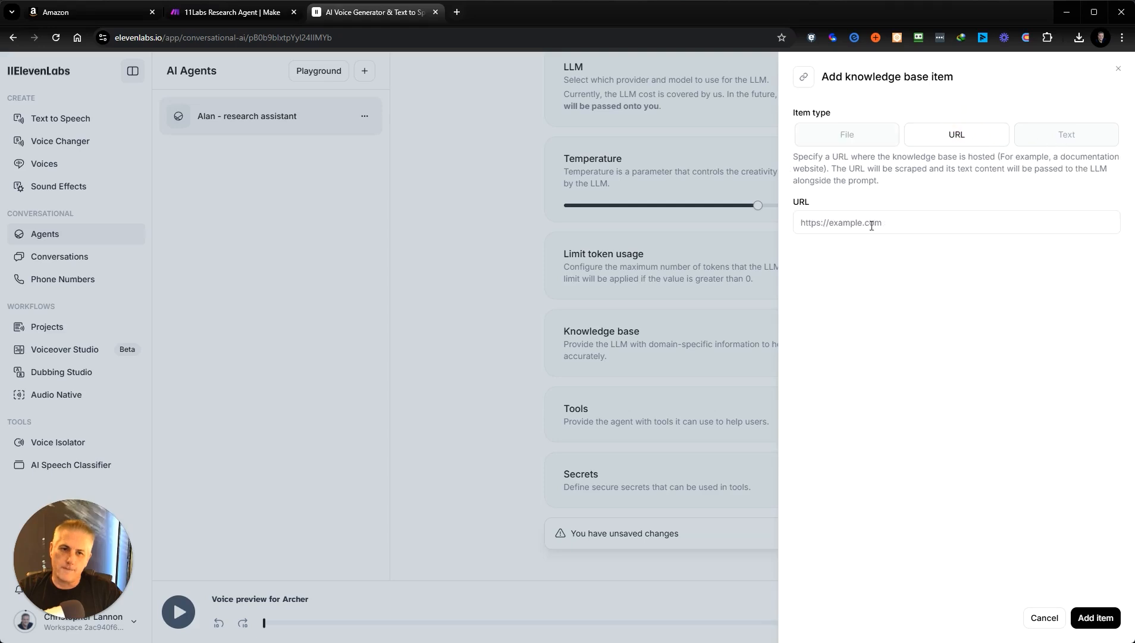
{"action": "left_click", "coordinate": [1061, 139]}
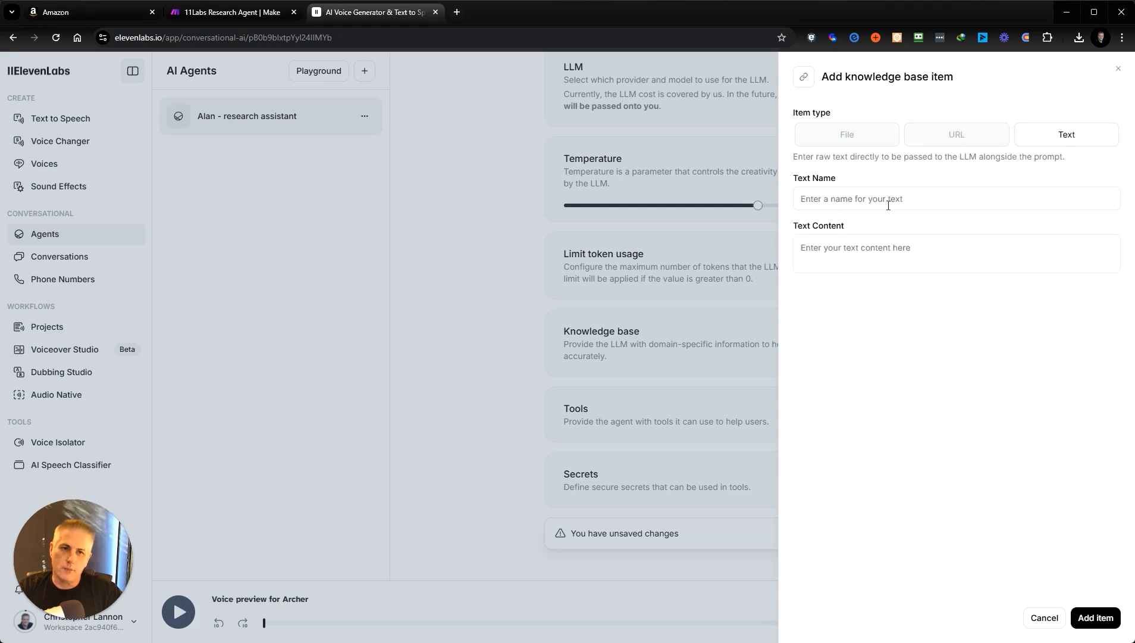
{"action": "left_click", "coordinate": [839, 141]}
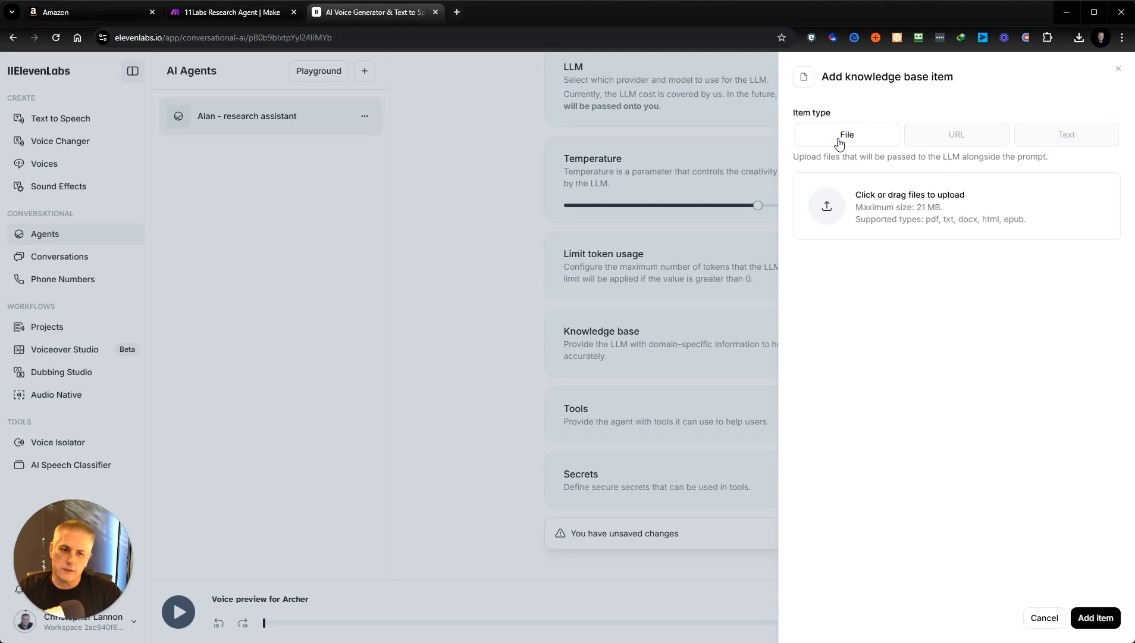
{"action": "left_click", "coordinate": [1045, 618]}
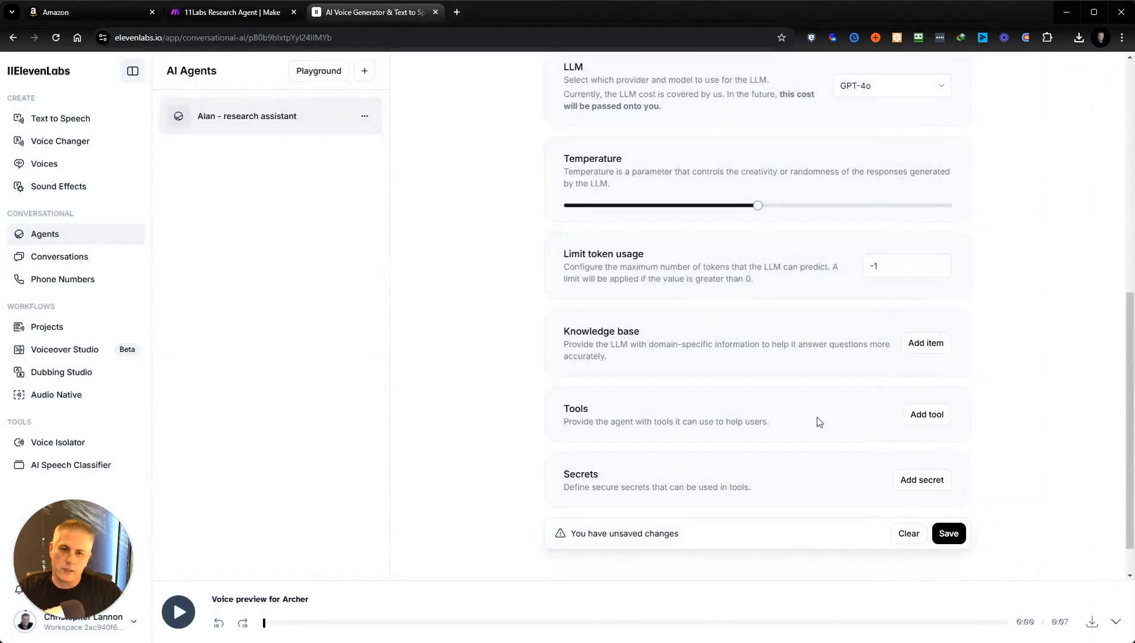
- Switch to the 11Labs Research Agent scenario in Make and copy the perplexity-webhook address from its custom webhook module
{"action": "scroll", "coordinate": [634, 372], "scroll_direction": "down", "scroll_amount": 1}
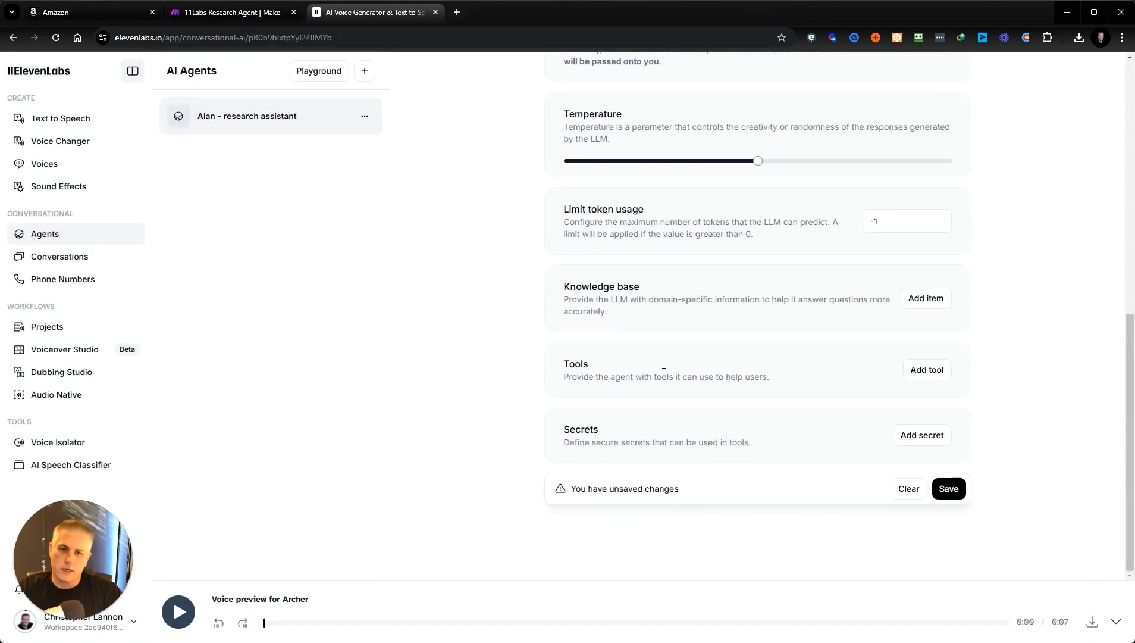
{"action": "left_click", "coordinate": [212, 14]}
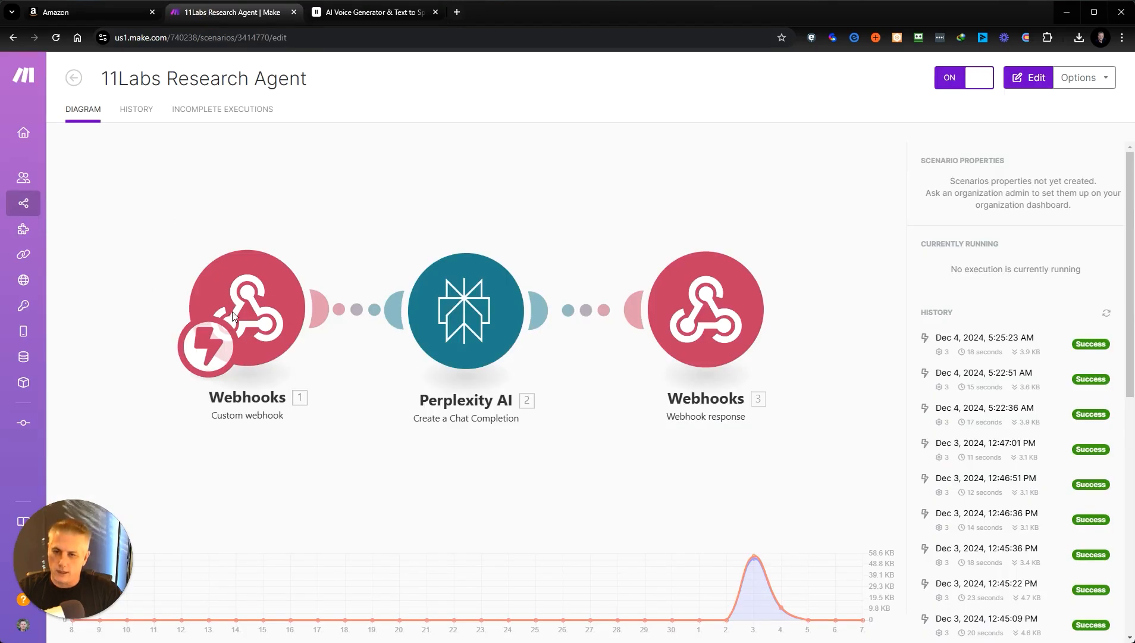
{"action": "left_click", "coordinate": [247, 316]}
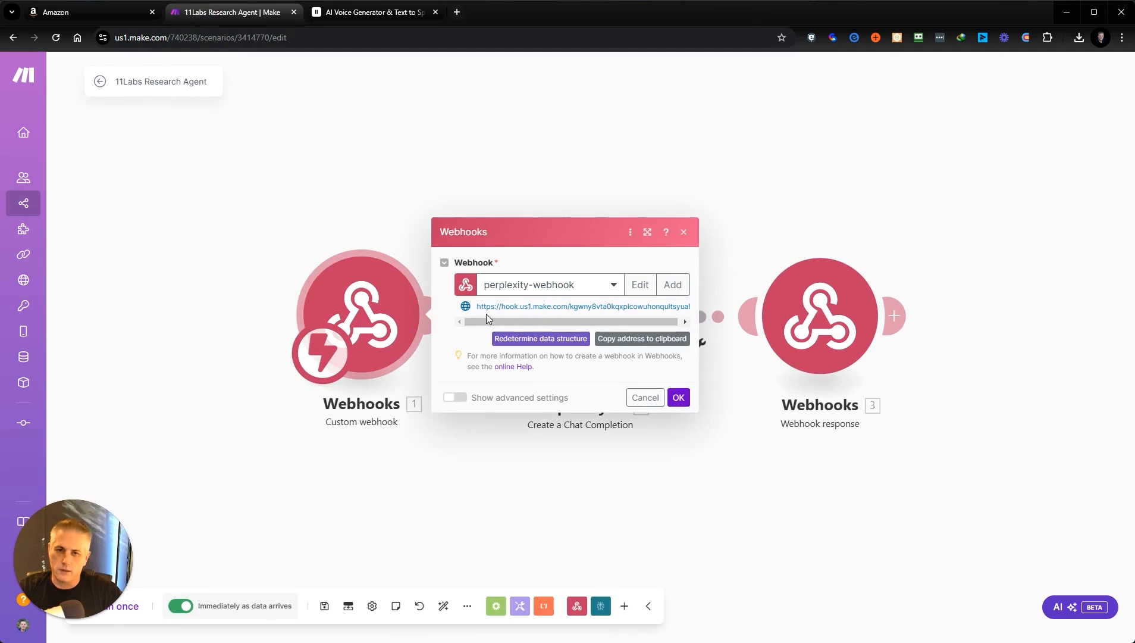
{"action": "left_click", "coordinate": [639, 338]}
{"action": "left_click", "coordinate": [468, 150]}
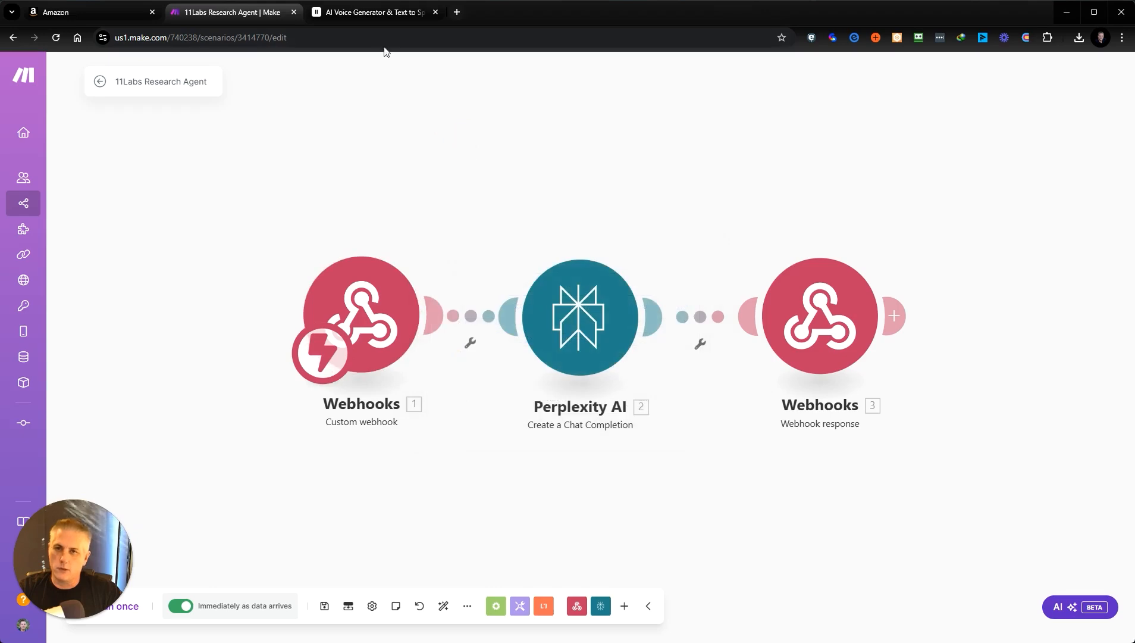
- Switch to ElevenLabs and start a new webhook tool for the agent with the name "perplexity-research"
{"action": "left_click", "coordinate": [334, 14]}
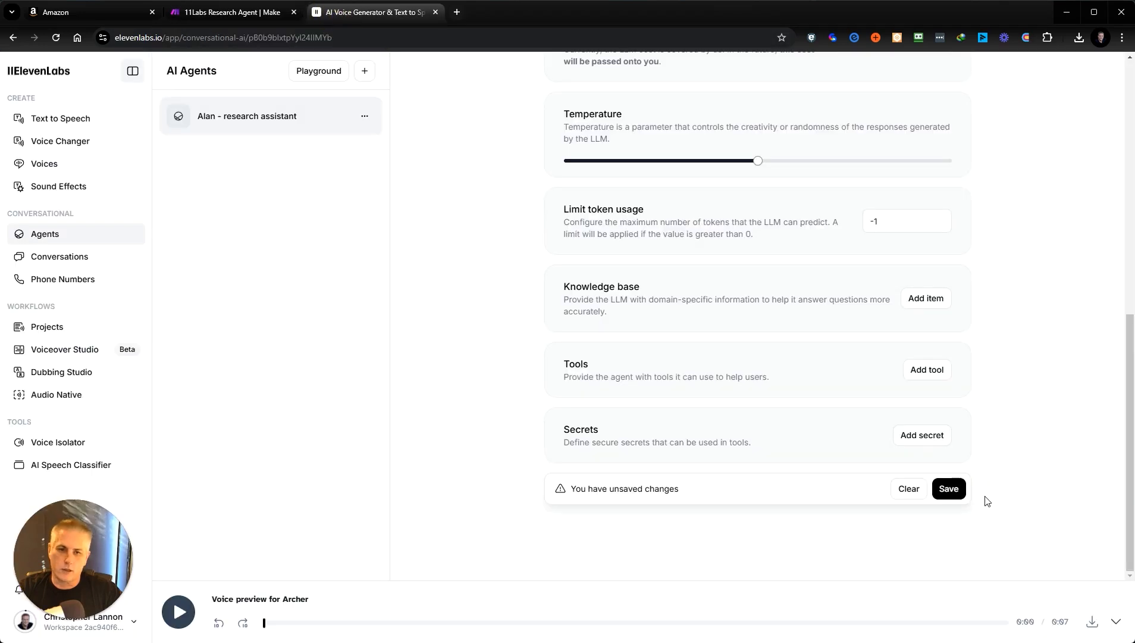
{"action": "left_click", "coordinate": [918, 370]}
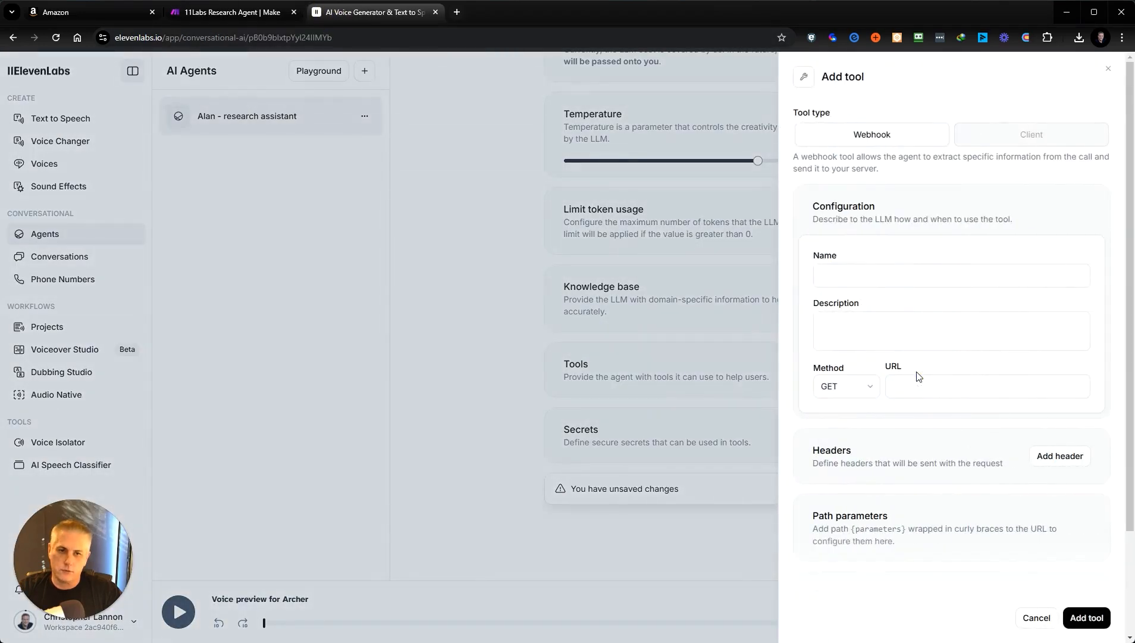
{"action": "left_click", "coordinate": [843, 273]}
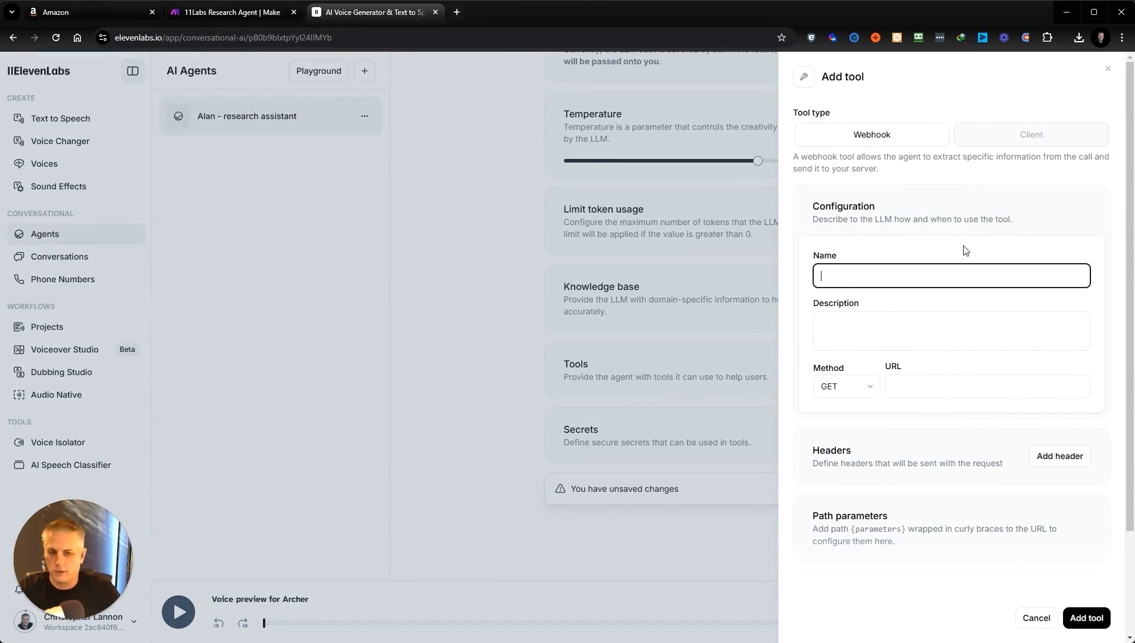
{"action": "type", "text": "perplexity"}
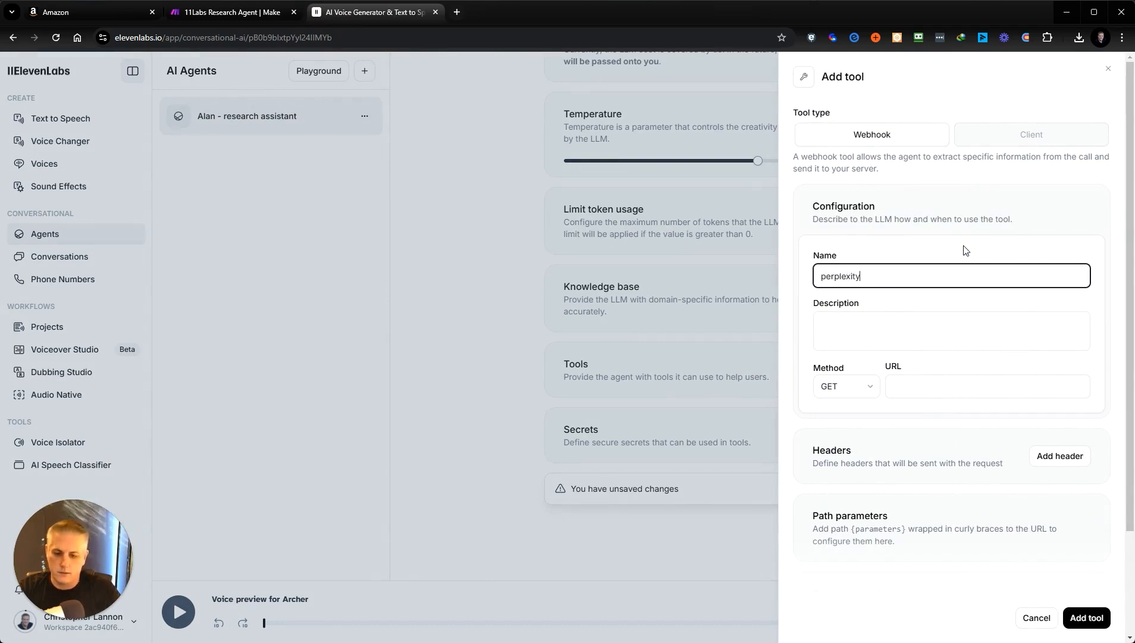
{"action": "type", "text": "=--resear"}
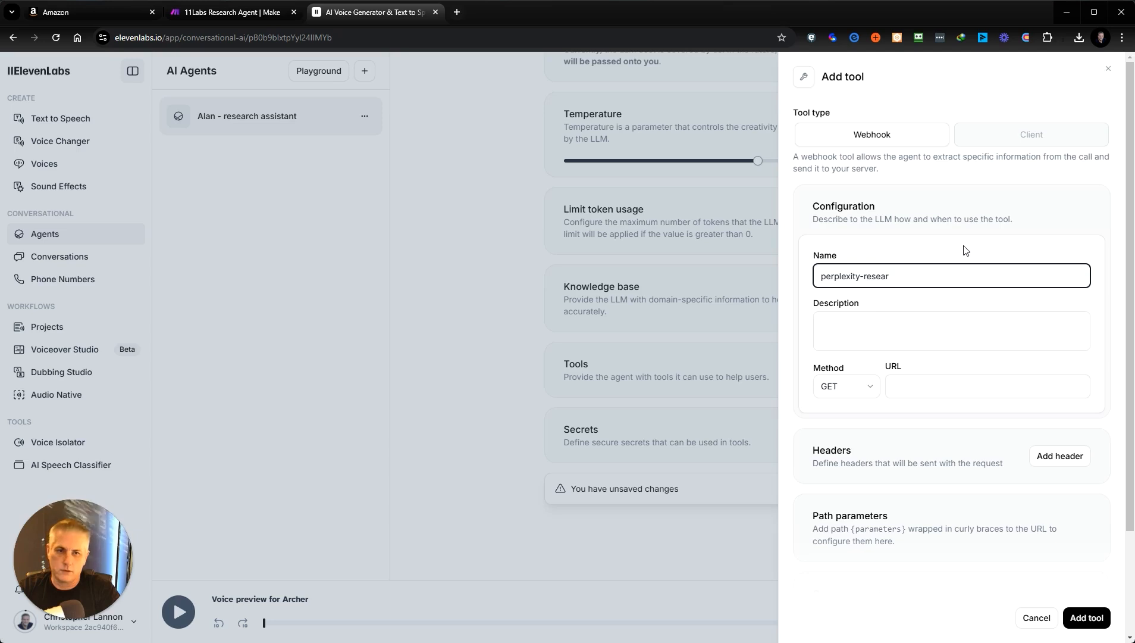
{"action": "type", "text": "ch"}
- Enter "Use this tool to retrieve research information from perplexity." as the webhook tool's description
{"action": "left_click", "coordinate": [897, 323]}
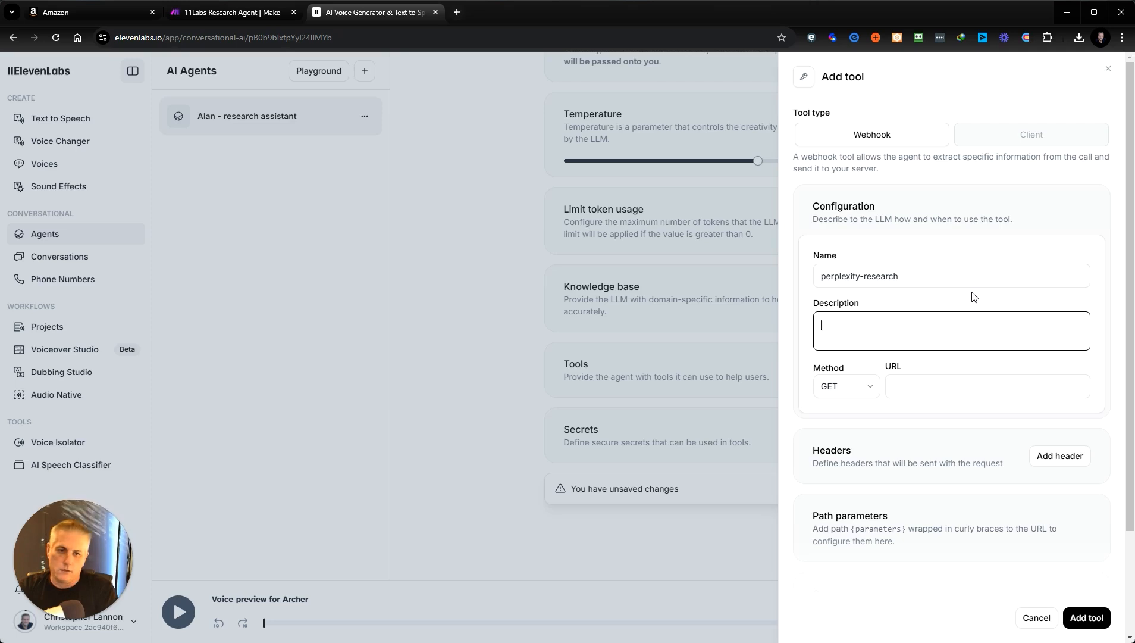
{"action": "type", "text": "Use the"}
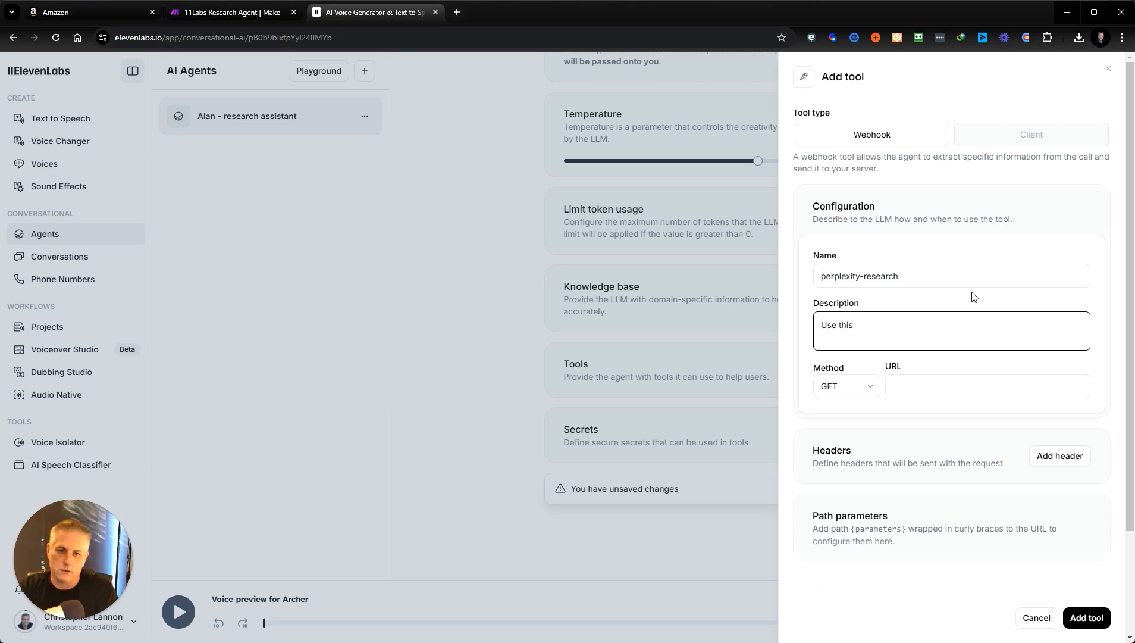
{"action": "type", "text": "s tool to get"}
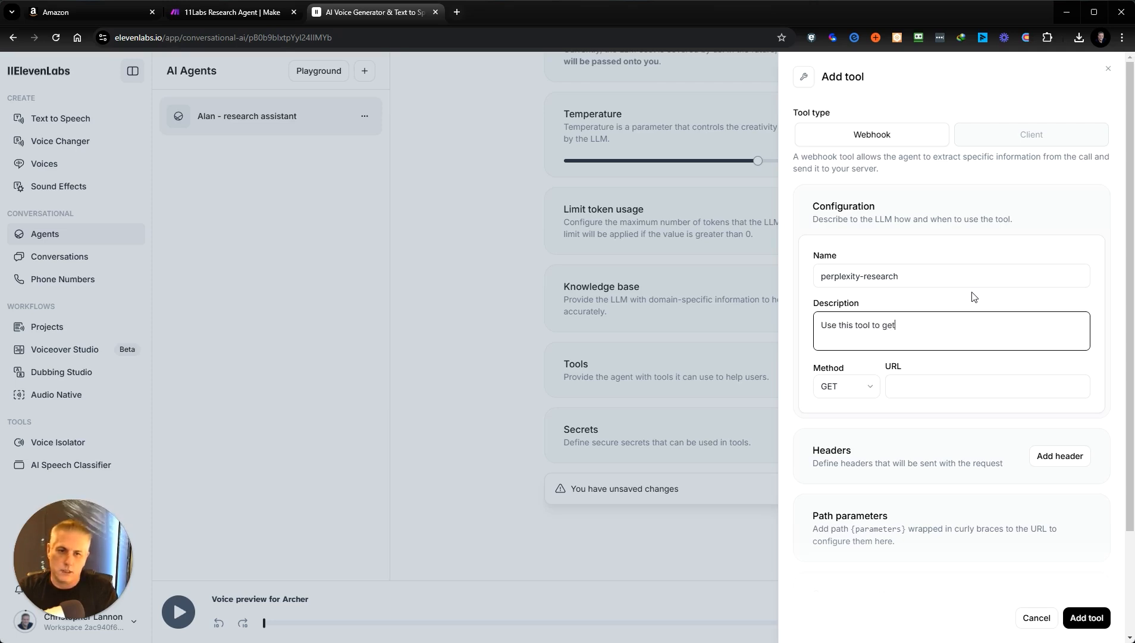
{"action": "key", "text": "BackSpace"}
{"action": "key", "text": "BackSpace"}
{"action": "key", "text": "BackSpace"}
{"action": "type", "text": "re"}
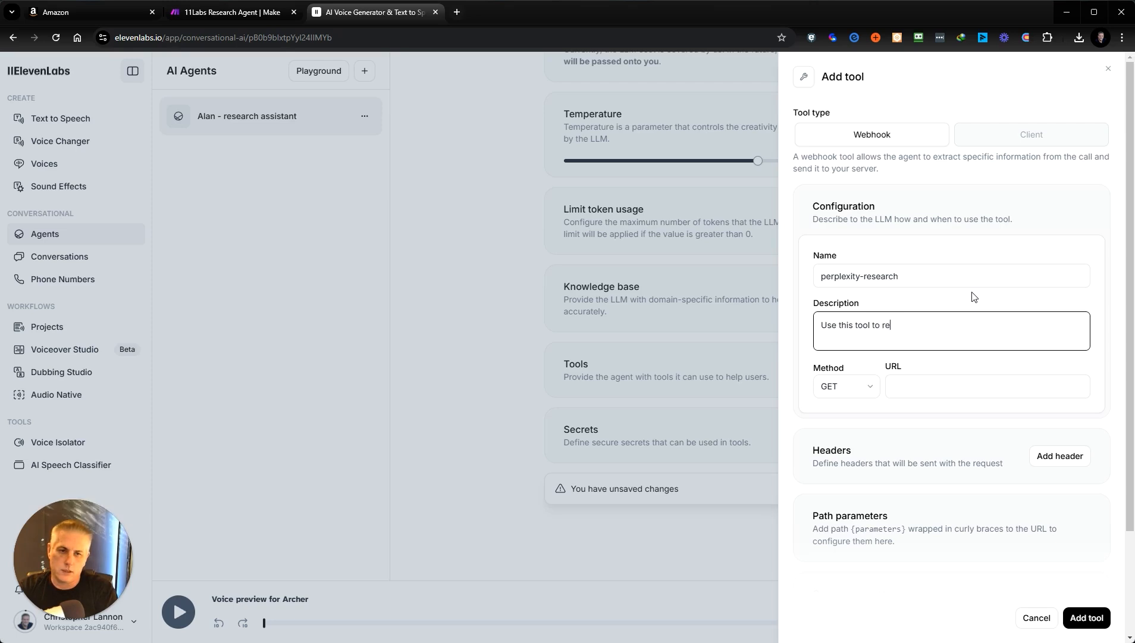
{"action": "type", "text": "trieve r"}
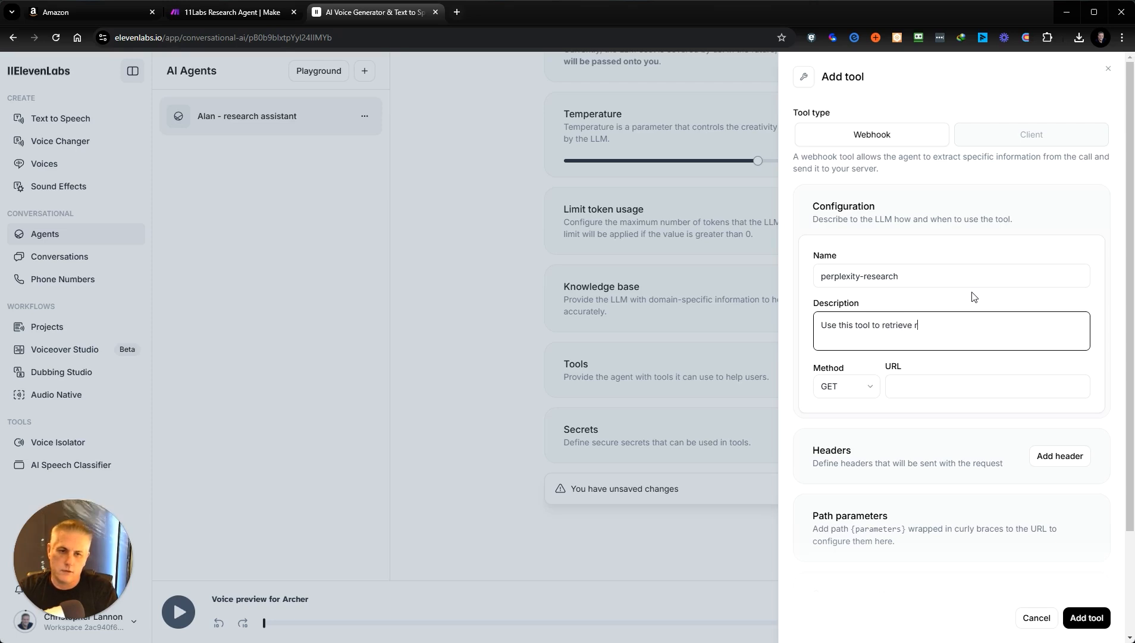
{"action": "type", "text": "esearch inform"}
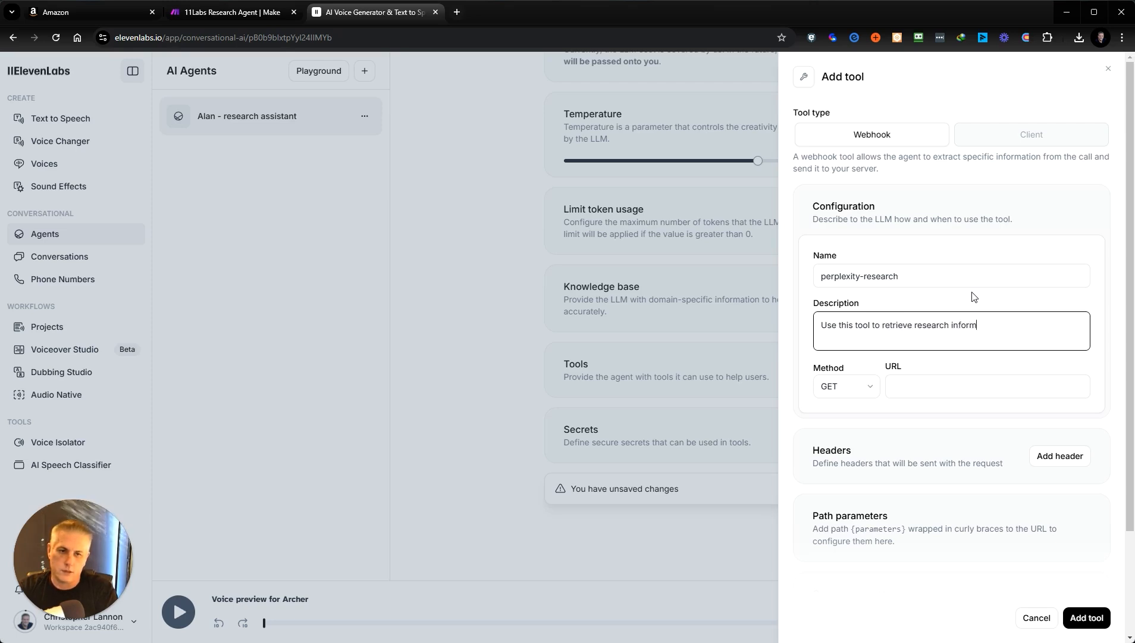
{"action": "type", "text": "ation from perp"}
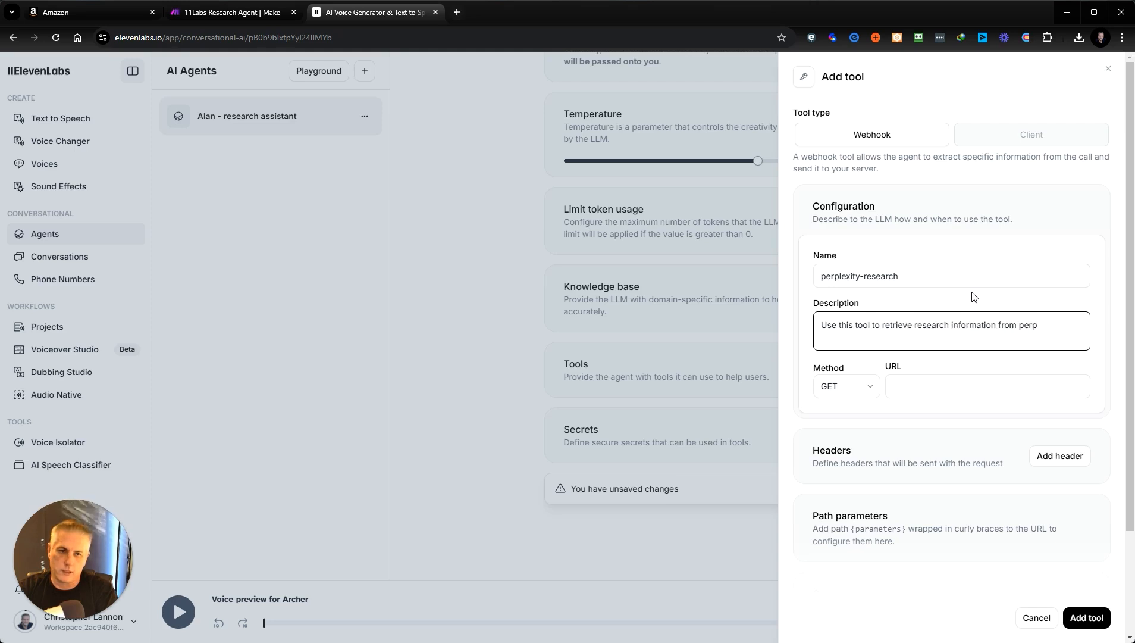
{"action": "type", "text": "lexity."}
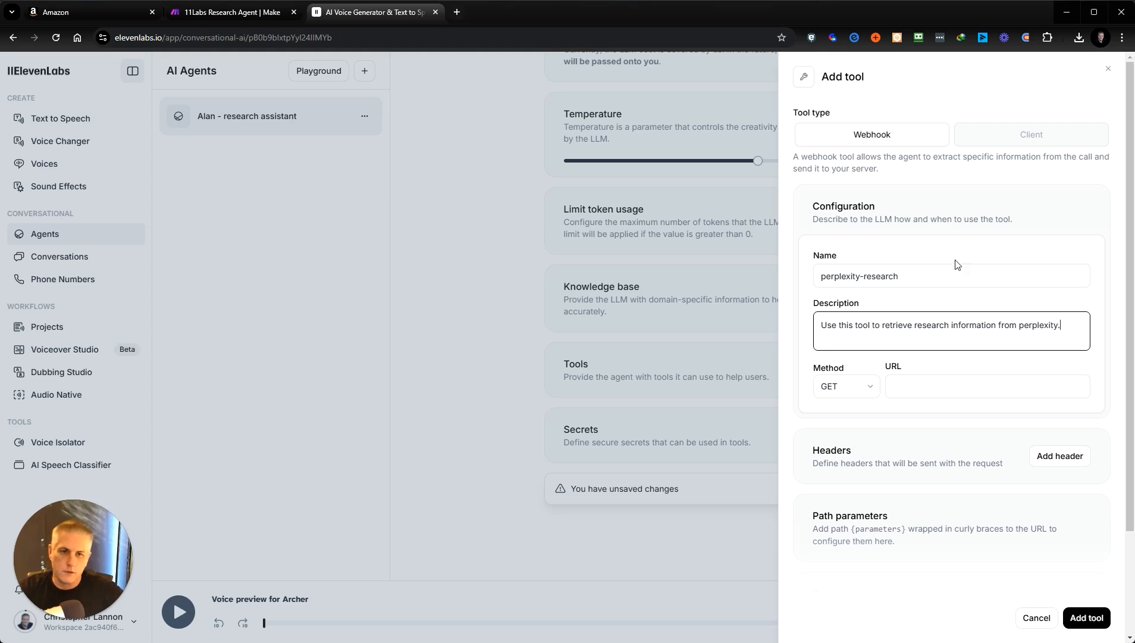
- Rename the webhook tool to "do-research"
{"action": "left_click_drag", "start_coordinate": [907, 276], "coordinate": [832, 276]}
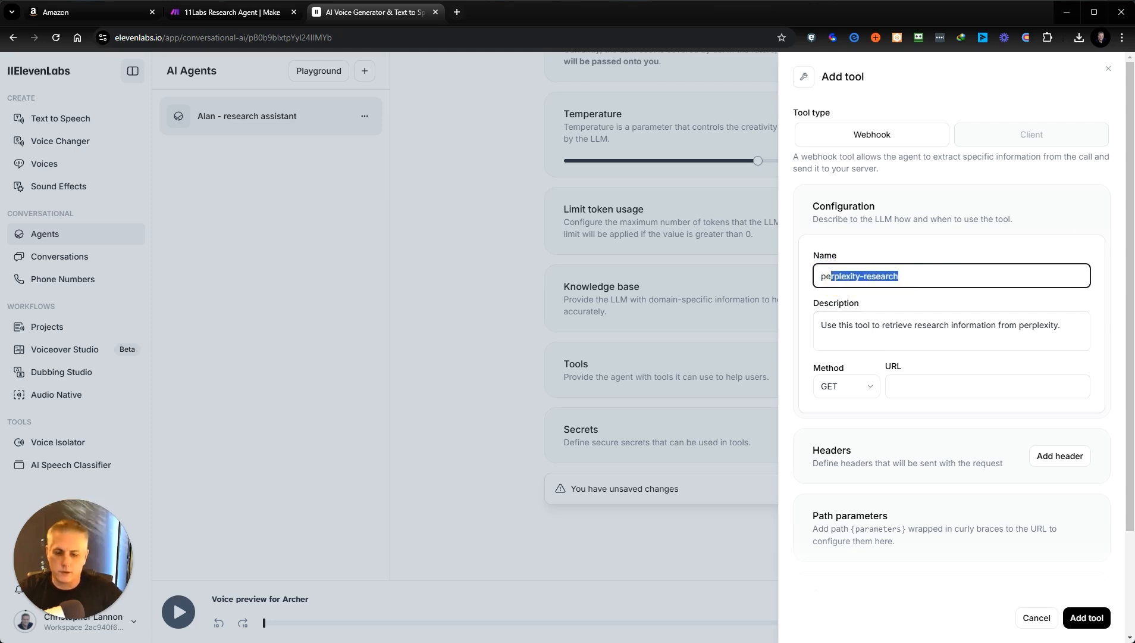
{"action": "key", "text": "BackSpace"}
{"action": "key", "text": "BackSpace"}
{"action": "key", "text": "BackSpace"}
{"action": "type", "text": "do-"}
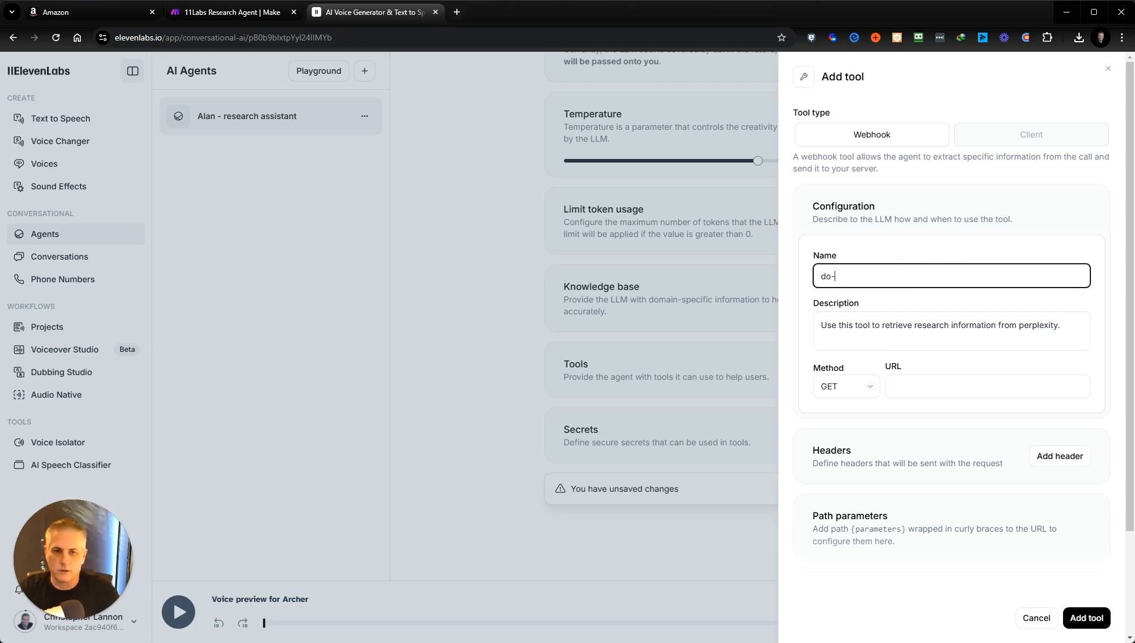
{"action": "type", "text": "research"}
- Paste the copied Make webhook address as the tool's URL
{"action": "left_click", "coordinate": [928, 388]}
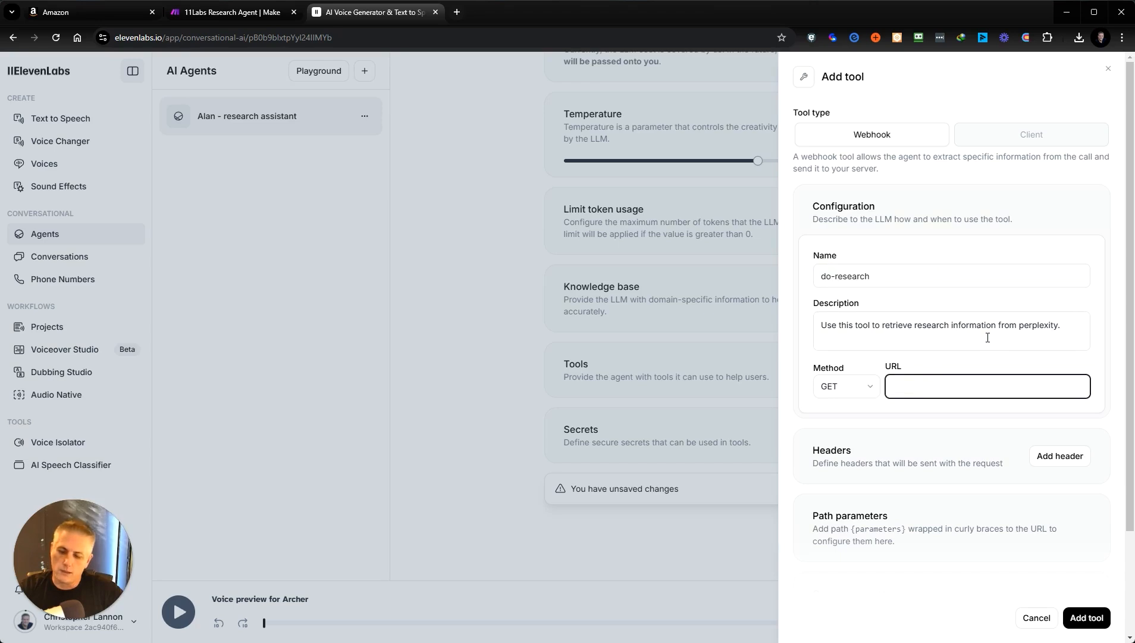
{"action": "key", "text": "ctrl+v"}
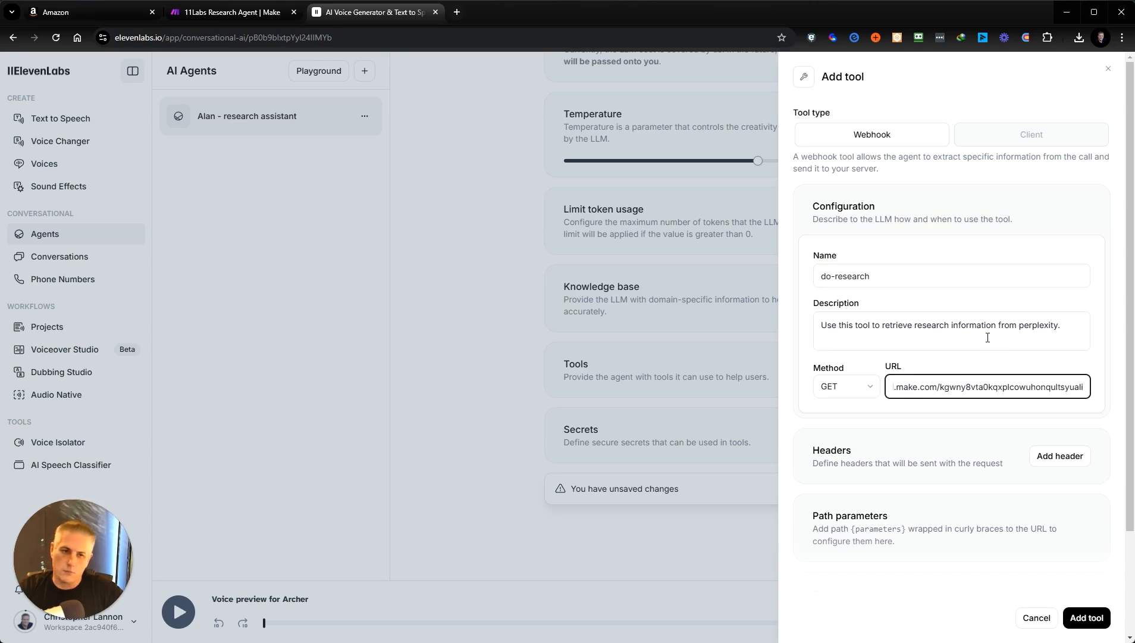
{"action": "left_click", "coordinate": [950, 422]}
- Add a string query parameter with the identifier "research-subject" to the tool
{"action": "scroll", "coordinate": [917, 431], "scroll_direction": "down", "scroll_amount": 2}
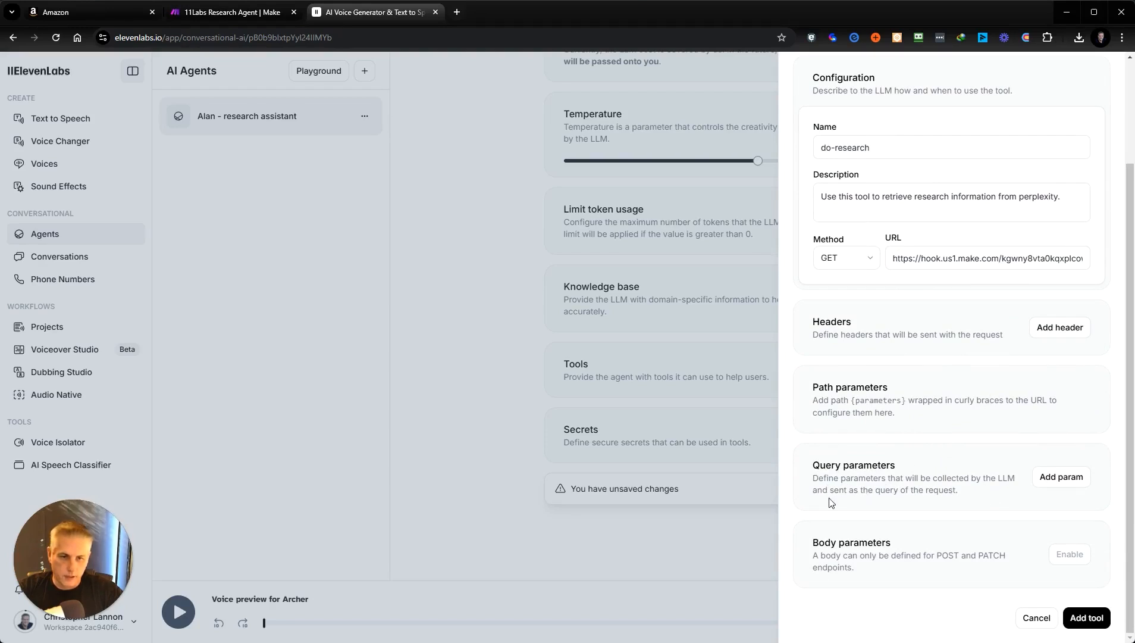
{"action": "left_click", "coordinate": [1061, 482]}
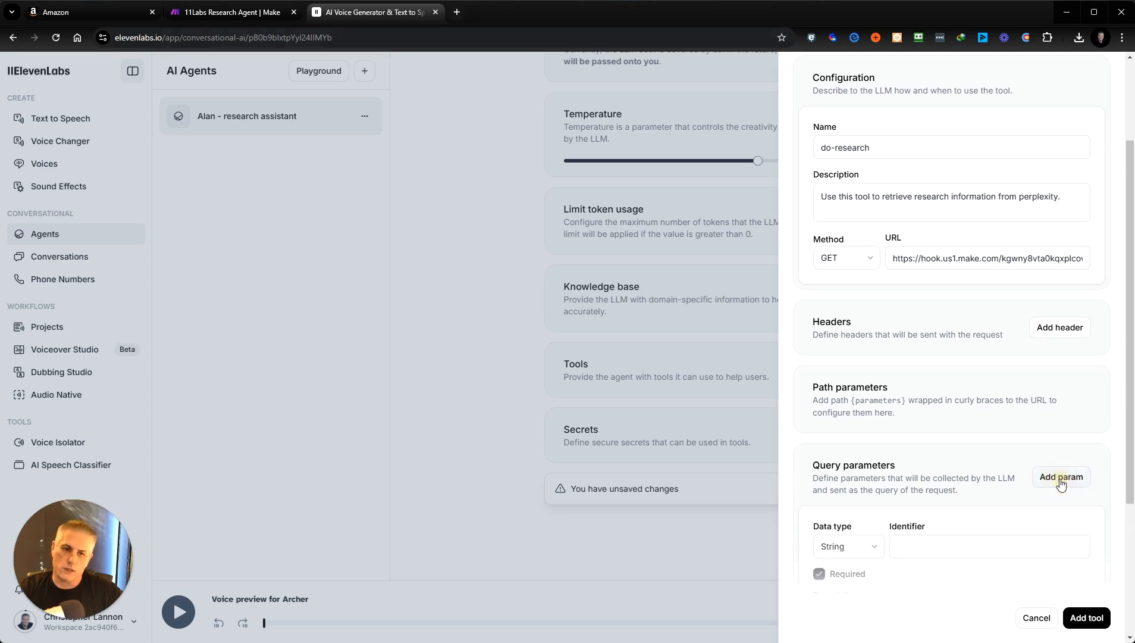
{"action": "left_click", "coordinate": [915, 547]}
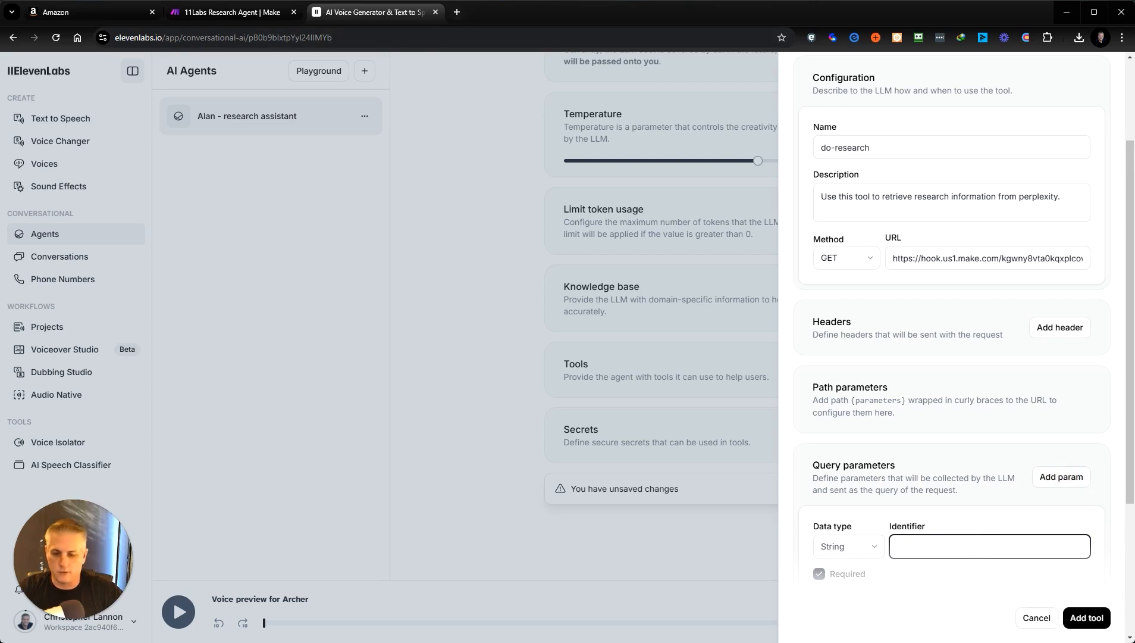
{"action": "type", "text": "sub"}
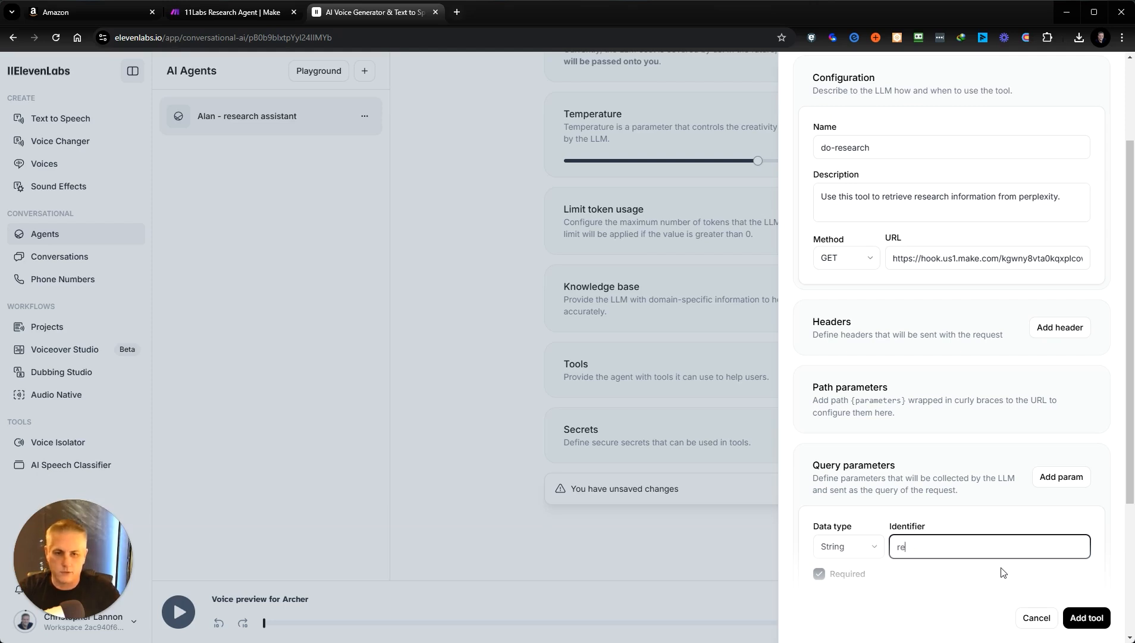
{"action": "type", "text": "research-subject"}
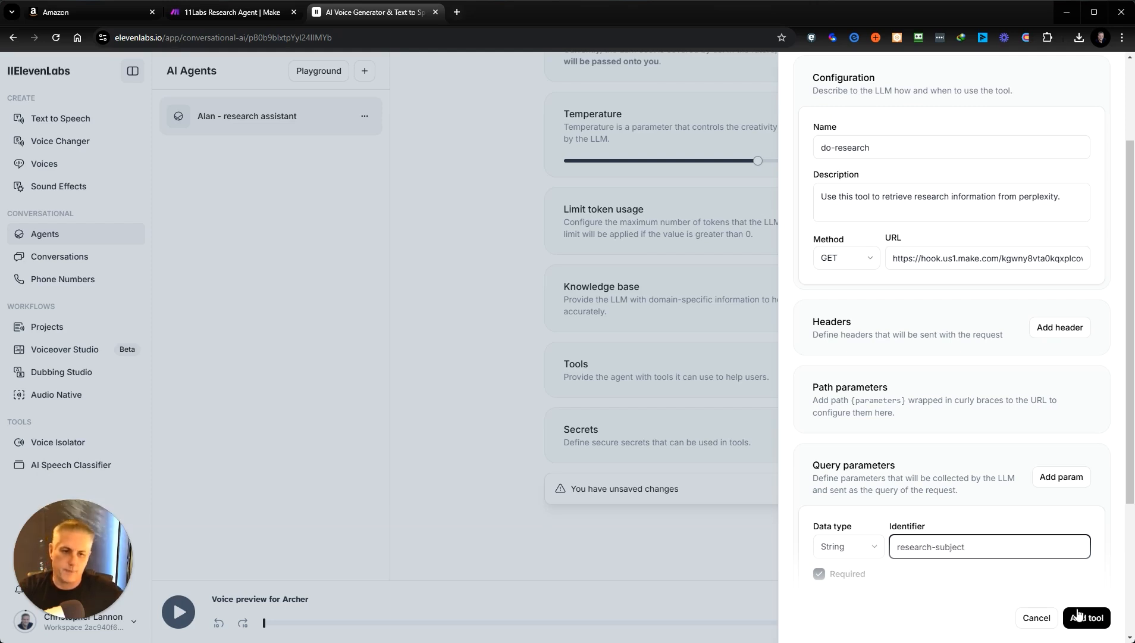
- Describe the query parameter as "This is the subject that we are doing research on."
{"action": "scroll", "coordinate": [1064, 522], "scroll_direction": "down", "scroll_amount": 1}
{"action": "scroll", "coordinate": [1064, 522], "scroll_direction": "down", "scroll_amount": 3}
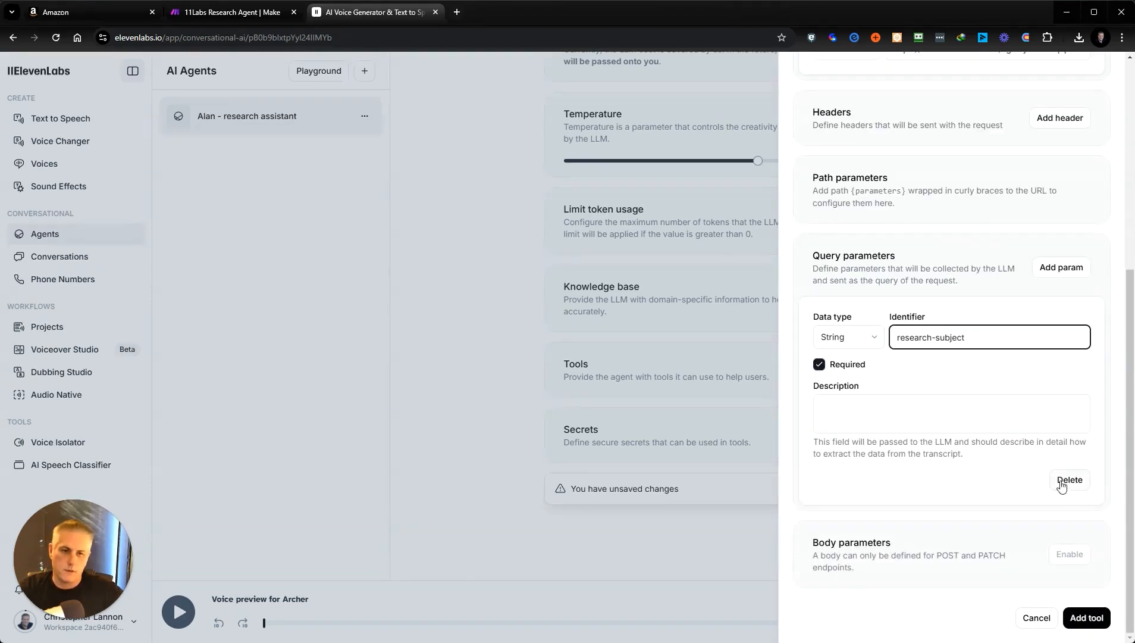
{"action": "left_click", "coordinate": [845, 405]}
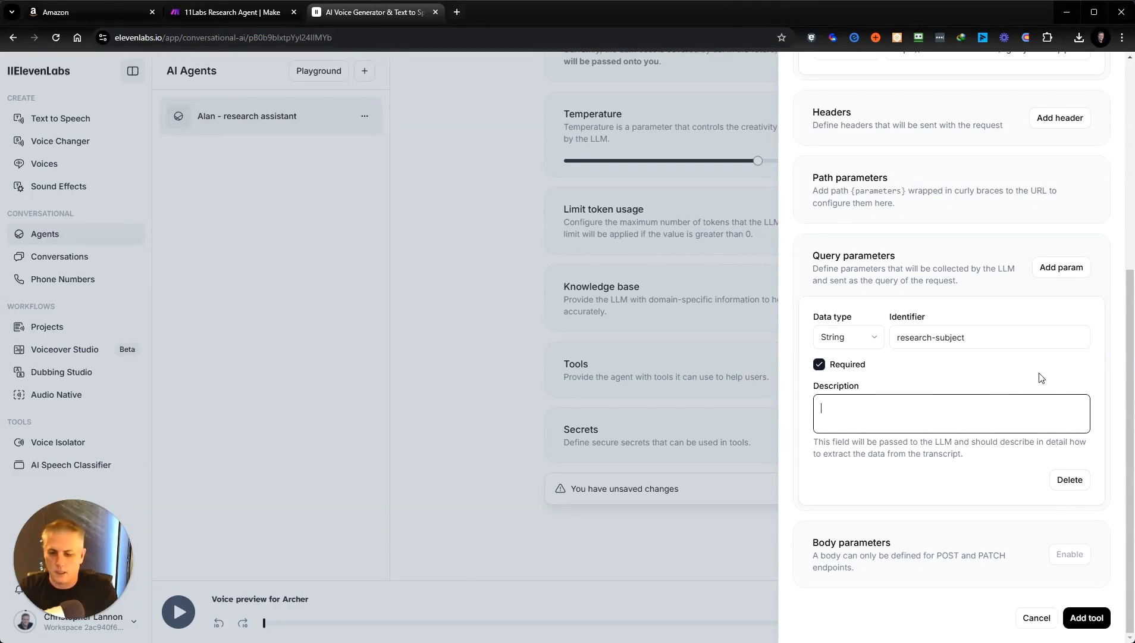
{"action": "type", "text": "This is the su"}
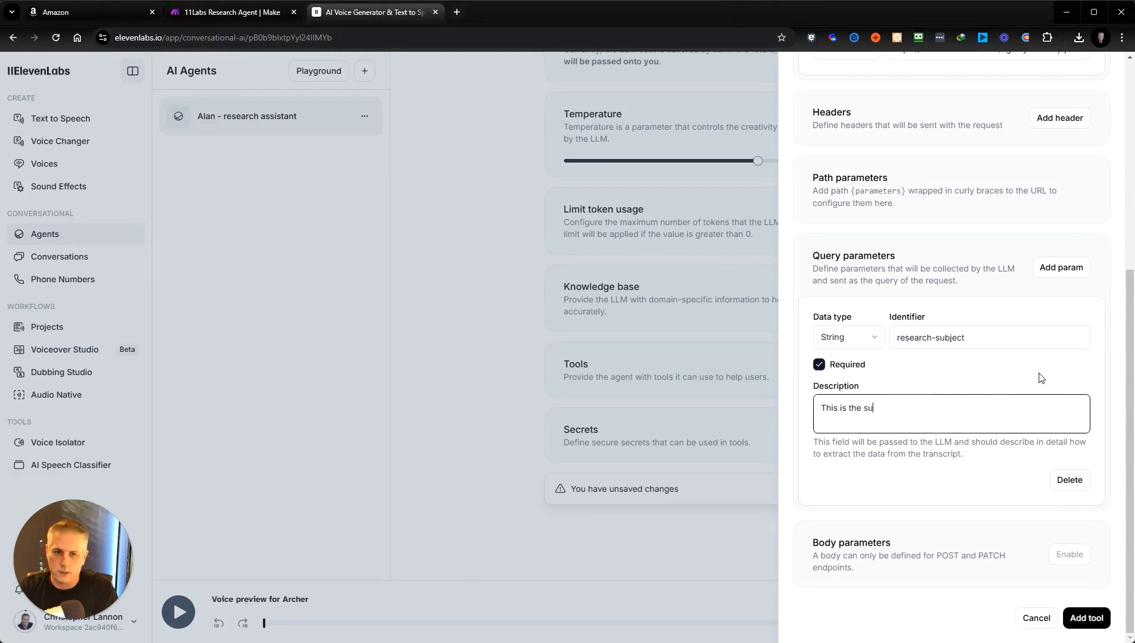
{"action": "type", "text": "bject that we"}
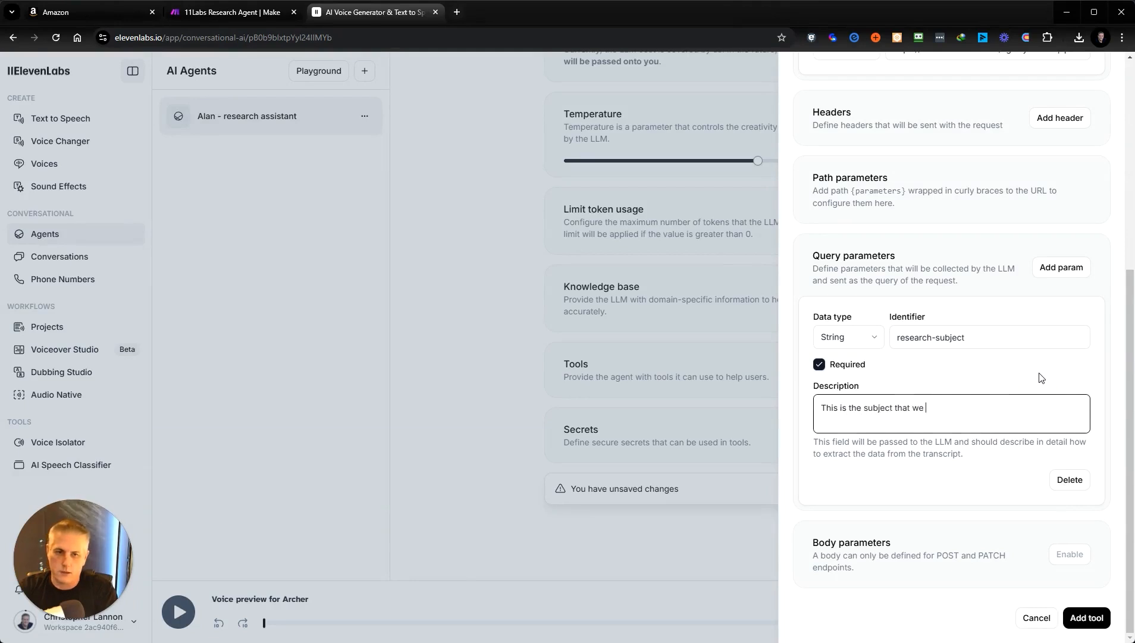
{"action": "type", "text": " are"}
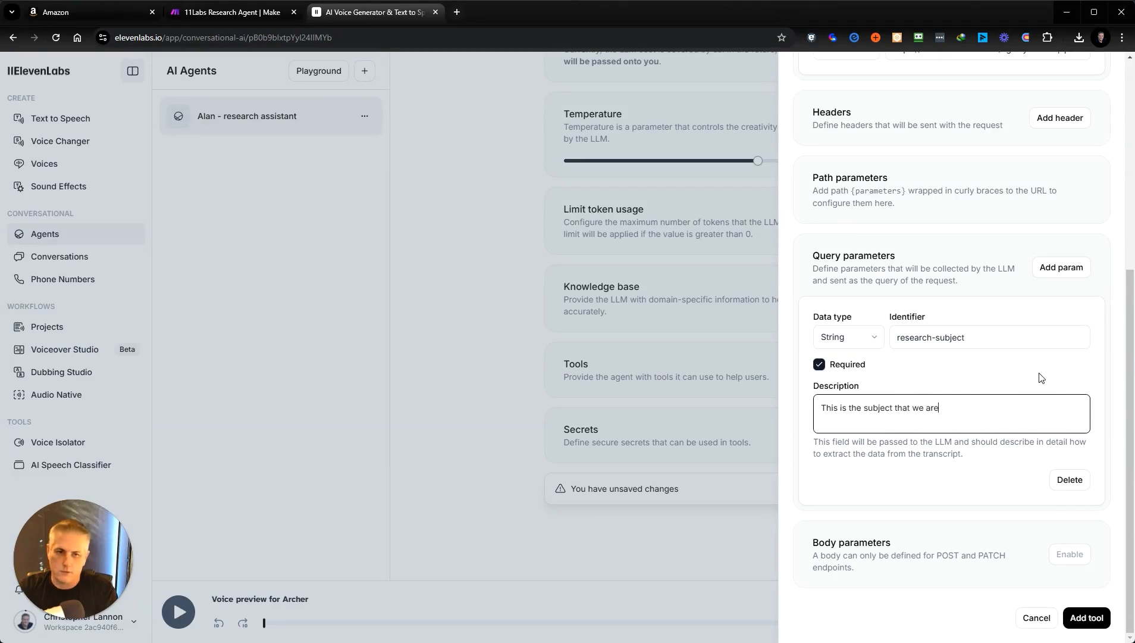
{"action": "type", "text": " doing research on."}
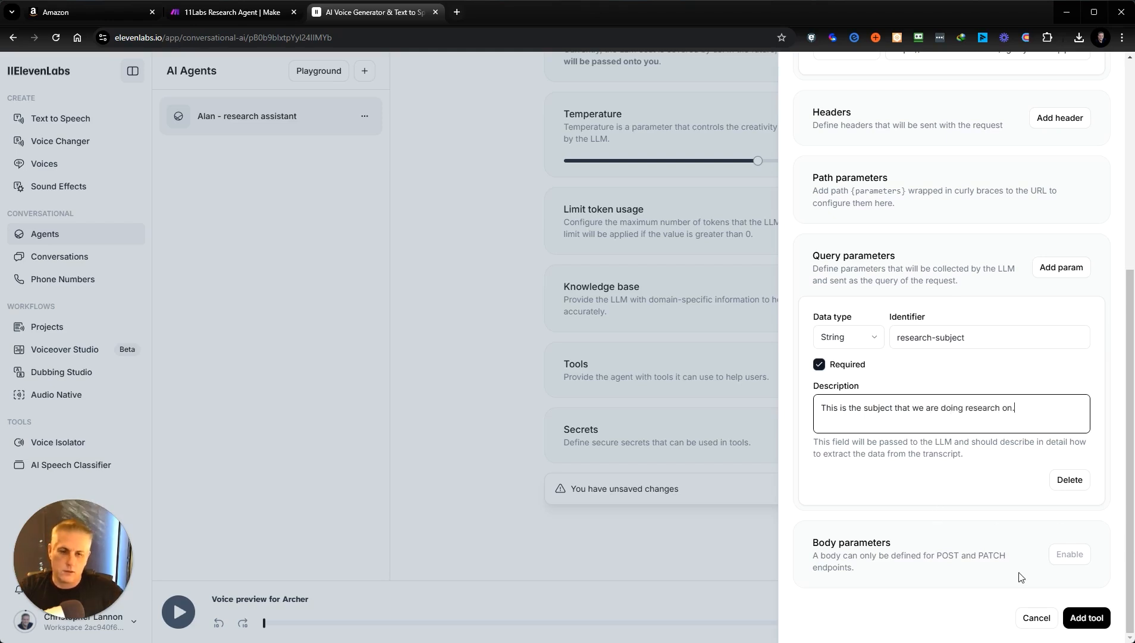
- Examine the custom webhook's output in the latest 11Labs Research Agent run in Make, then return to the tool setup in ElevenLabs
{"action": "scroll", "coordinate": [932, 414], "scroll_direction": "up", "scroll_amount": 4}
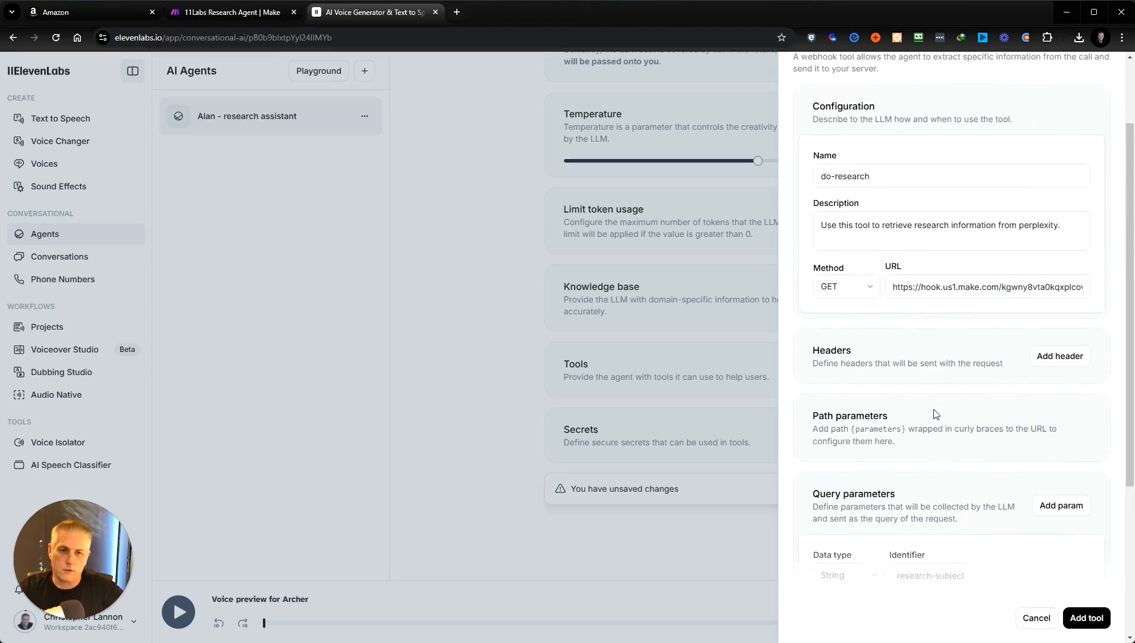
{"action": "scroll", "coordinate": [932, 414], "scroll_direction": "down", "scroll_amount": 3}
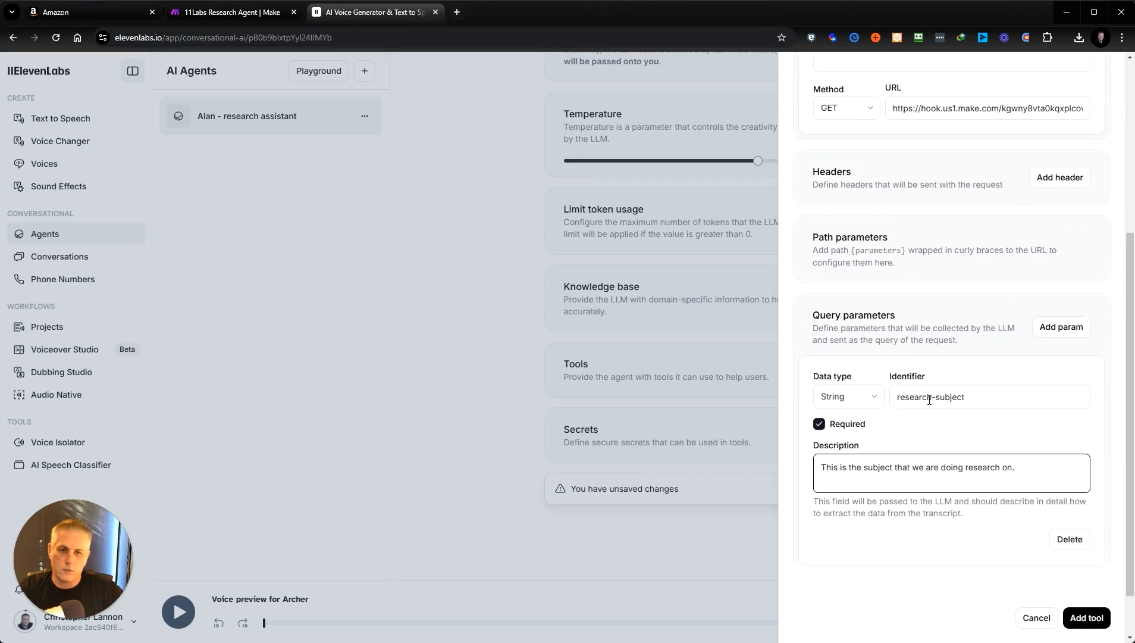
{"action": "left_click", "coordinate": [232, 12]}
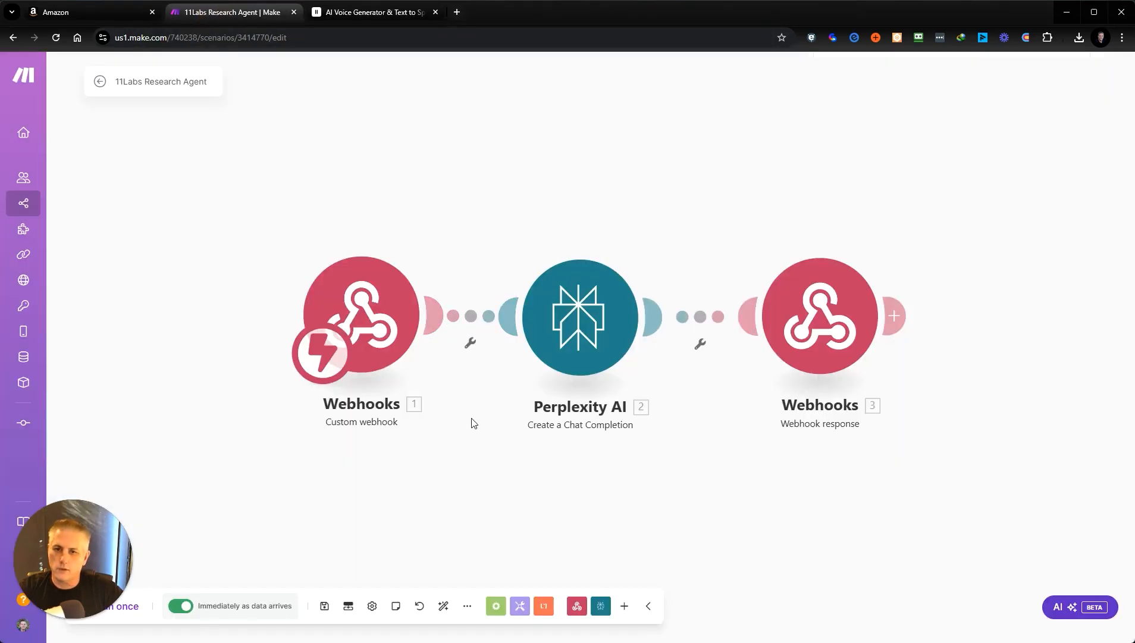
{"action": "left_click", "coordinate": [100, 84]}
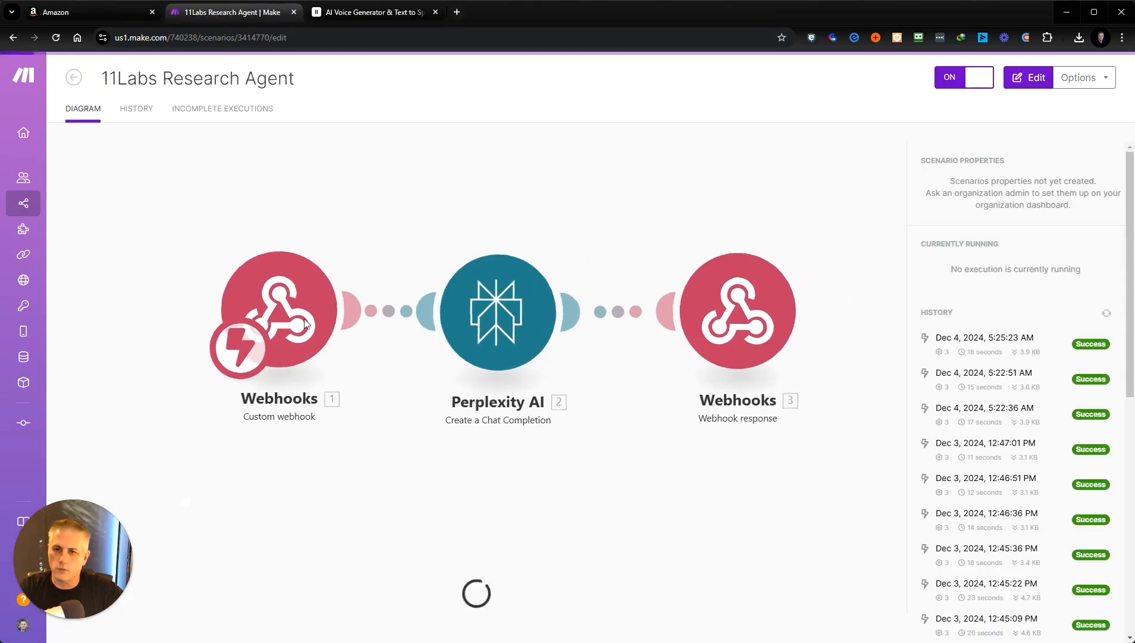
{"action": "left_click", "coordinate": [969, 344]}
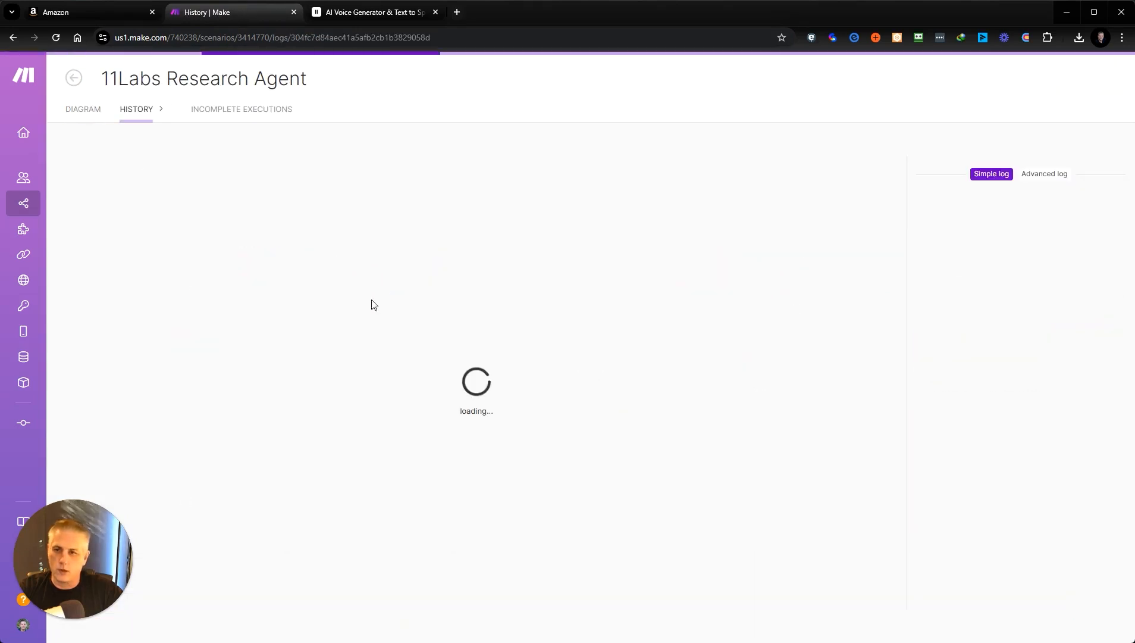
{"action": "left_click", "coordinate": [316, 287]}
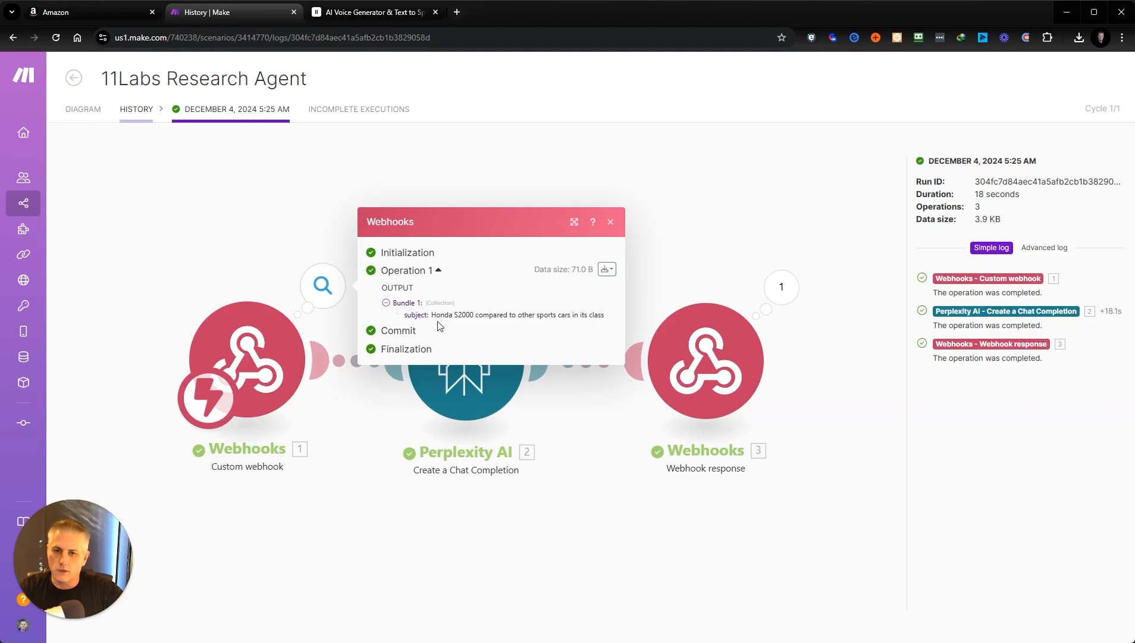
{"action": "left_click", "coordinate": [181, 216]}
{"action": "key", "text": "ctrl+Tab"}
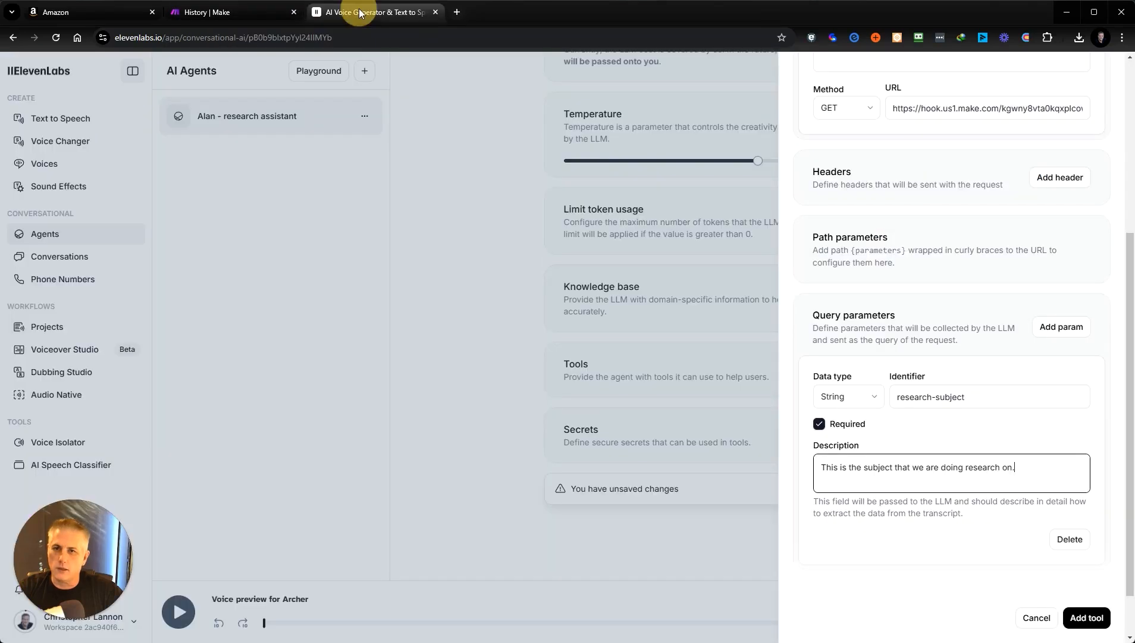
- Change the query parameter's identifier to "subject" and add the webhook tool to the agent
{"action": "left_click_drag", "start_coordinate": [981, 397], "coordinate": [877, 400]}
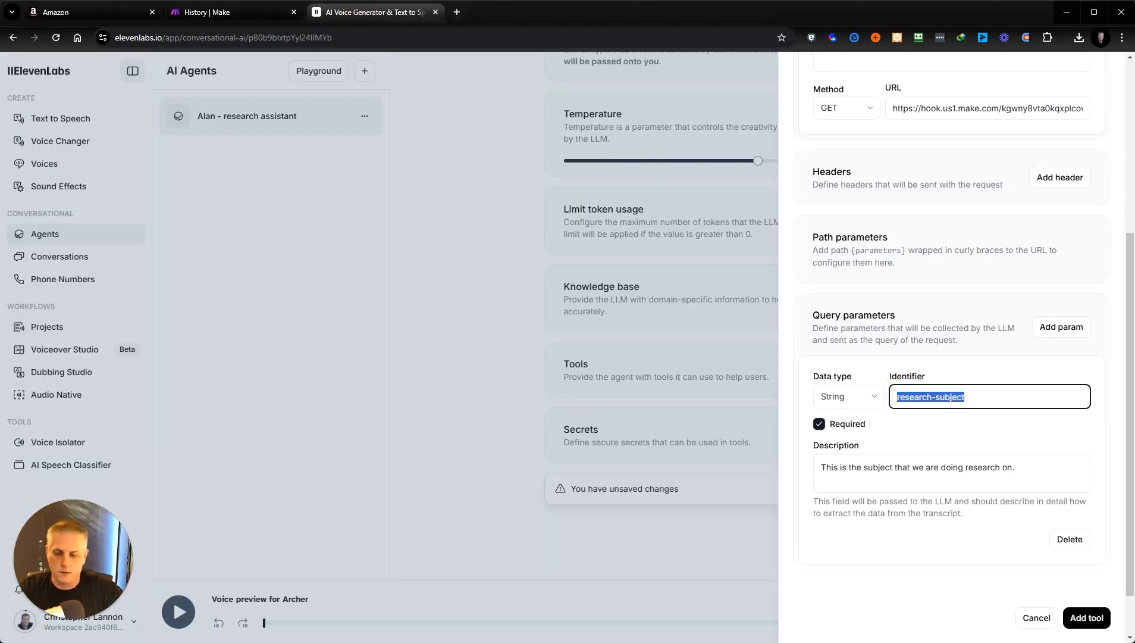
{"action": "type", "text": "subject"}
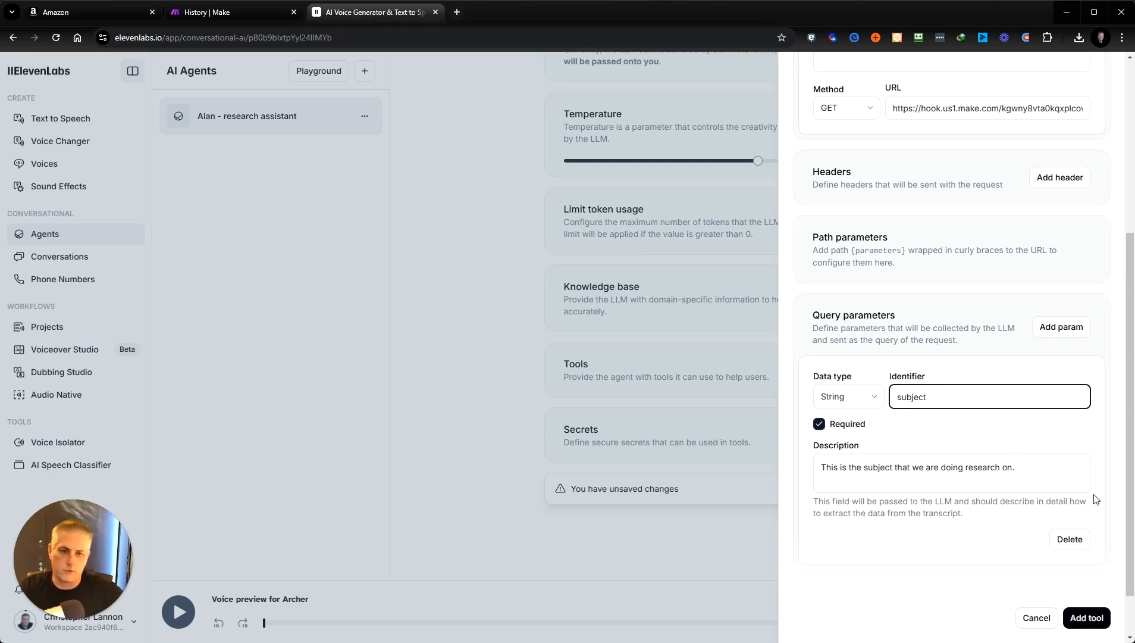
{"action": "scroll", "coordinate": [1065, 595], "scroll_direction": "down", "scroll_amount": 1}
{"action": "left_click", "coordinate": [1086, 617]}
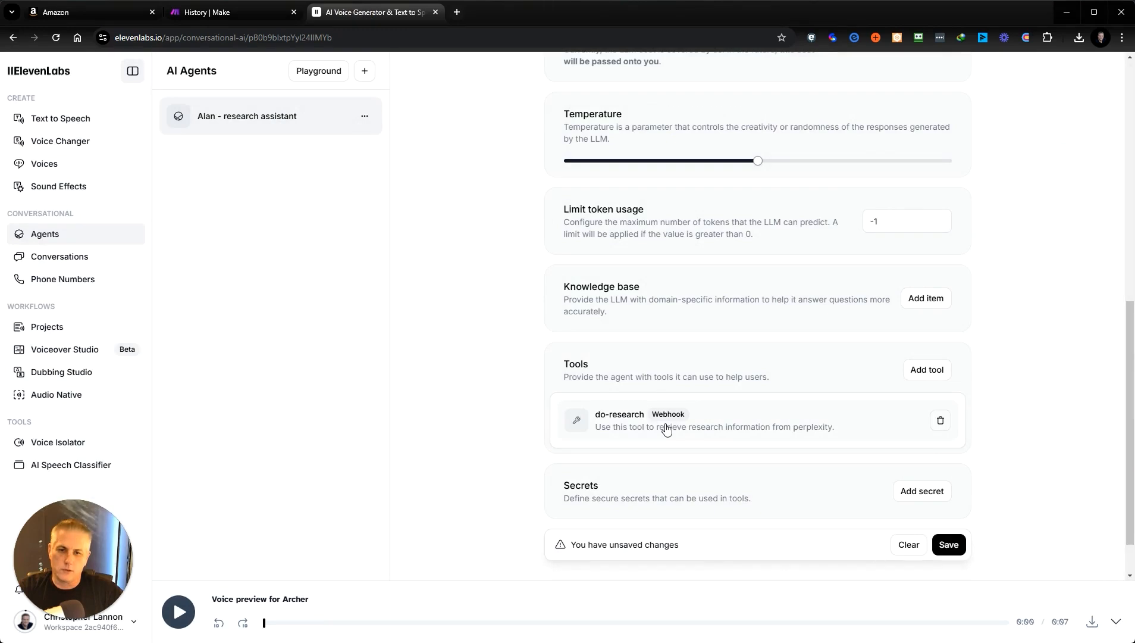
{"action": "scroll", "coordinate": [664, 430], "scroll_direction": "down", "scroll_amount": 1}
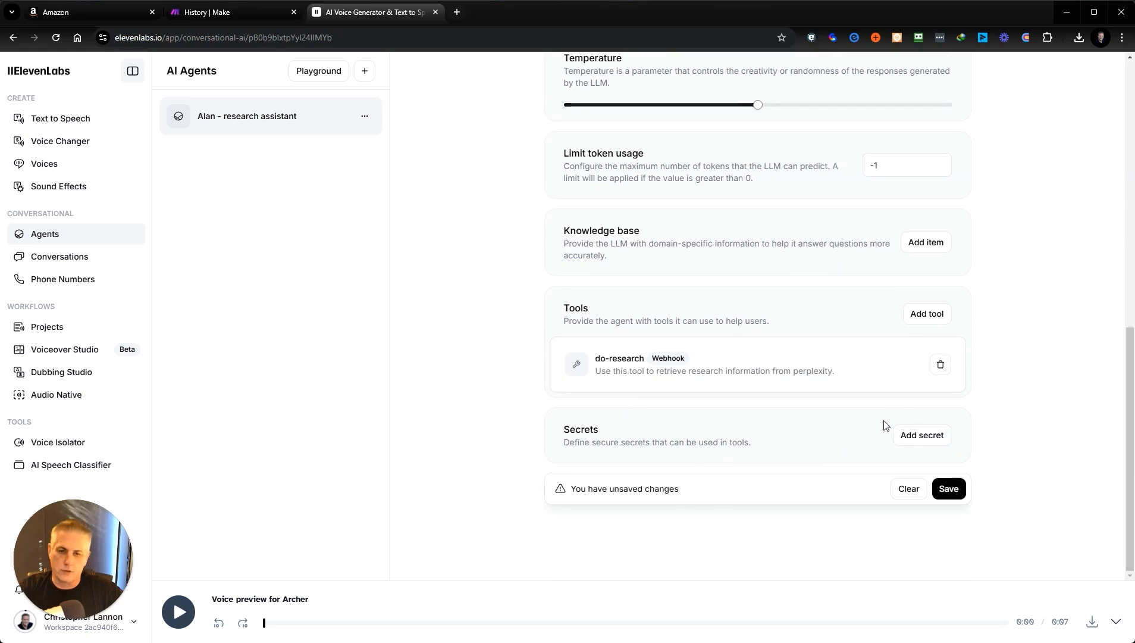
{"action": "left_click", "coordinate": [920, 436]}
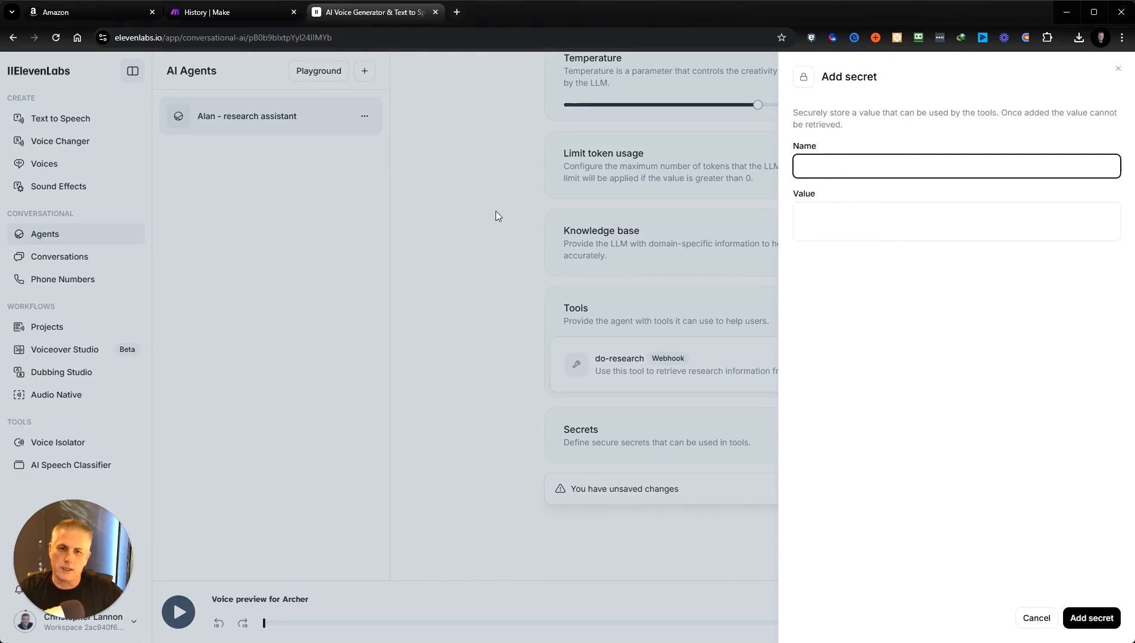
{"action": "left_click", "coordinate": [1119, 69]}
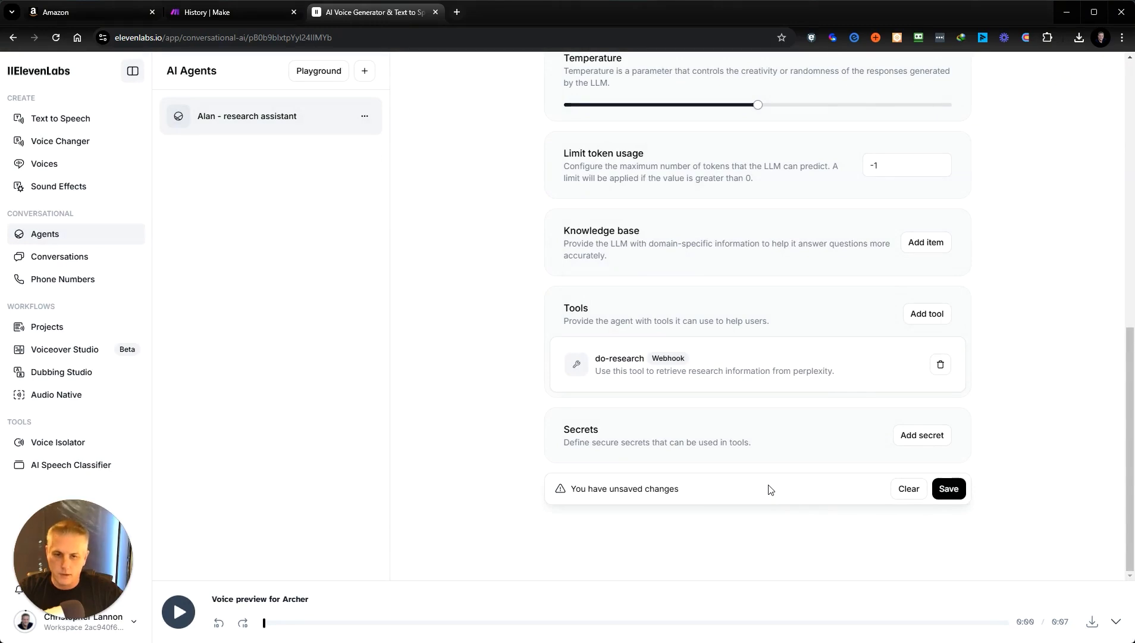
- Preview the current voice and the creator's own voice from the recent voices, and assign the creator's voice to the agent
{"action": "scroll", "coordinate": [768, 372], "scroll_direction": "up", "scroll_amount": 10}
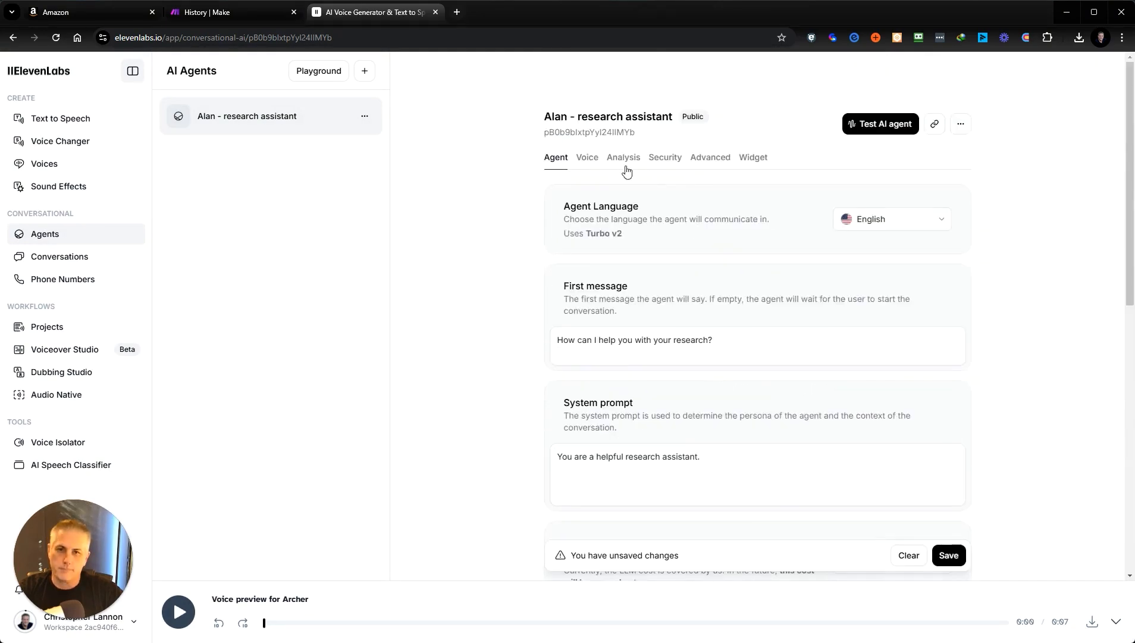
{"action": "left_click", "coordinate": [586, 158]}
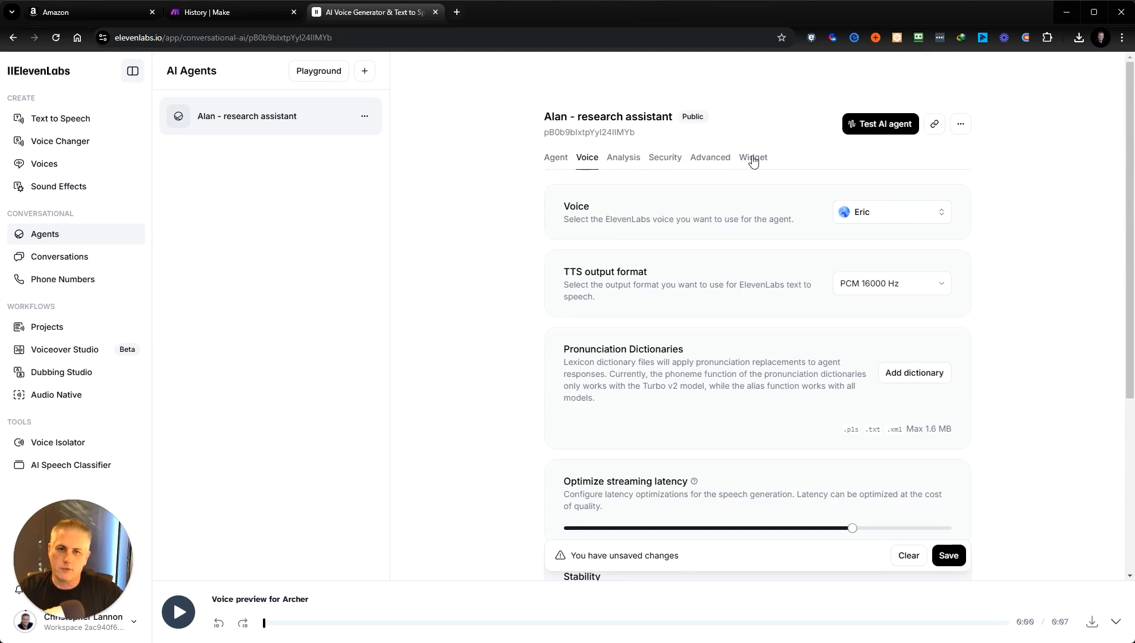
{"action": "left_click", "coordinate": [845, 213]}
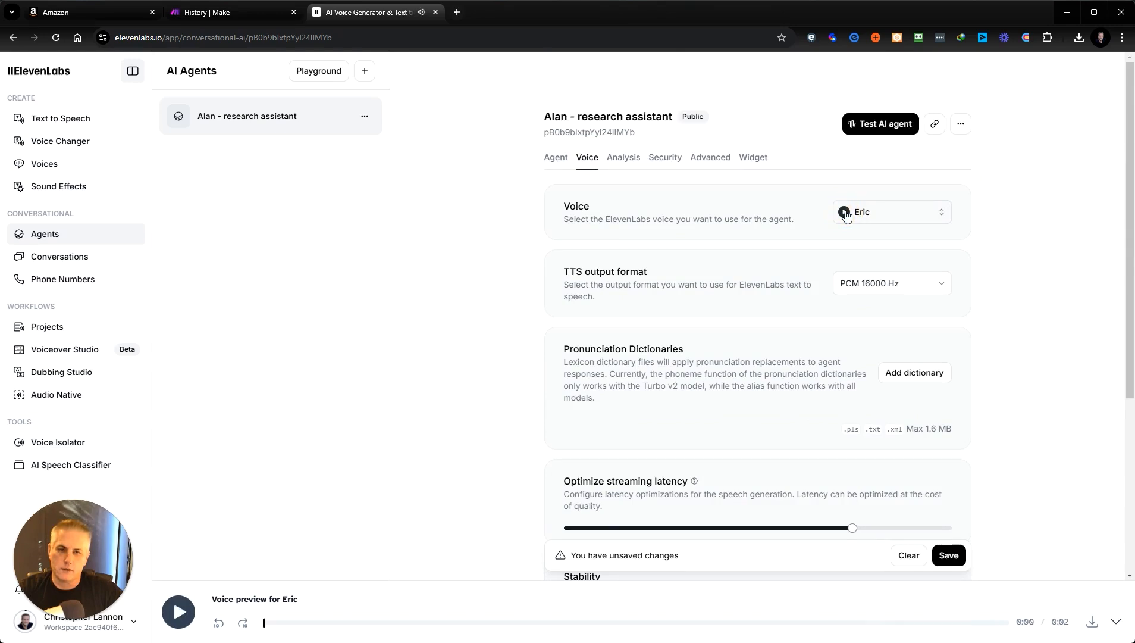
{"action": "left_click", "coordinate": [938, 216]}
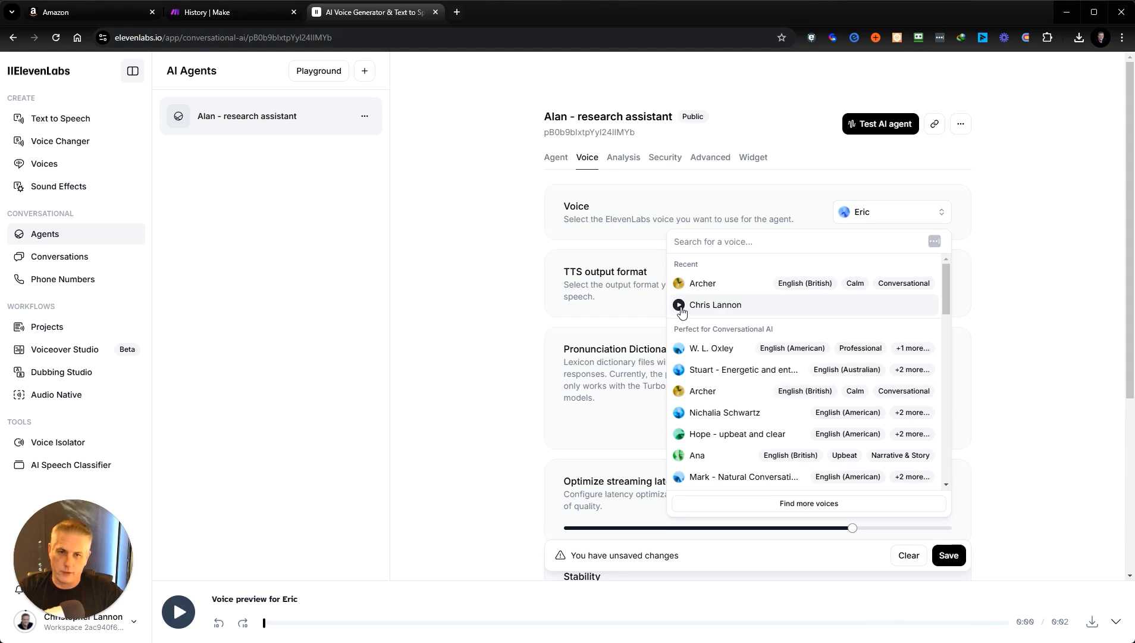
{"action": "left_click", "coordinate": [679, 307]}
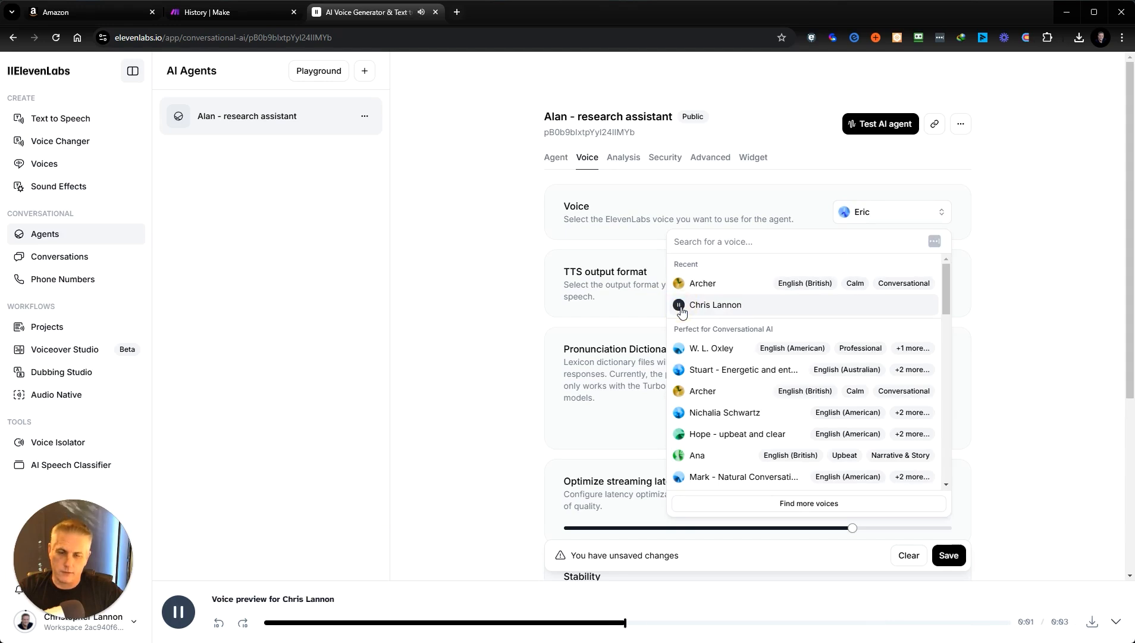
{"action": "left_click", "coordinate": [746, 305]}
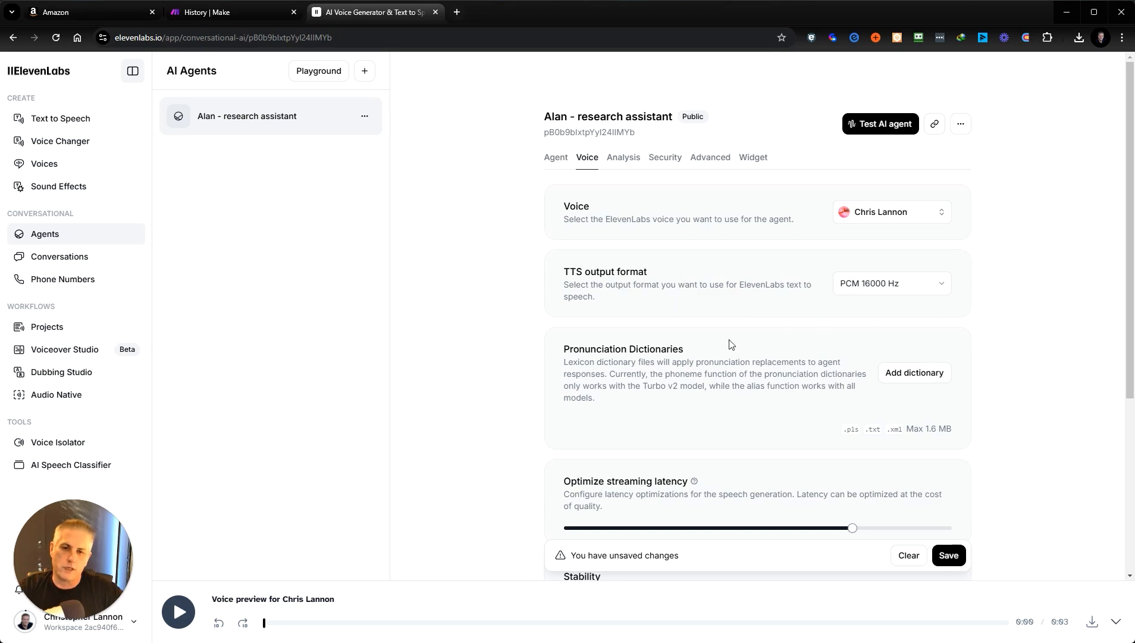
- Review the agent's remaining voice settings, security options and advanced settings, including keywords and client events
{"action": "scroll", "coordinate": [759, 367], "scroll_direction": "down", "scroll_amount": 2}
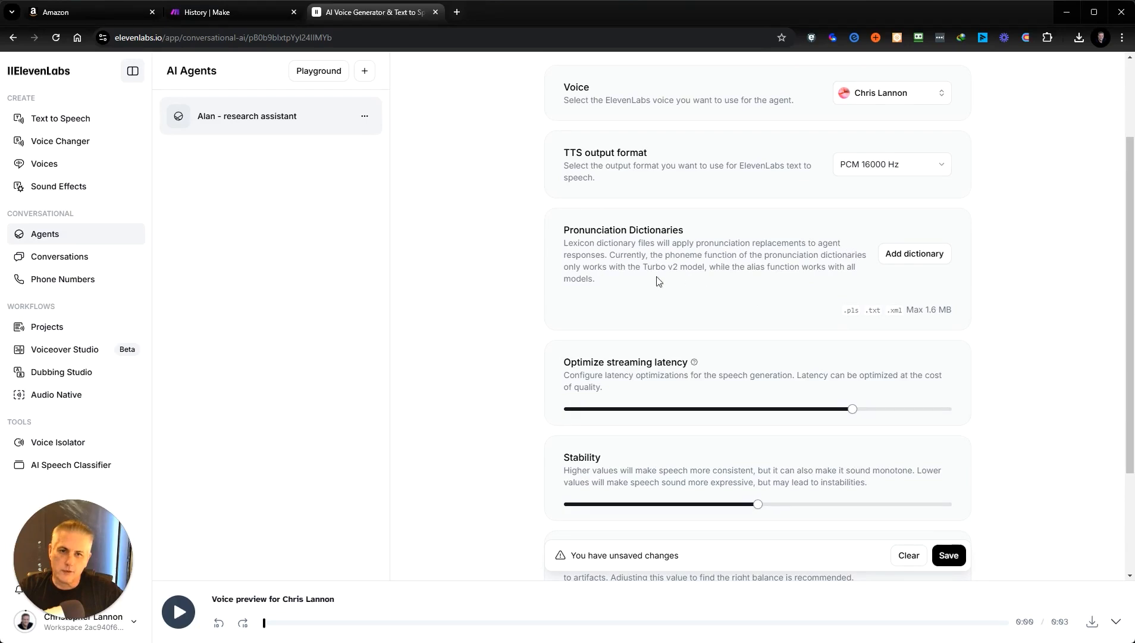
{"action": "scroll", "coordinate": [696, 266], "scroll_direction": "down", "scroll_amount": 3}
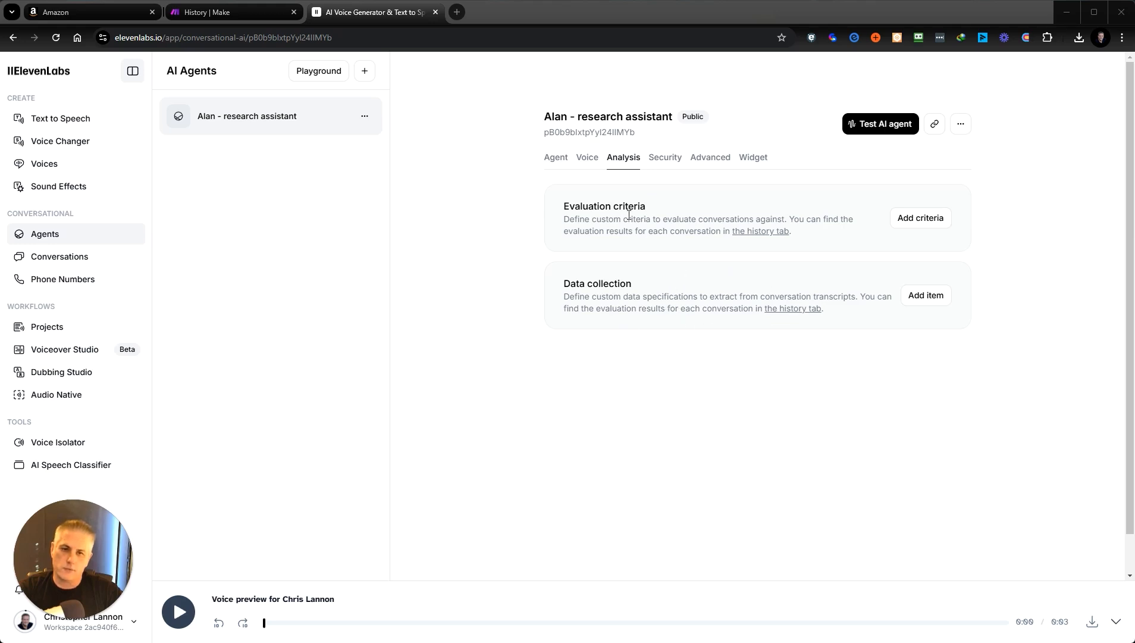
{"action": "left_click", "coordinate": [663, 160]}
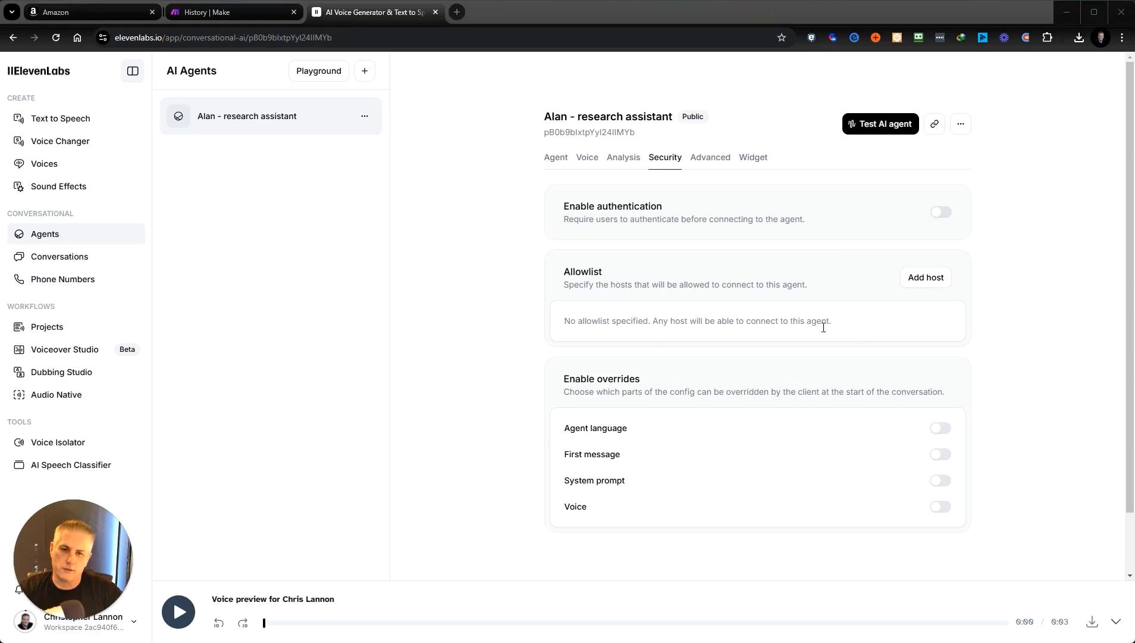
{"action": "left_click", "coordinate": [711, 157]}
{"action": "left_click_drag", "start_coordinate": [601, 374], "coordinate": [599, 421]}
{"action": "scroll", "coordinate": [700, 479], "scroll_direction": "down", "scroll_amount": 3}
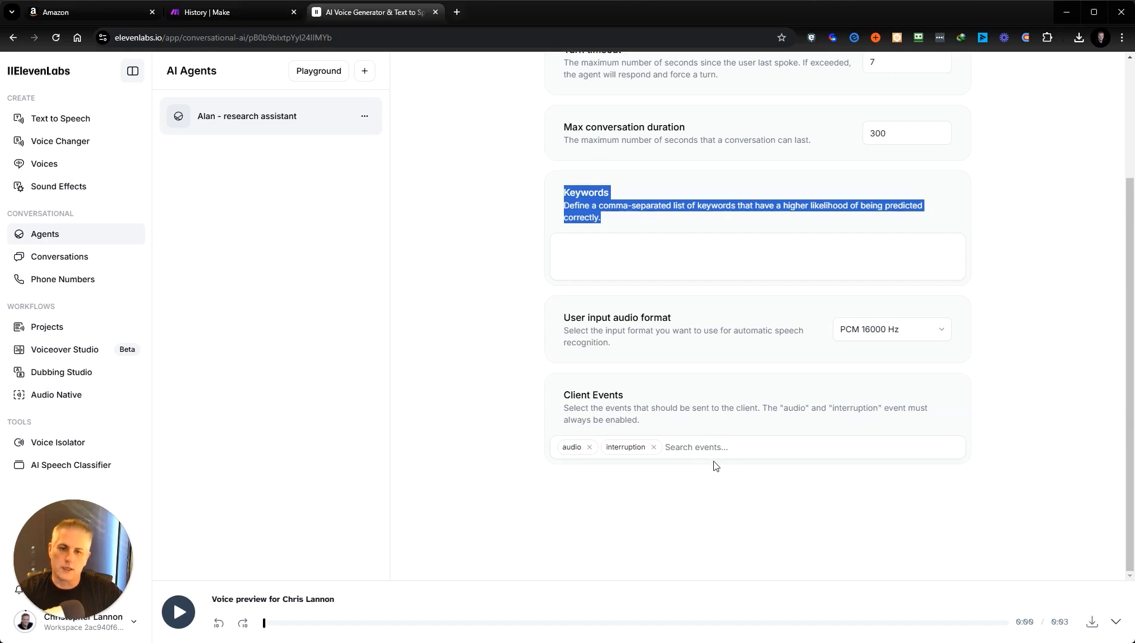
{"action": "scroll", "coordinate": [677, 439], "scroll_direction": "up", "scroll_amount": 3}
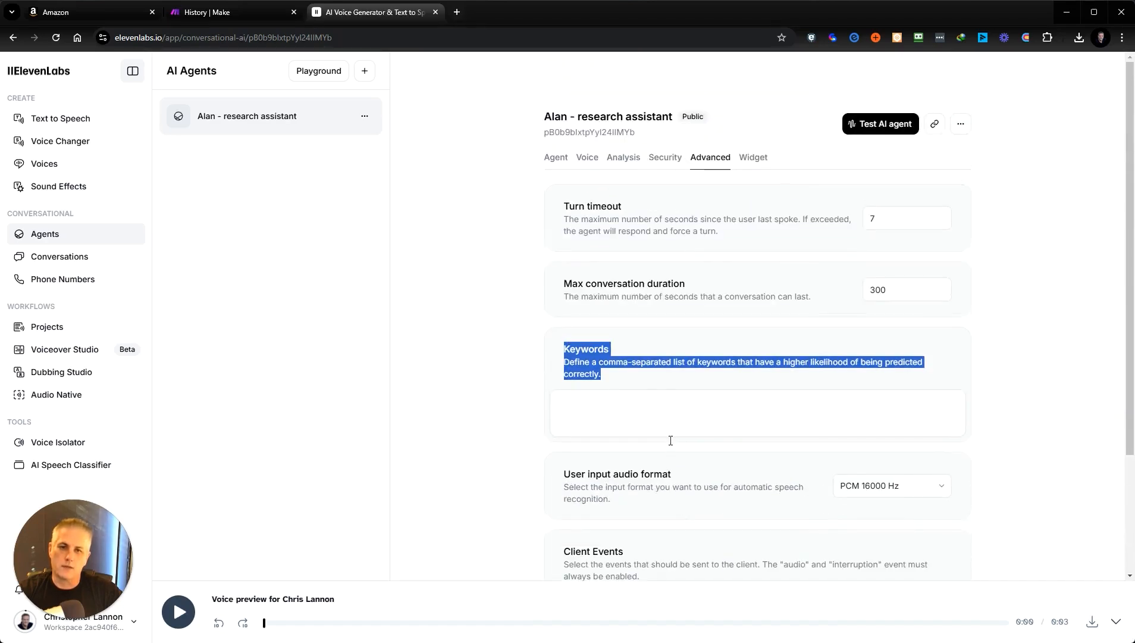
- Examine the widget's embed code, feedback collection, appearance, avatar, text contents and shareable page description
{"action": "left_click", "coordinate": [762, 159]}
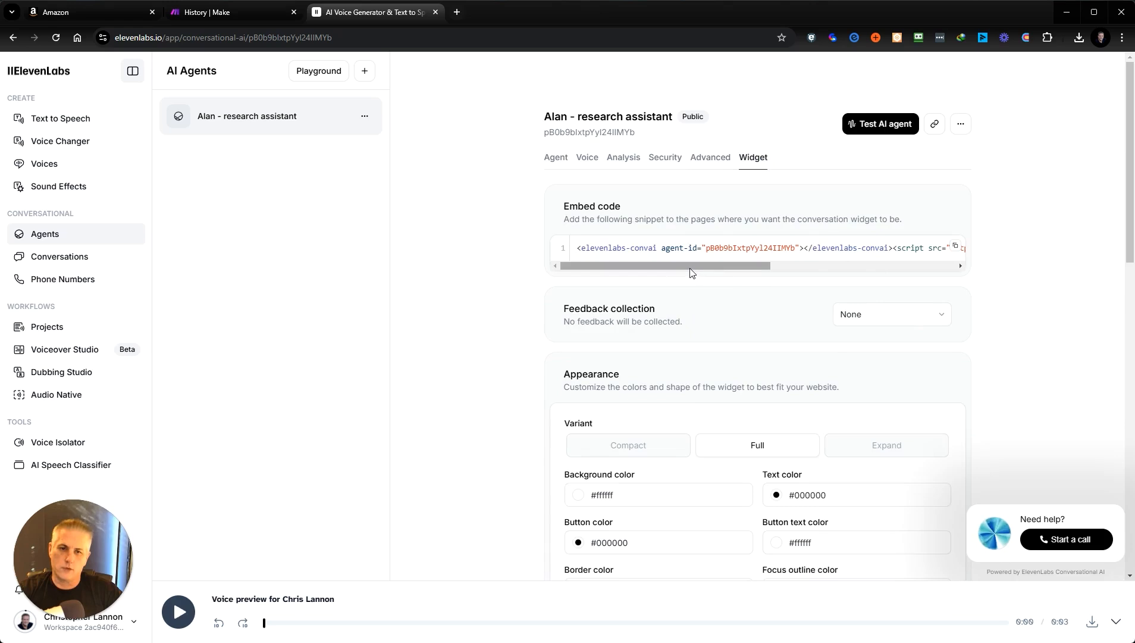
{"action": "left_click_drag", "start_coordinate": [690, 266], "coordinate": [649, 279]}
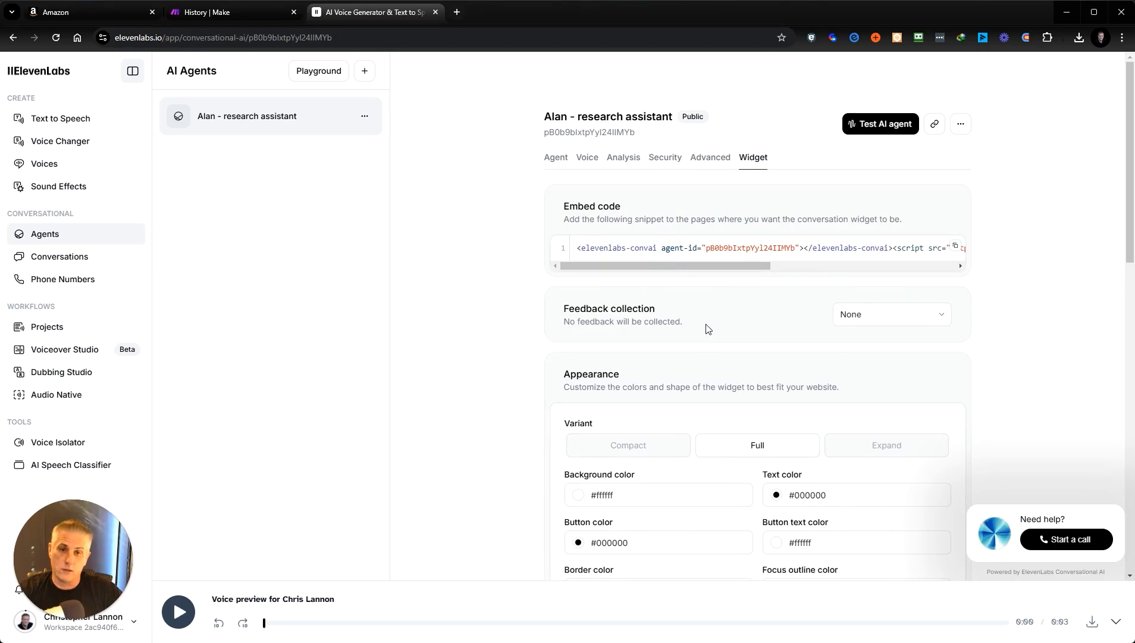
{"action": "scroll", "coordinate": [735, 316], "scroll_direction": "down", "scroll_amount": 8}
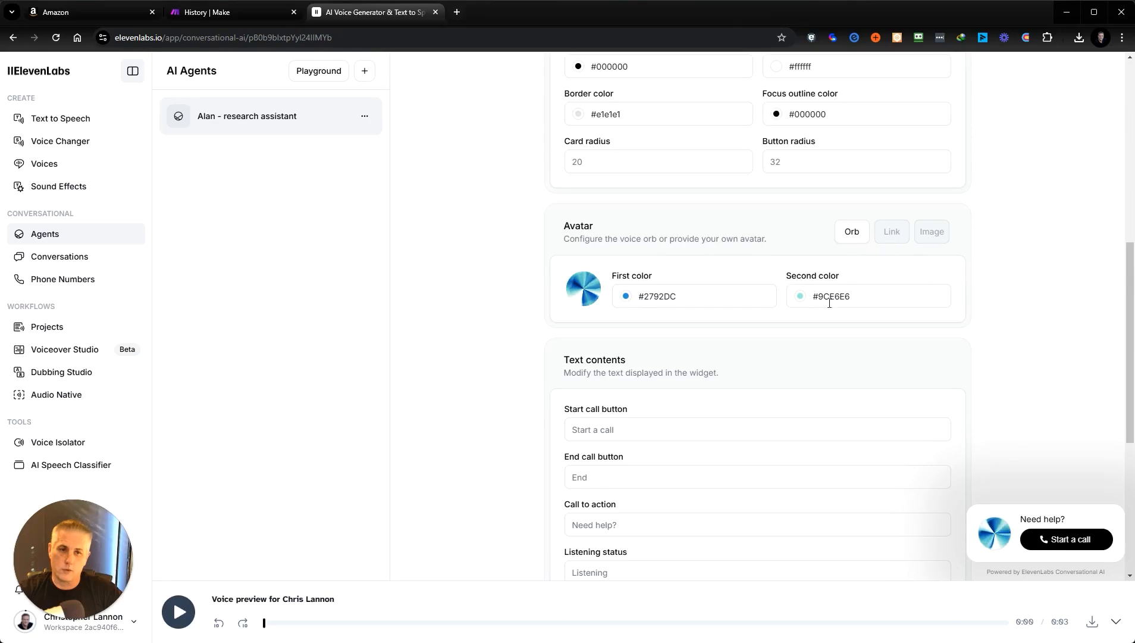
{"action": "scroll", "coordinate": [608, 351], "scroll_direction": "down", "scroll_amount": 3}
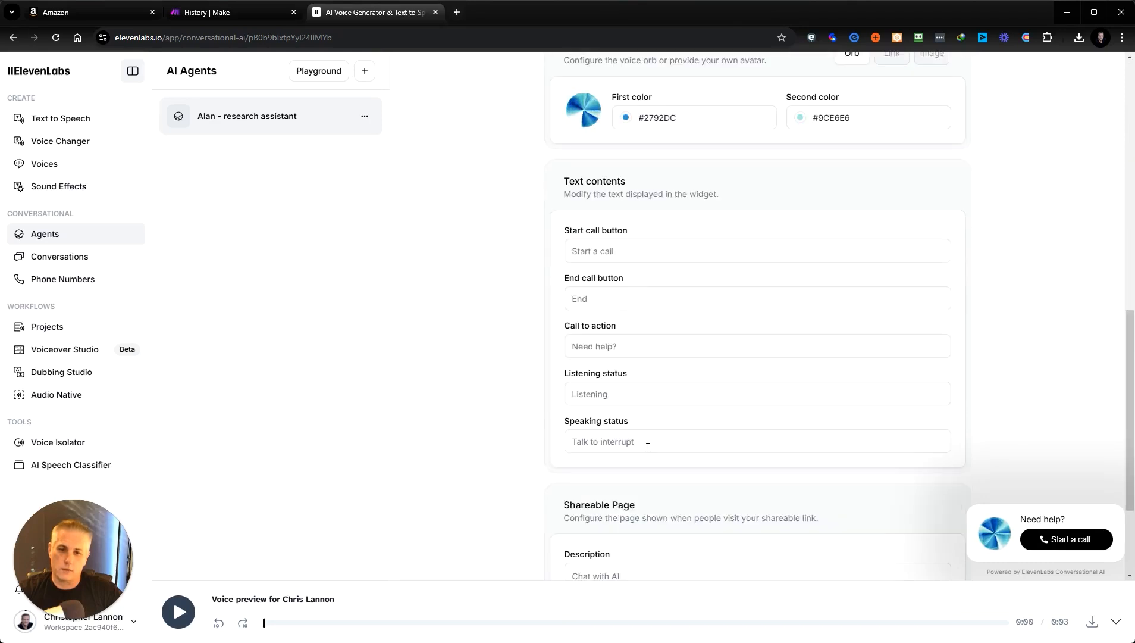
{"action": "scroll", "coordinate": [655, 416], "scroll_direction": "up", "scroll_amount": 4}
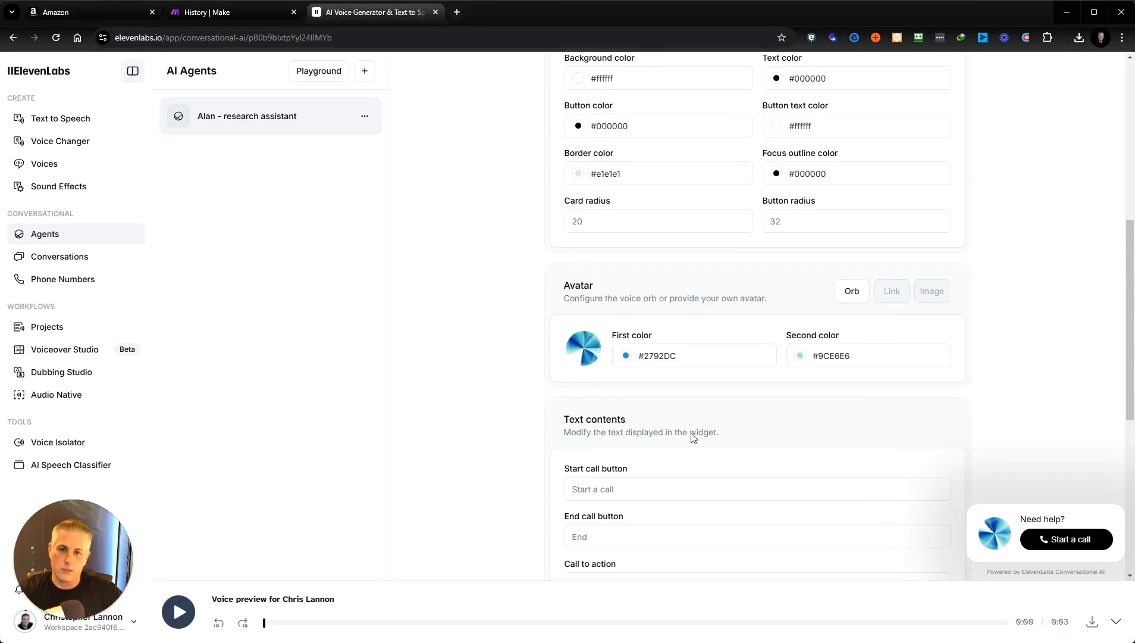
{"action": "scroll", "coordinate": [684, 428], "scroll_direction": "down", "scroll_amount": 4}
{"action": "scroll", "coordinate": [667, 392], "scroll_direction": "down", "scroll_amount": 3}
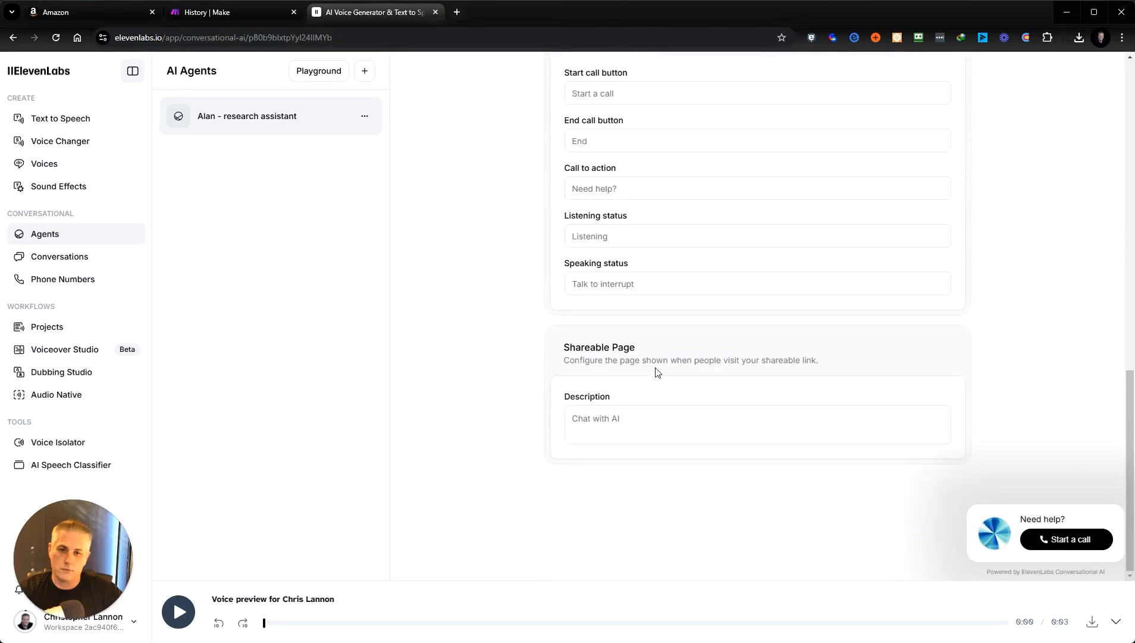
{"action": "left_click", "coordinate": [636, 422]}
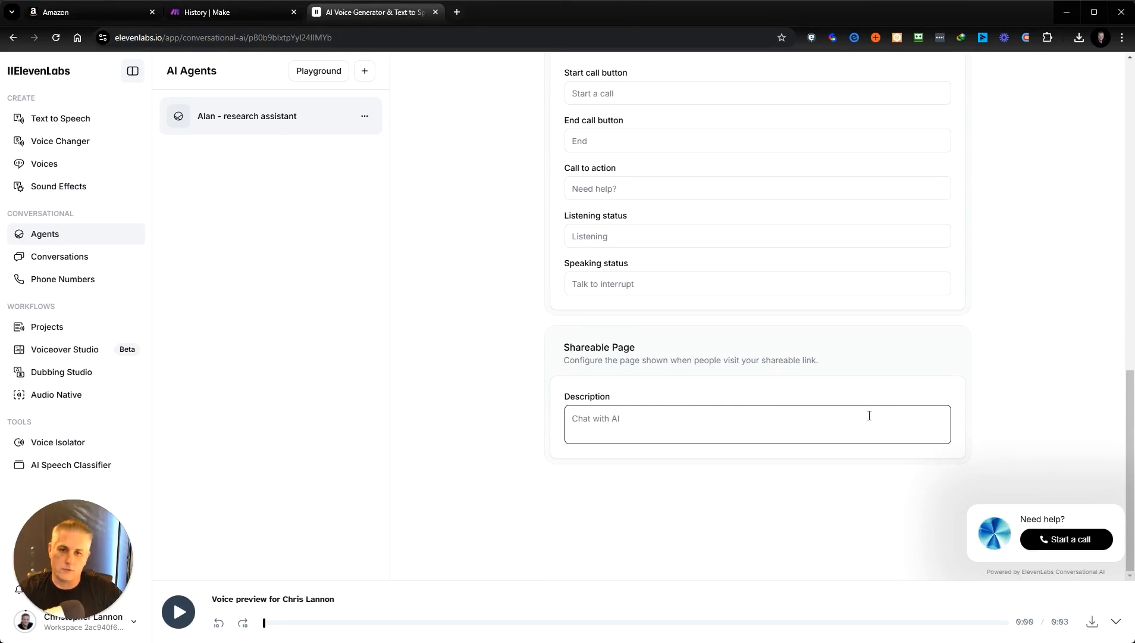
- Set the widget's start call text to "Let's talk" and save the agent's changes
{"action": "scroll", "coordinate": [648, 247], "scroll_direction": "up", "scroll_amount": 2}
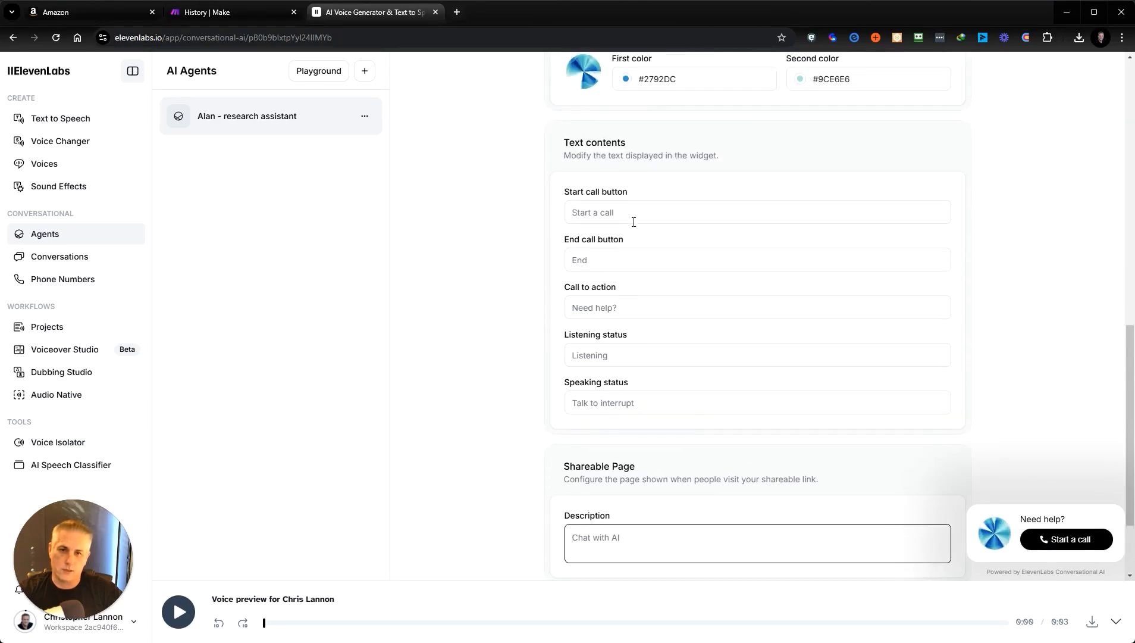
{"action": "left_click", "coordinate": [624, 212]}
{"action": "type", "text": "Let's talk"}
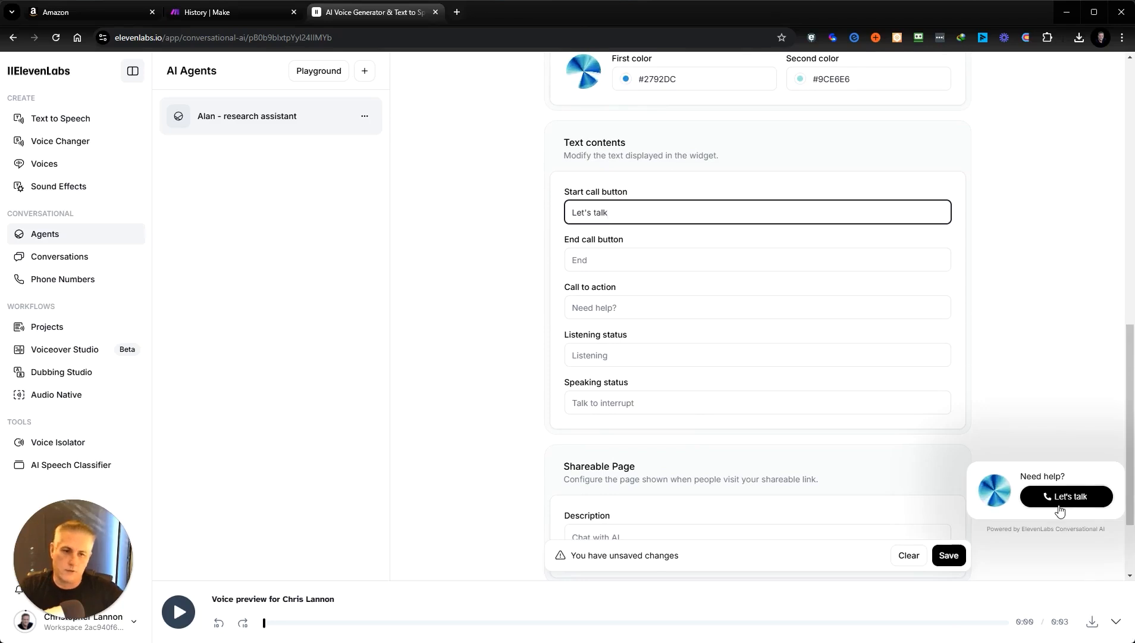
{"action": "scroll", "coordinate": [645, 246], "scroll_direction": "up", "scroll_amount": 10}
{"action": "left_click", "coordinate": [556, 159]}
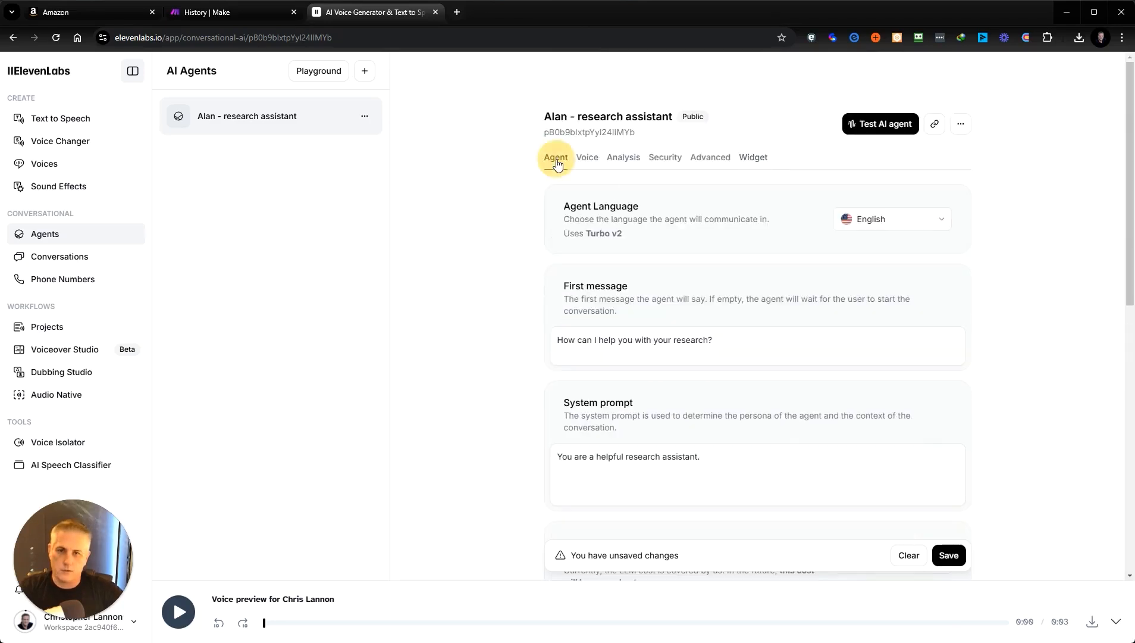
{"action": "left_click", "coordinate": [949, 555]}
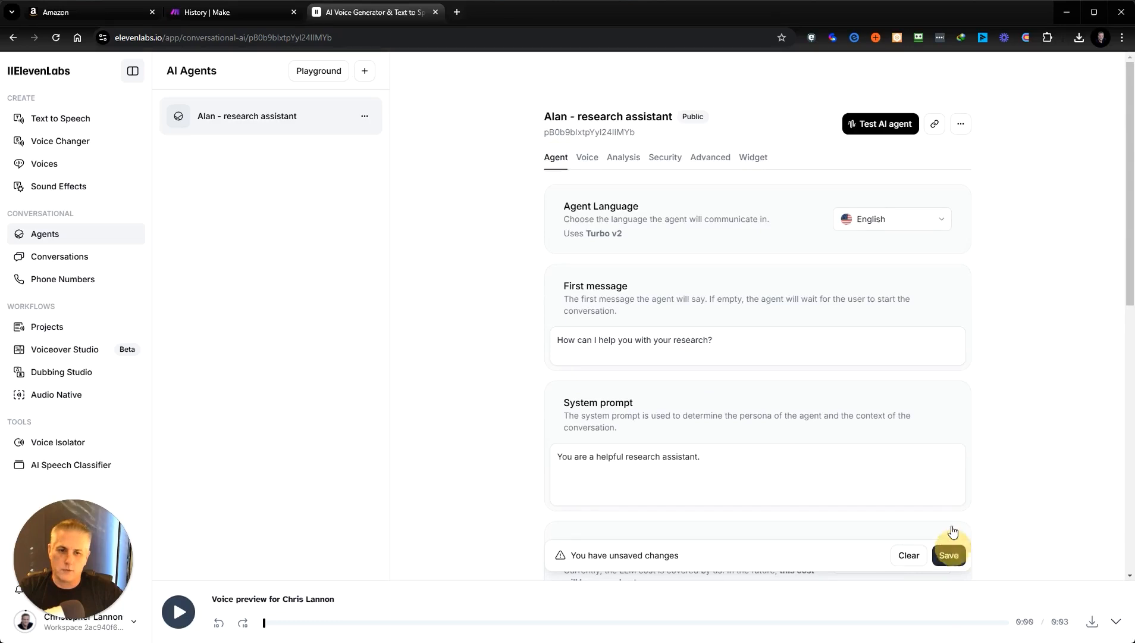
- Review the agent's voice settings and its main configuration, including the do-research webhook tool
{"action": "left_click", "coordinate": [589, 162]}
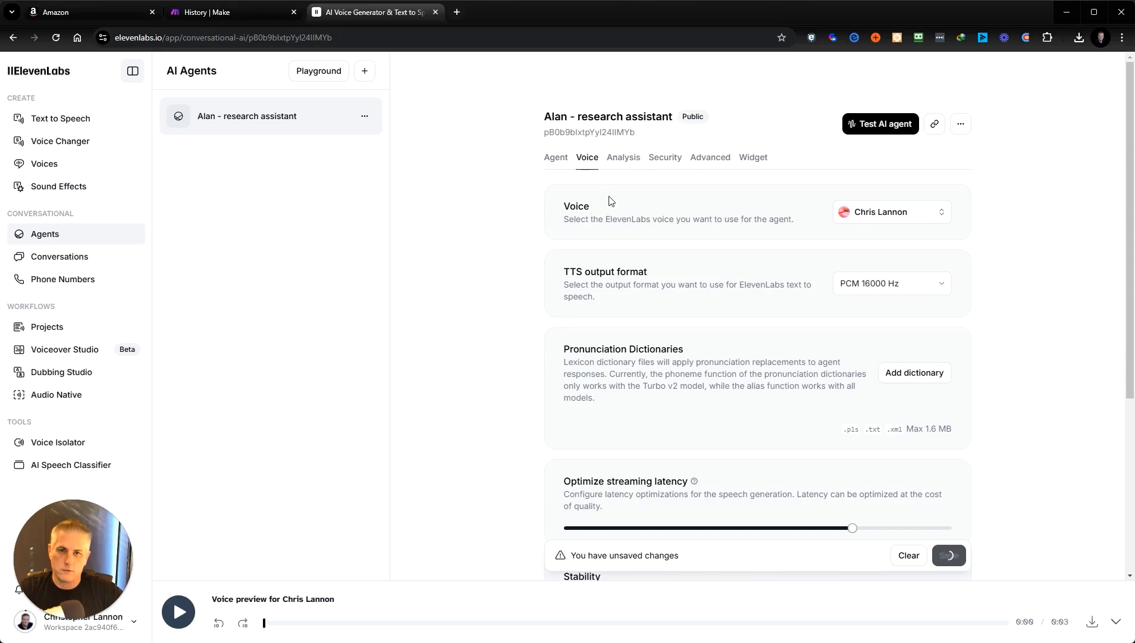
{"action": "scroll", "coordinate": [643, 286], "scroll_direction": "down", "scroll_amount": 4}
{"action": "scroll", "coordinate": [643, 287], "scroll_direction": "up", "scroll_amount": 4}
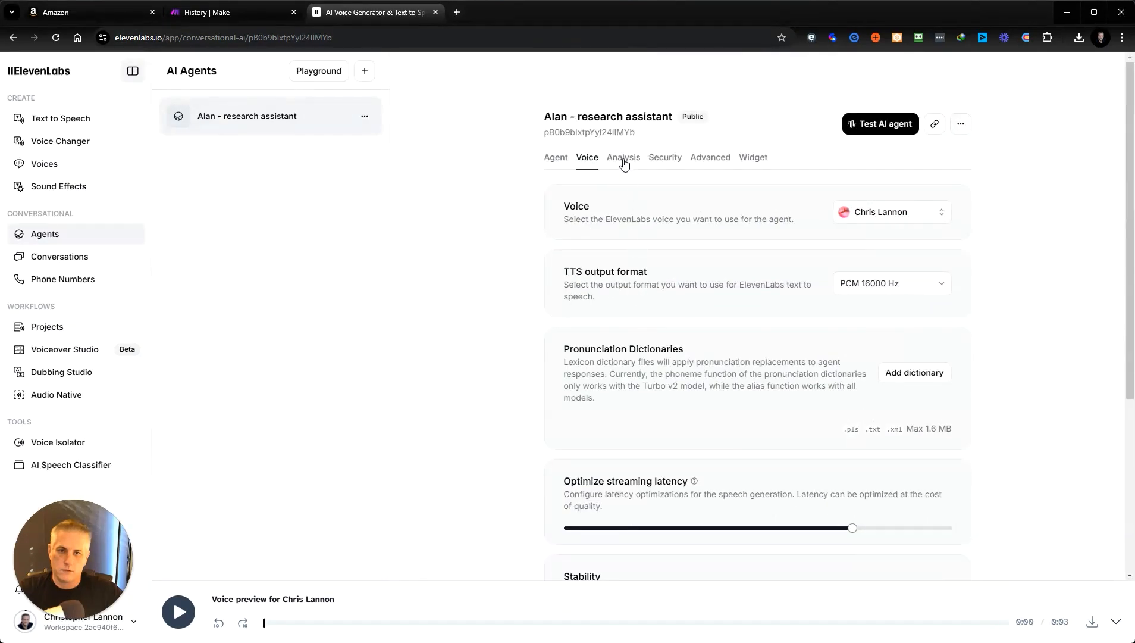
{"action": "left_click", "coordinate": [555, 157]}
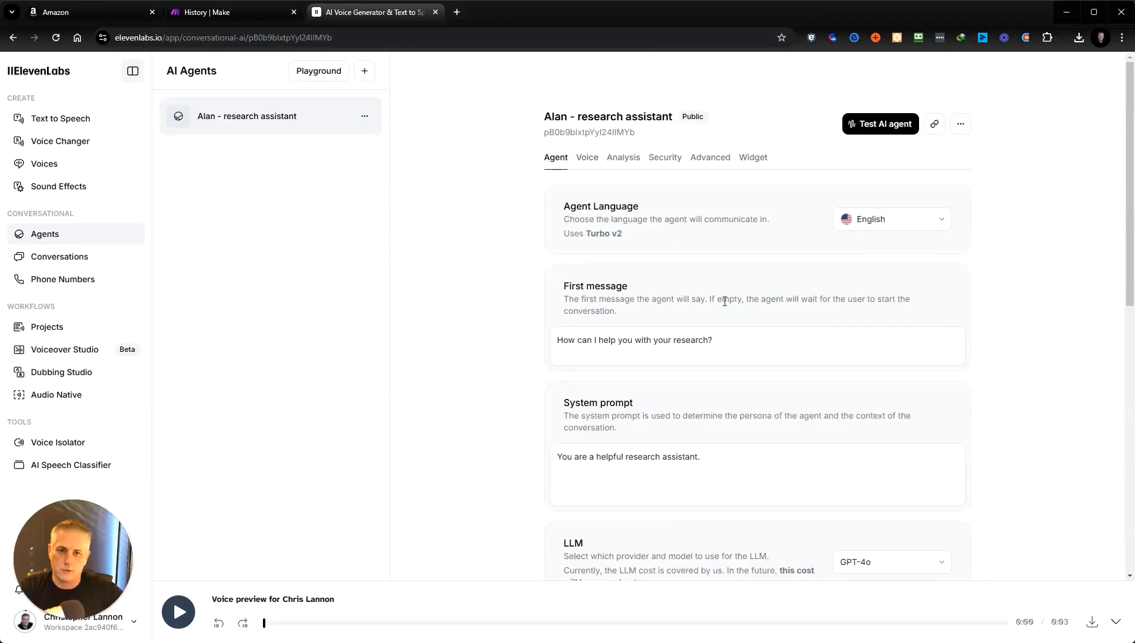
{"action": "scroll", "coordinate": [729, 440], "scroll_direction": "down", "scroll_amount": 8}
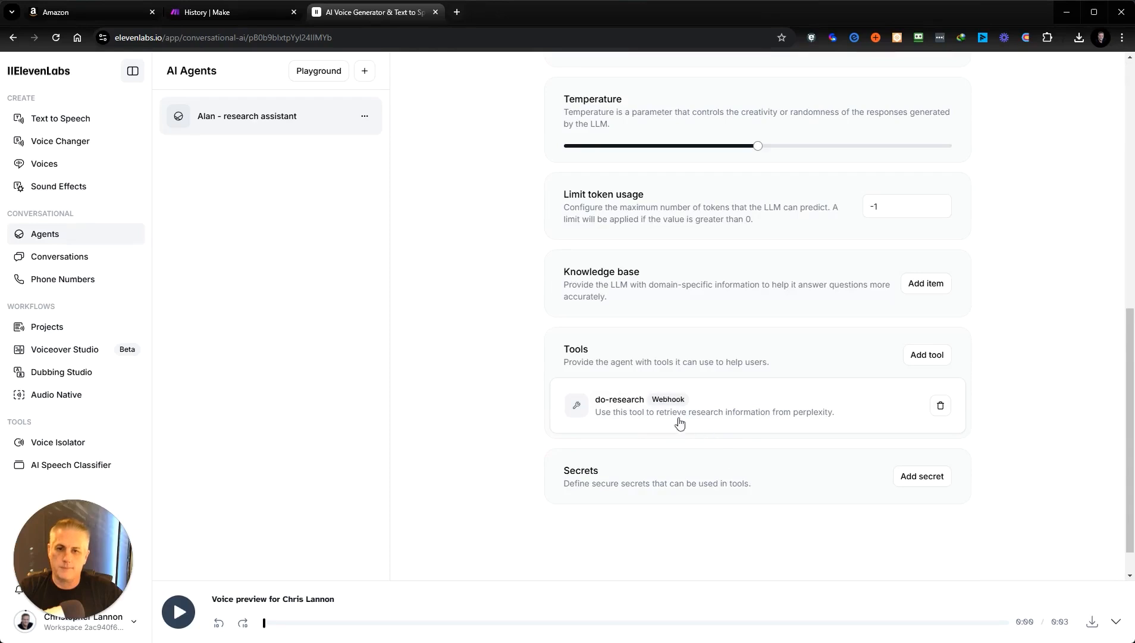
{"action": "scroll", "coordinate": [679, 423], "scroll_direction": "up", "scroll_amount": 8}
- Switch to Make and bring up the diagram of the 11Labs Research Agent scenario
{"action": "left_click", "coordinate": [206, 13]}
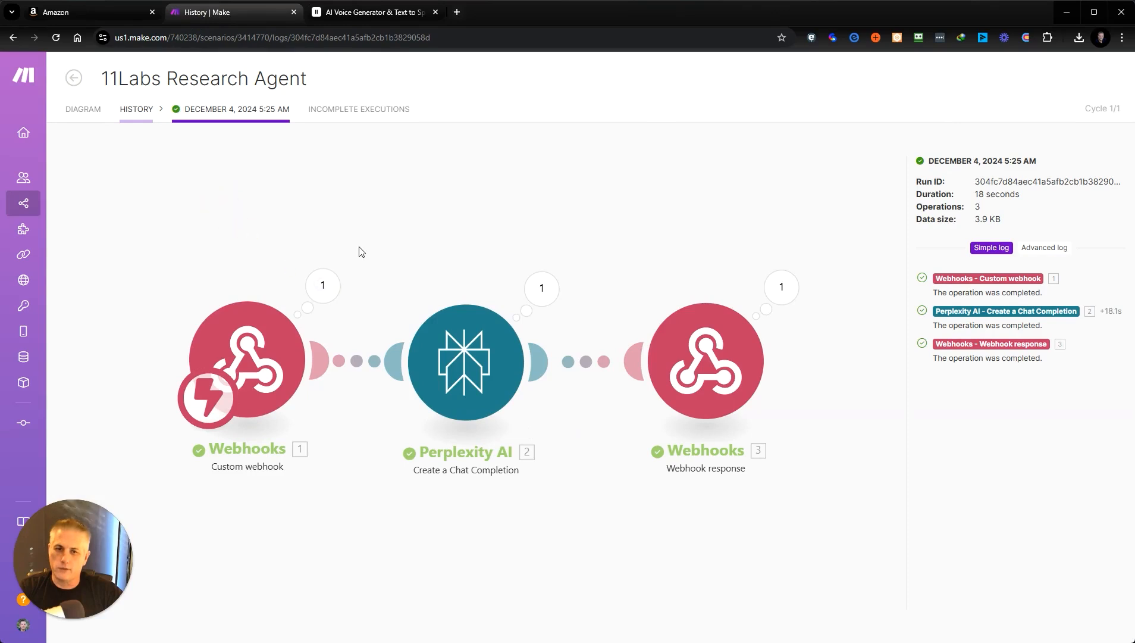
{"action": "scroll", "coordinate": [380, 304], "scroll_direction": "down", "scroll_amount": 3}
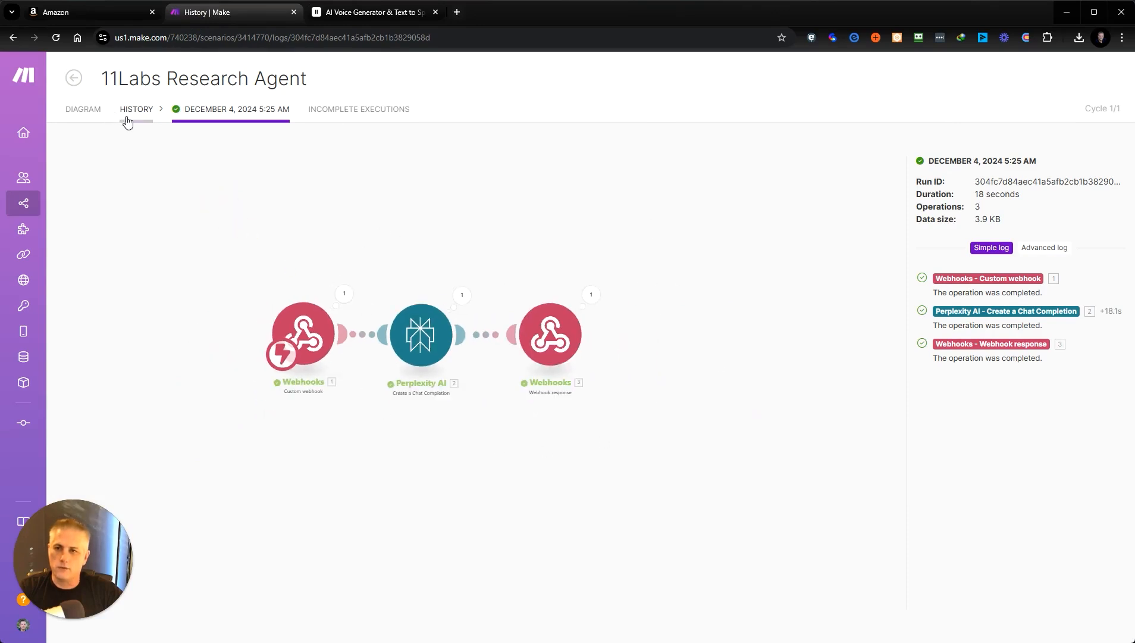
{"action": "left_click_drag", "start_coordinate": [234, 286], "coordinate": [238, 285]}
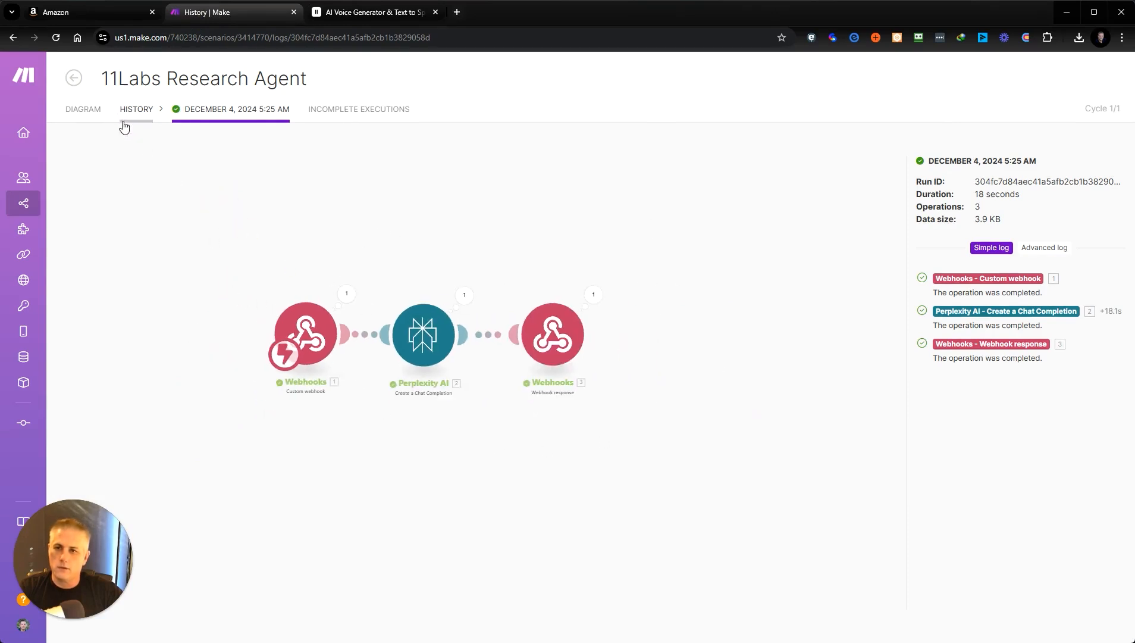
{"action": "left_click", "coordinate": [83, 109]}
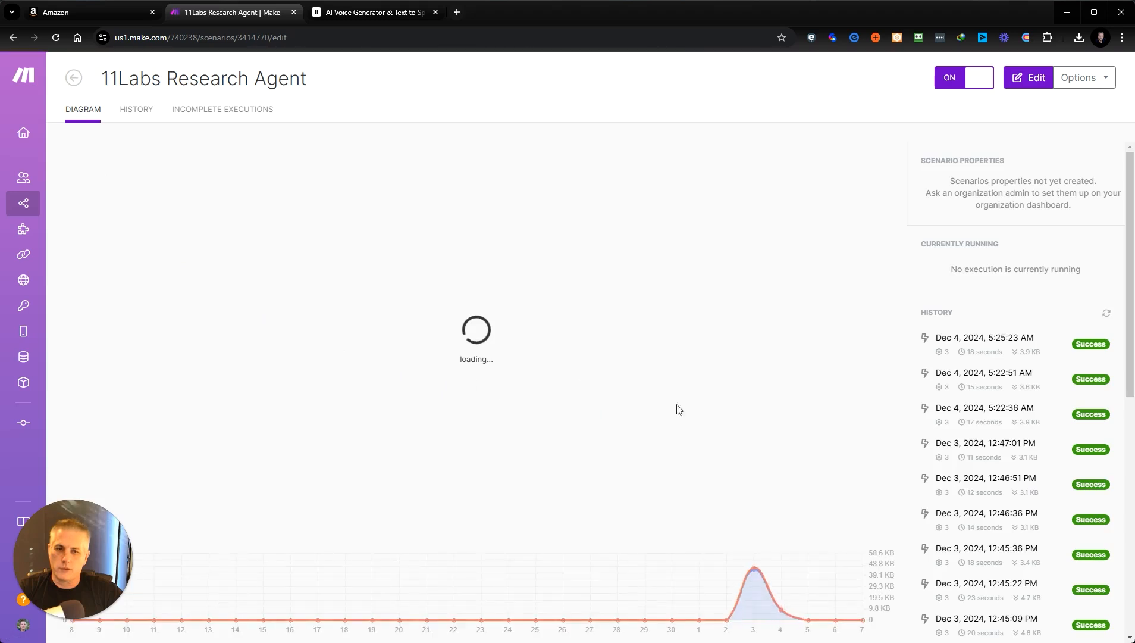
- Return to ElevenLabs and make a test call to the research assistant, checking its scenario run in Make before ending the call
{"action": "left_click", "coordinate": [346, 10]}
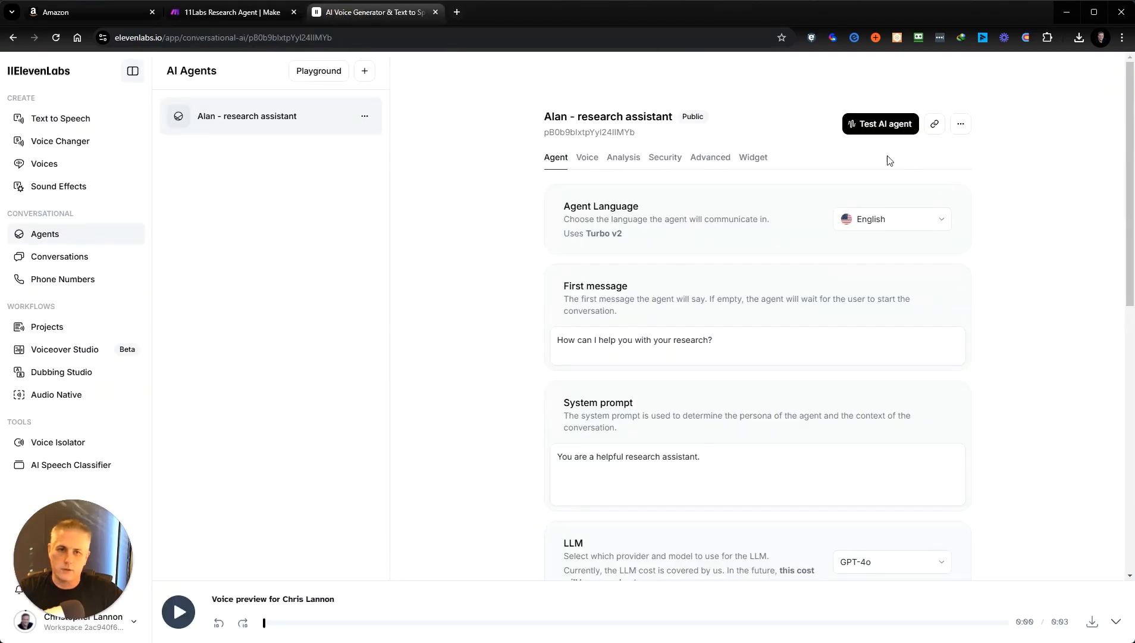
{"action": "left_click", "coordinate": [881, 122]}
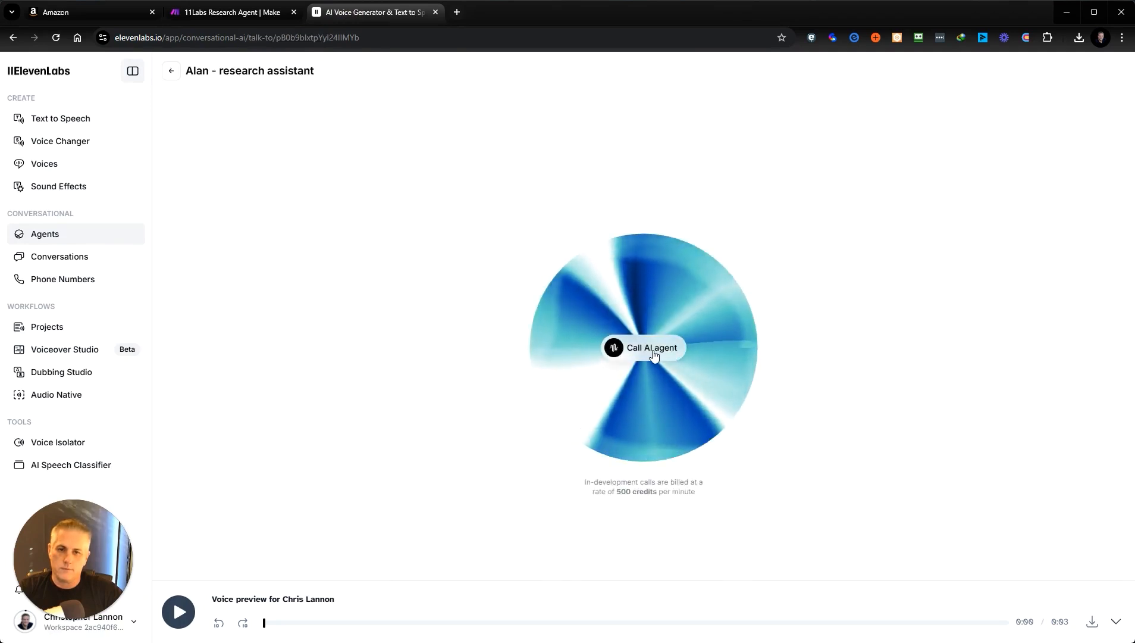
{"action": "left_click", "coordinate": [655, 355]}
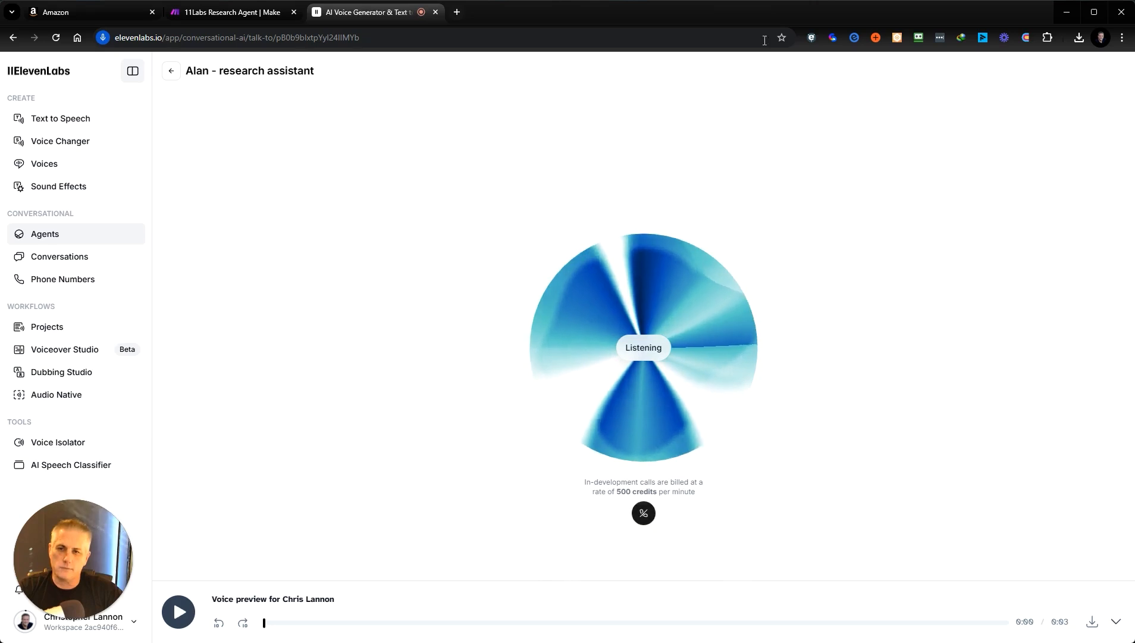
{"action": "left_click", "coordinate": [232, 12]}
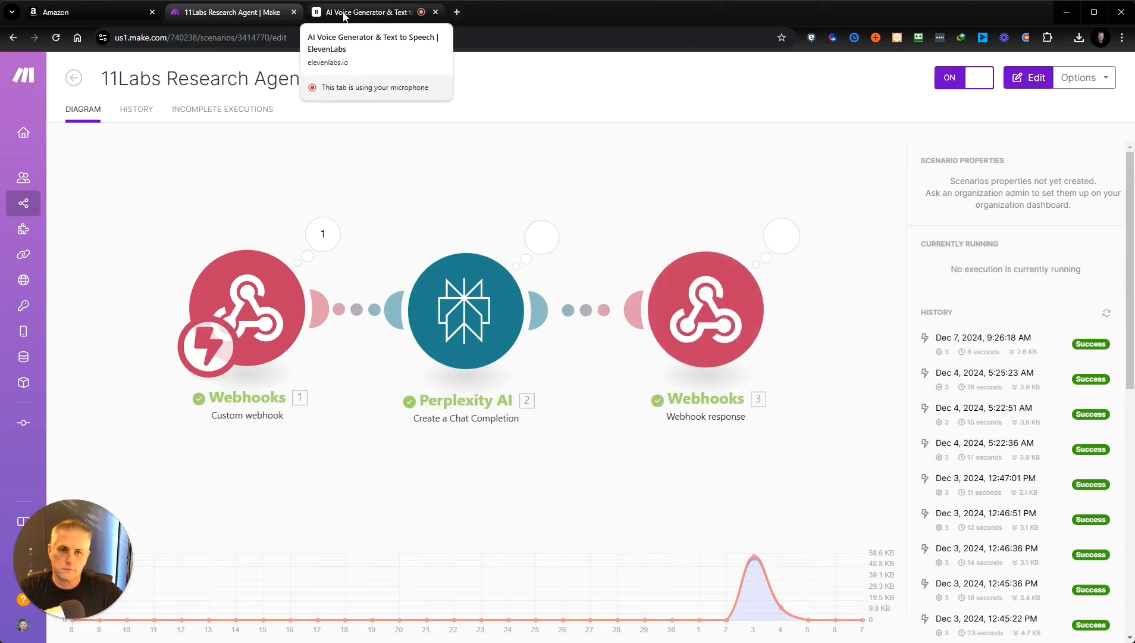
{"action": "left_click", "coordinate": [344, 13]}
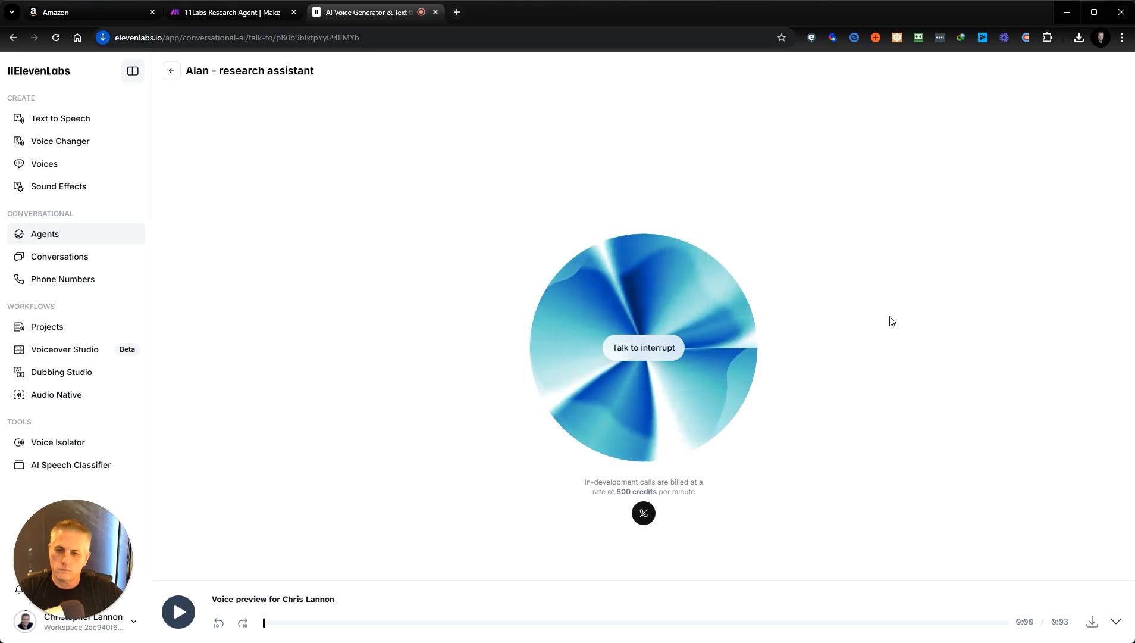
{"action": "left_click", "coordinate": [645, 515]}
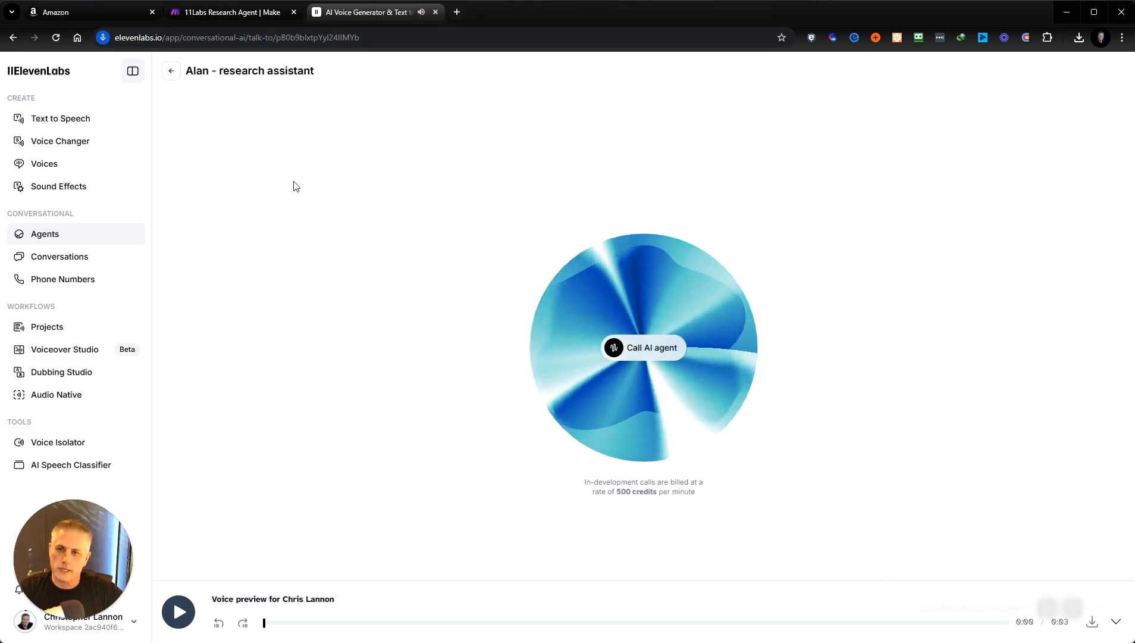
- Raise the agent's voice stability to about 70% of its range, lower similarity to 0.40, and save the changes
{"action": "left_click", "coordinate": [173, 73]}
{"action": "left_click", "coordinate": [583, 164]}
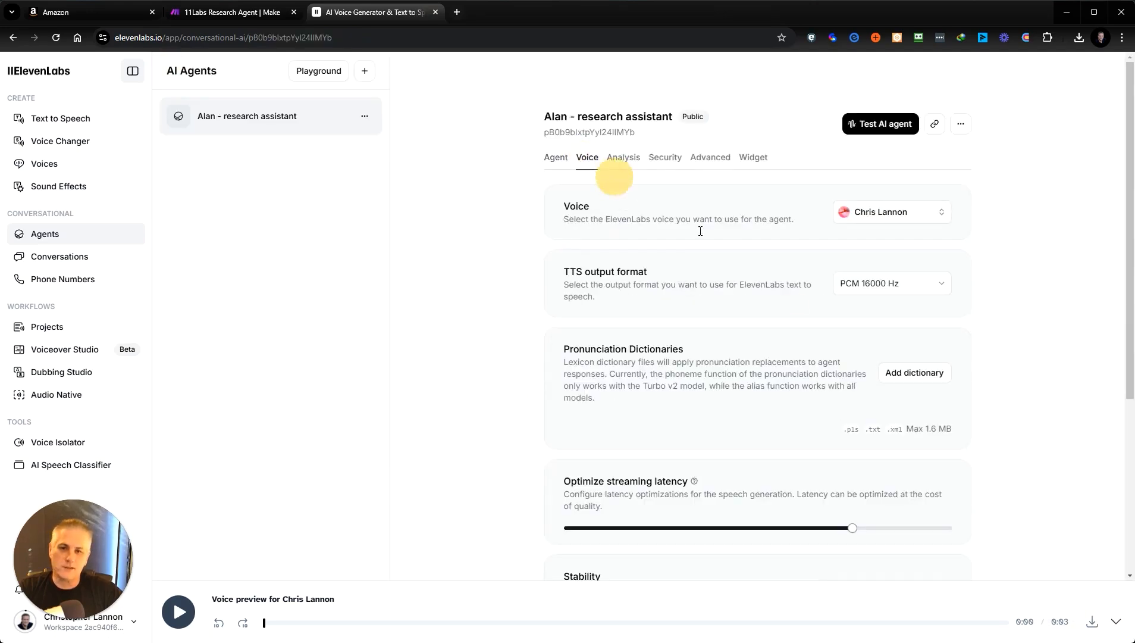
{"action": "scroll", "coordinate": [846, 442], "scroll_direction": "down", "scroll_amount": 4}
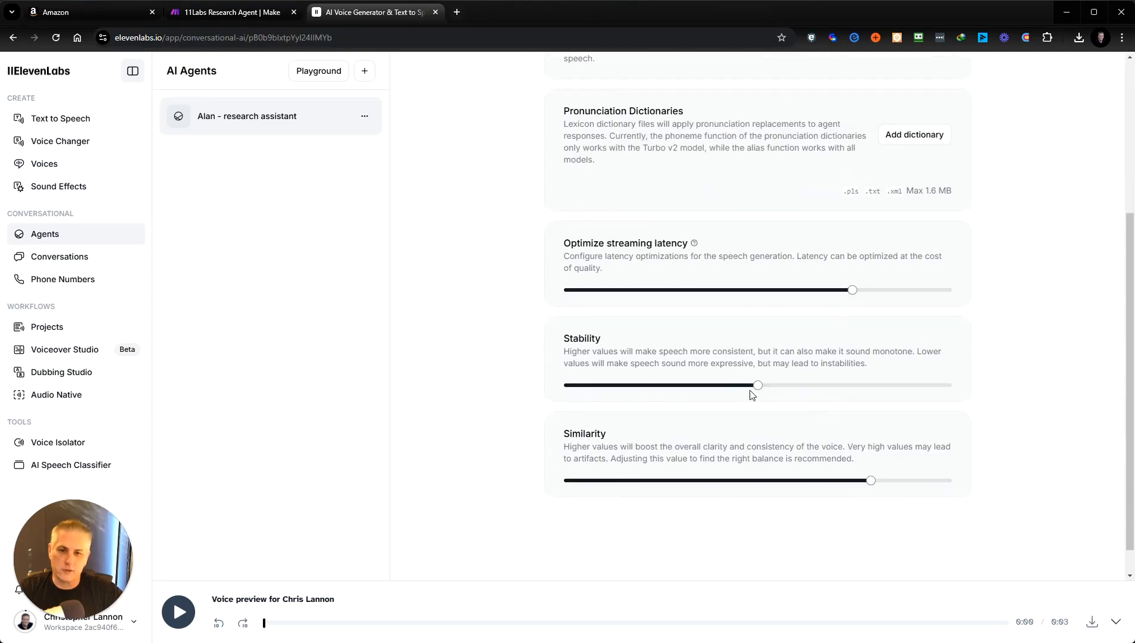
{"action": "mouse_move", "coordinate": [759, 388]}
{"action": "left_click_drag", "start_coordinate": [759, 388], "coordinate": [830, 396]}
{"action": "left_click_drag", "start_coordinate": [871, 480], "coordinate": [731, 482]}
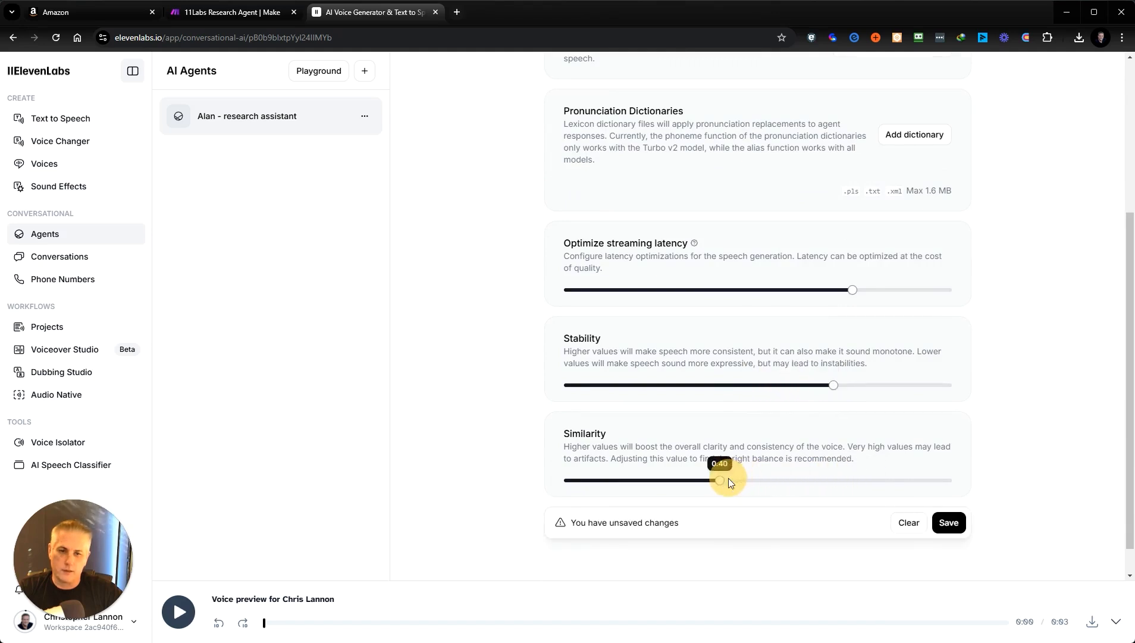
{"action": "left_click", "coordinate": [949, 523]}
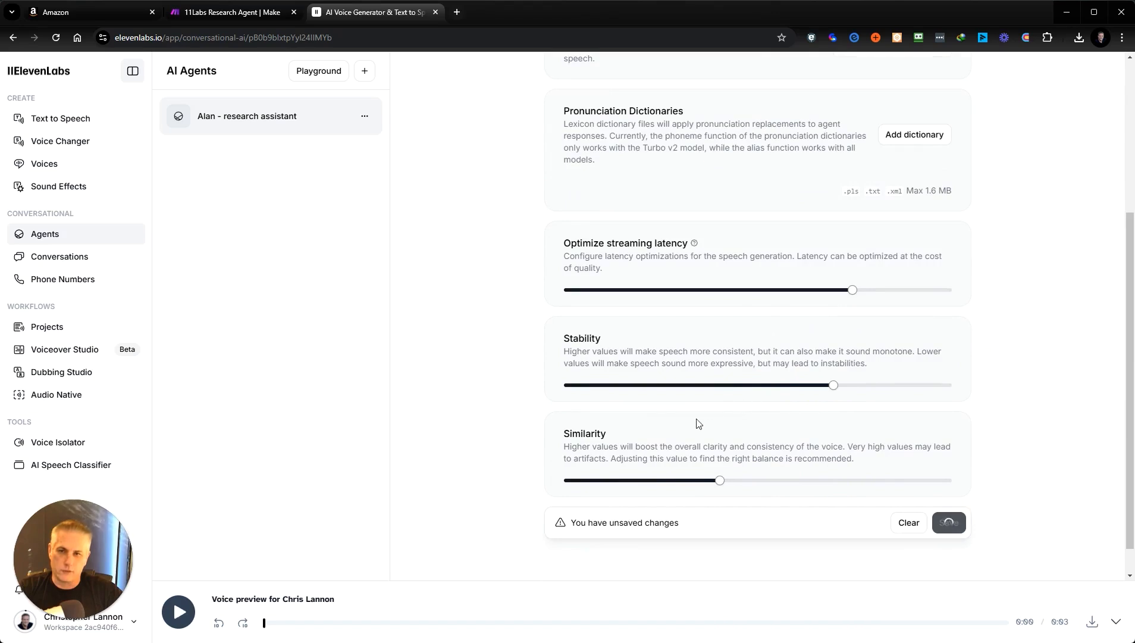
{"action": "scroll", "coordinate": [682, 428], "scroll_direction": "up", "scroll_amount": 4}
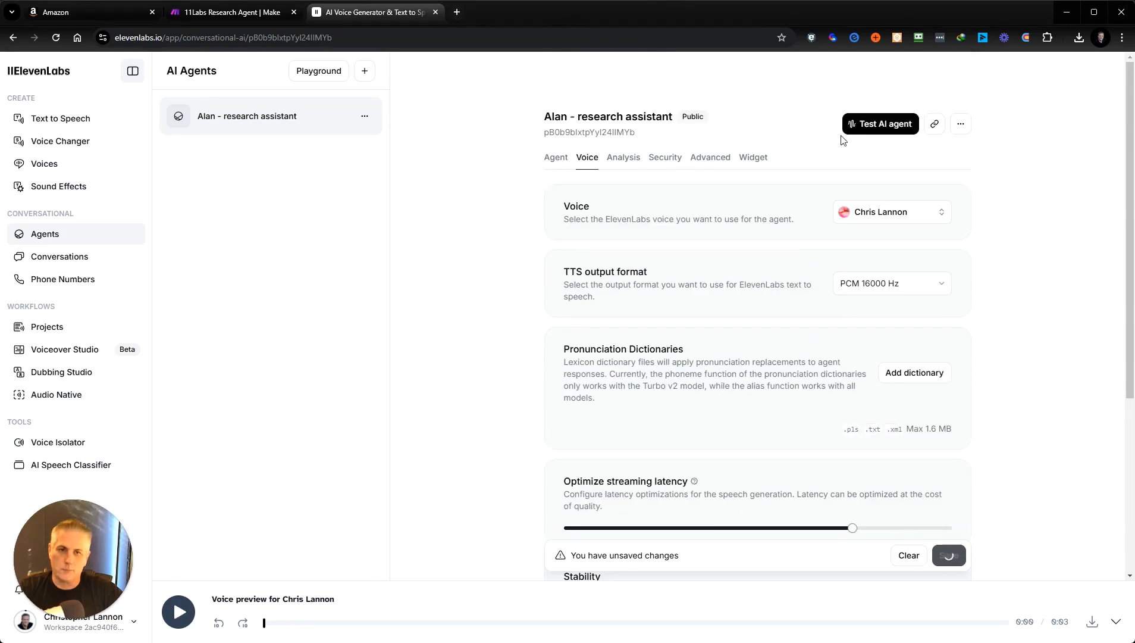
- Call the agent again to test the adjusted voice, monitor the scenario's executions in Make, and end the call
{"action": "left_click", "coordinate": [880, 124]}
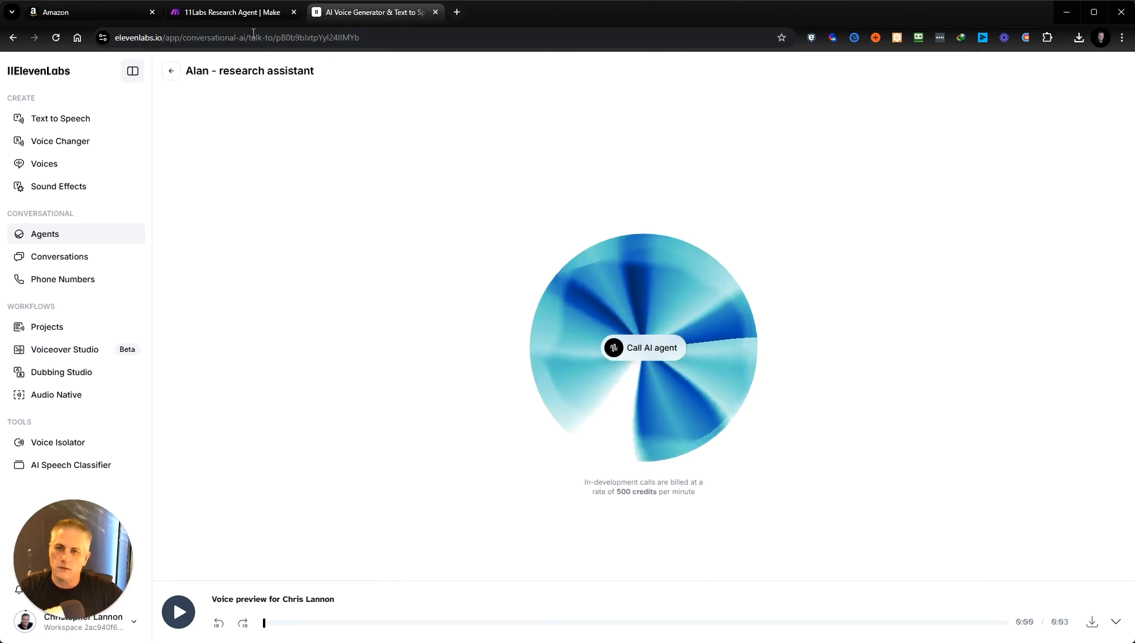
{"action": "left_click", "coordinate": [625, 351]}
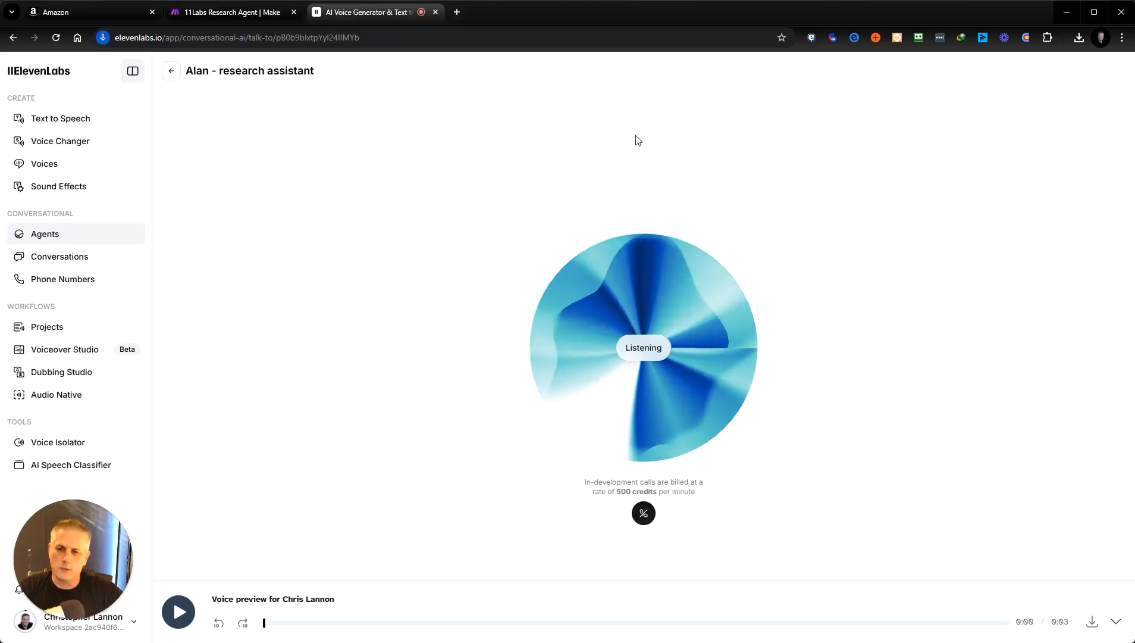
{"action": "left_click", "coordinate": [220, 13]}
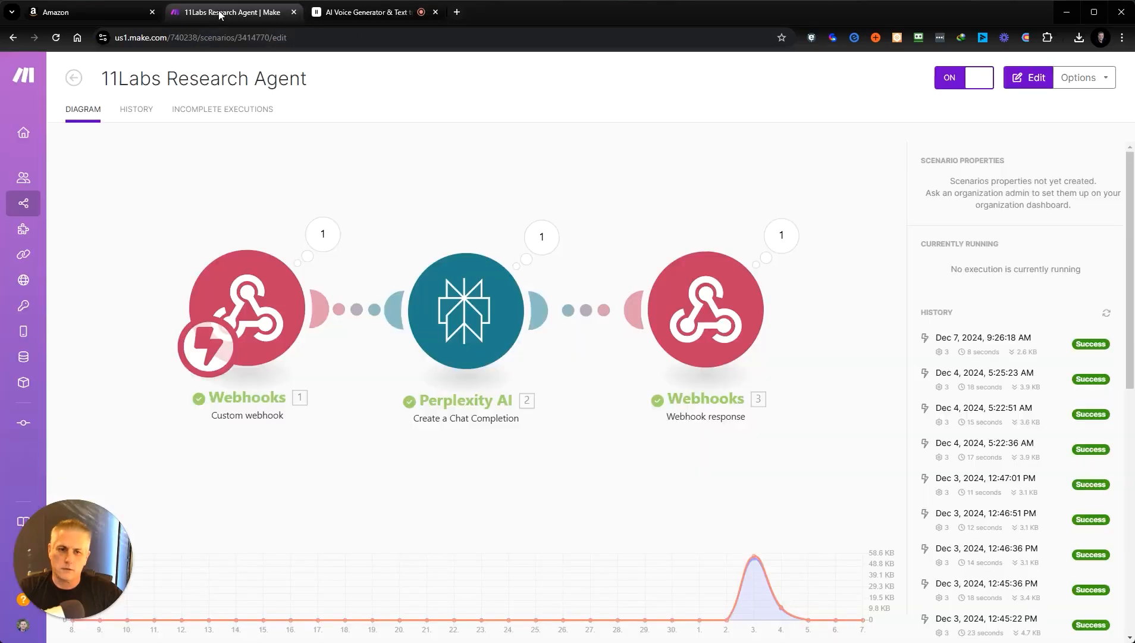
{"action": "left_click", "coordinate": [1007, 345]}
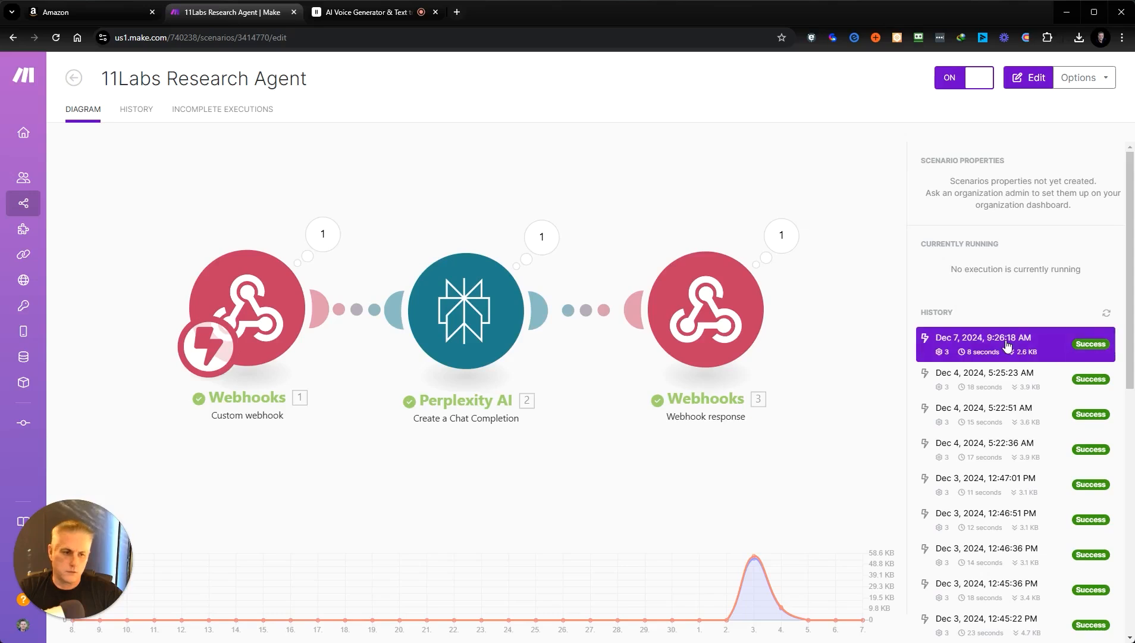
{"action": "left_click", "coordinate": [354, 10]}
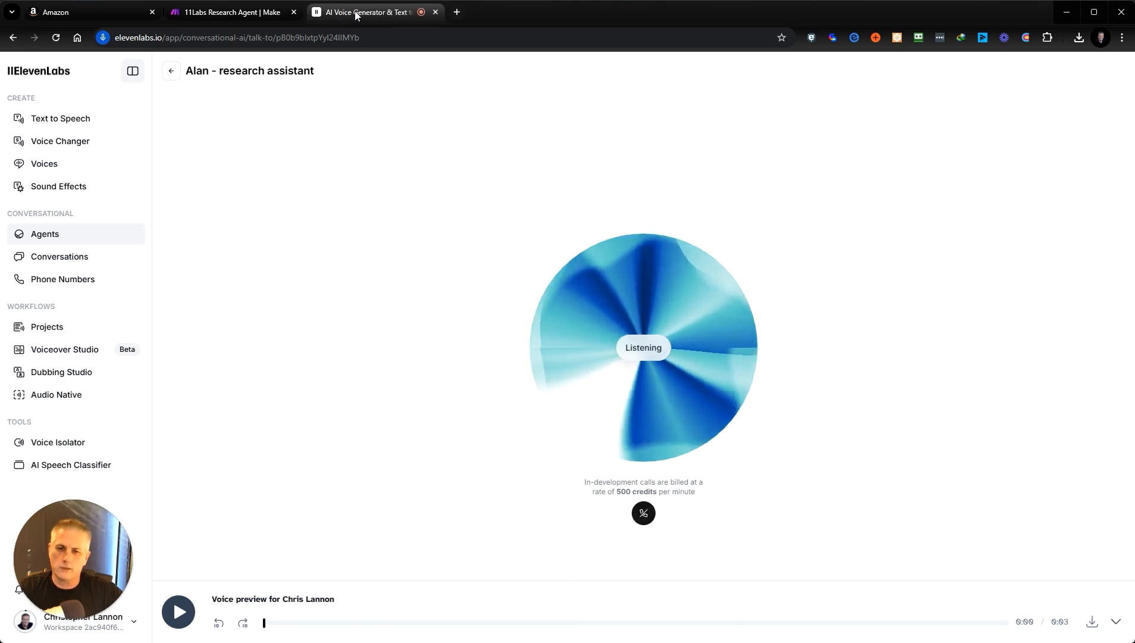
{"action": "left_click", "coordinate": [211, 11]}
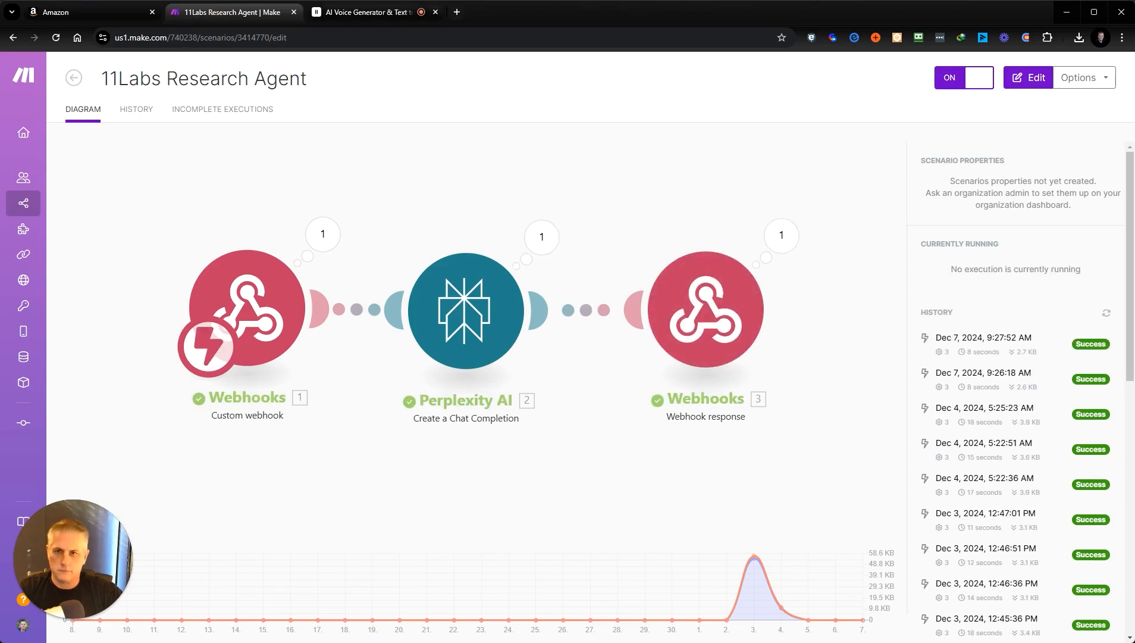
{"action": "left_click", "coordinate": [372, 13]}
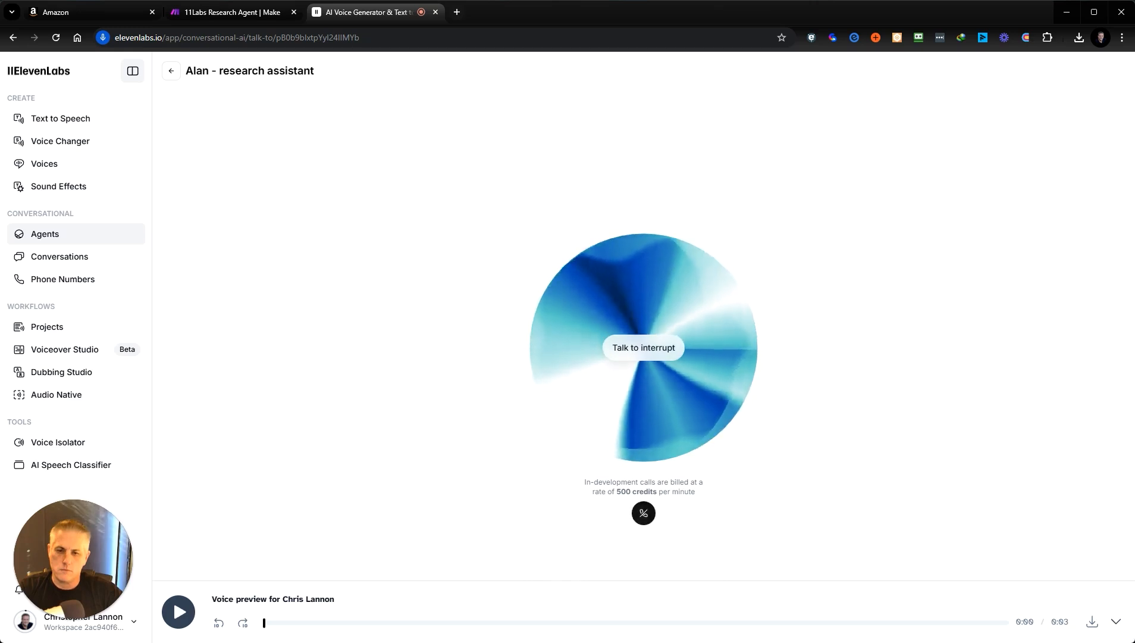
{"action": "left_click", "coordinate": [644, 513]}
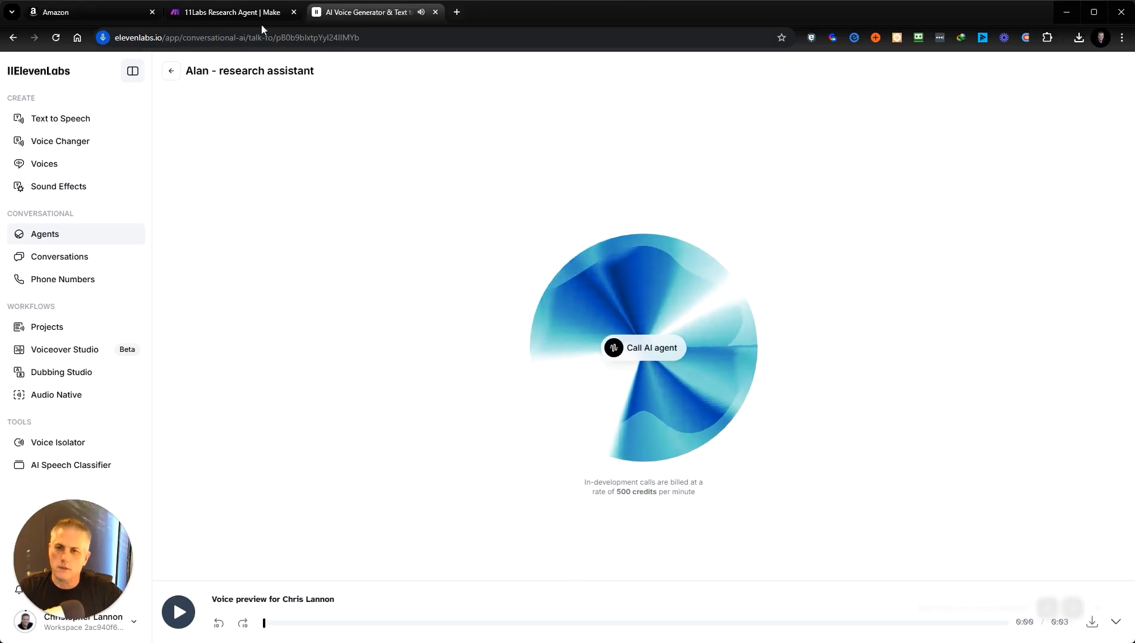
- Lower the agent's voice similarity and stability to about 30% of their ranges and save the changes
{"action": "left_click", "coordinate": [171, 71]}
{"action": "scroll", "coordinate": [600, 195], "scroll_direction": "down", "scroll_amount": 1}
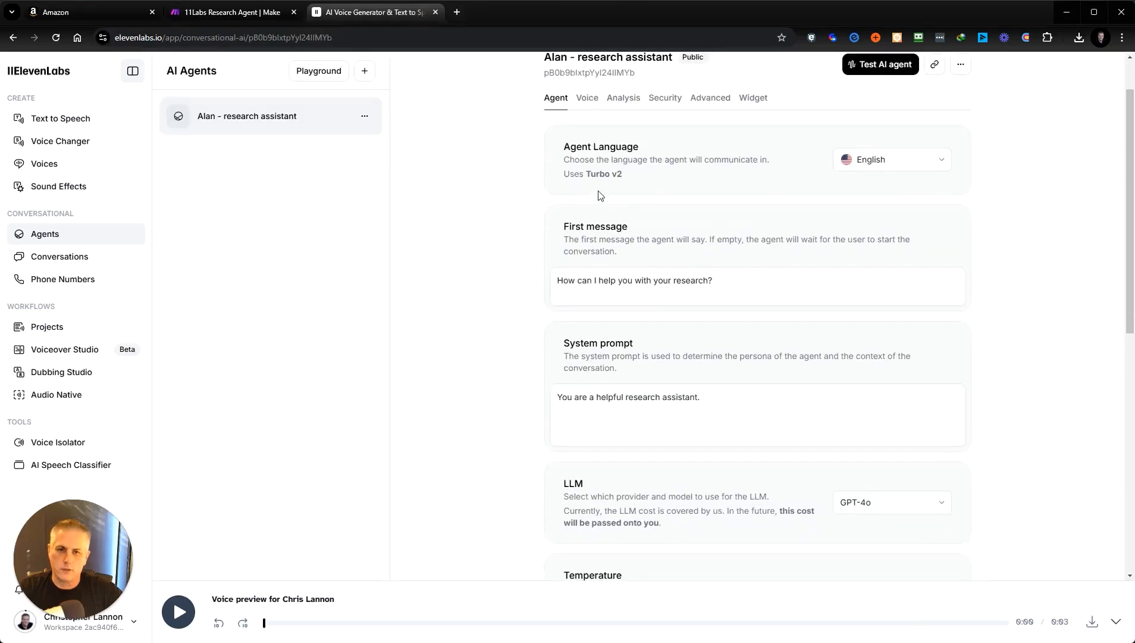
{"action": "left_click", "coordinate": [582, 104]}
{"action": "scroll", "coordinate": [850, 415], "scroll_direction": "down", "scroll_amount": 3}
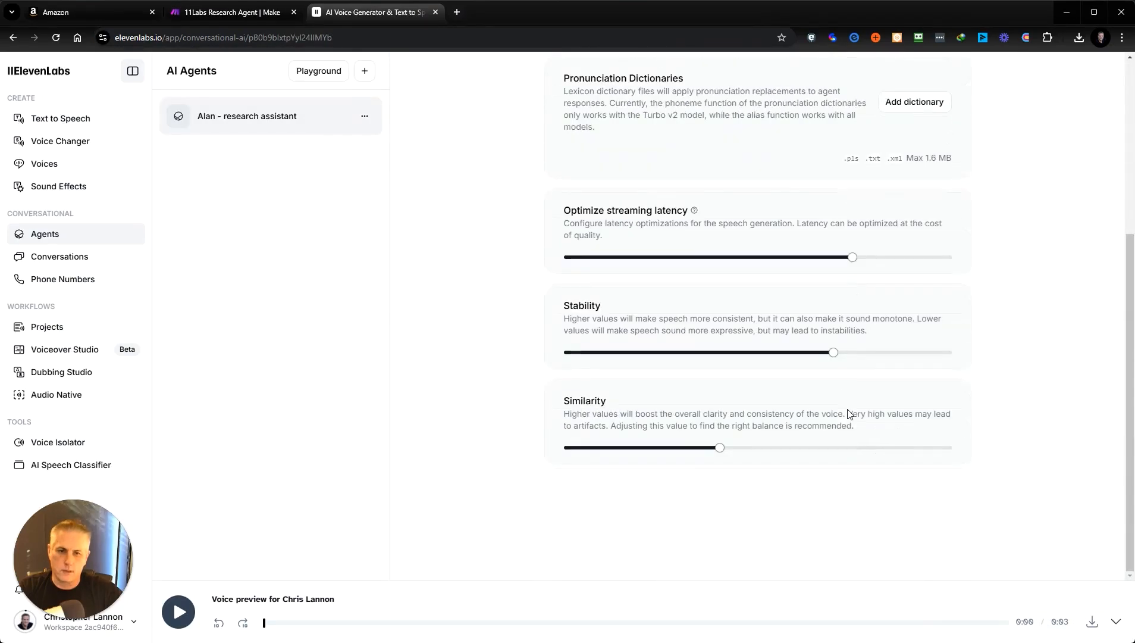
{"action": "mouse_move", "coordinate": [721, 450]}
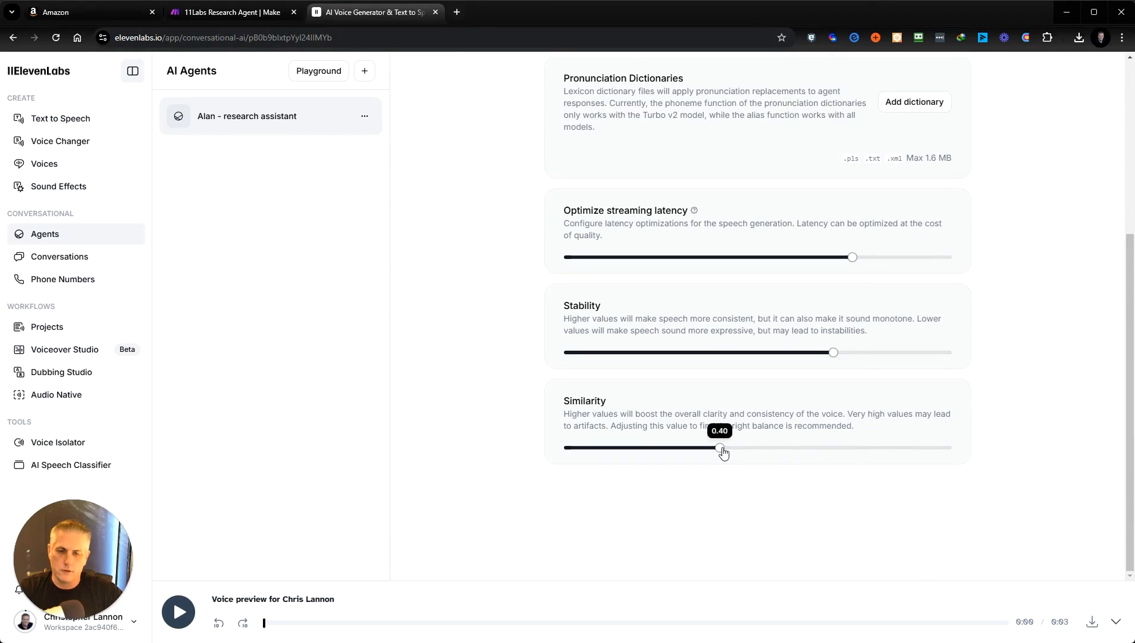
{"action": "left_click_drag", "start_coordinate": [721, 451], "coordinate": [683, 454]}
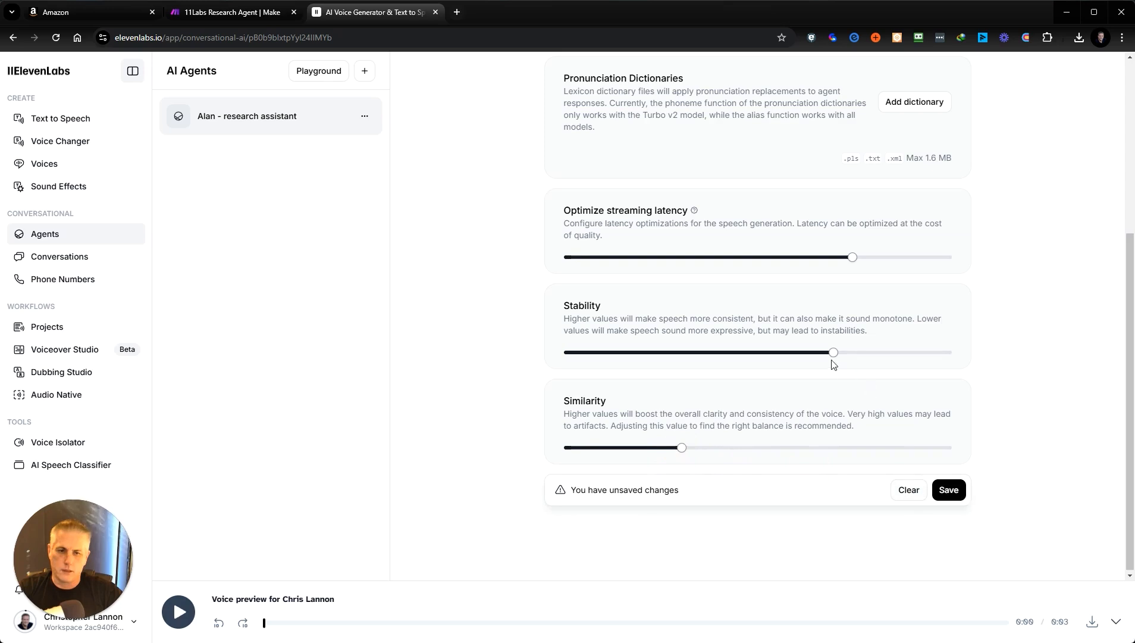
{"action": "left_click_drag", "start_coordinate": [833, 359], "coordinate": [682, 370]}
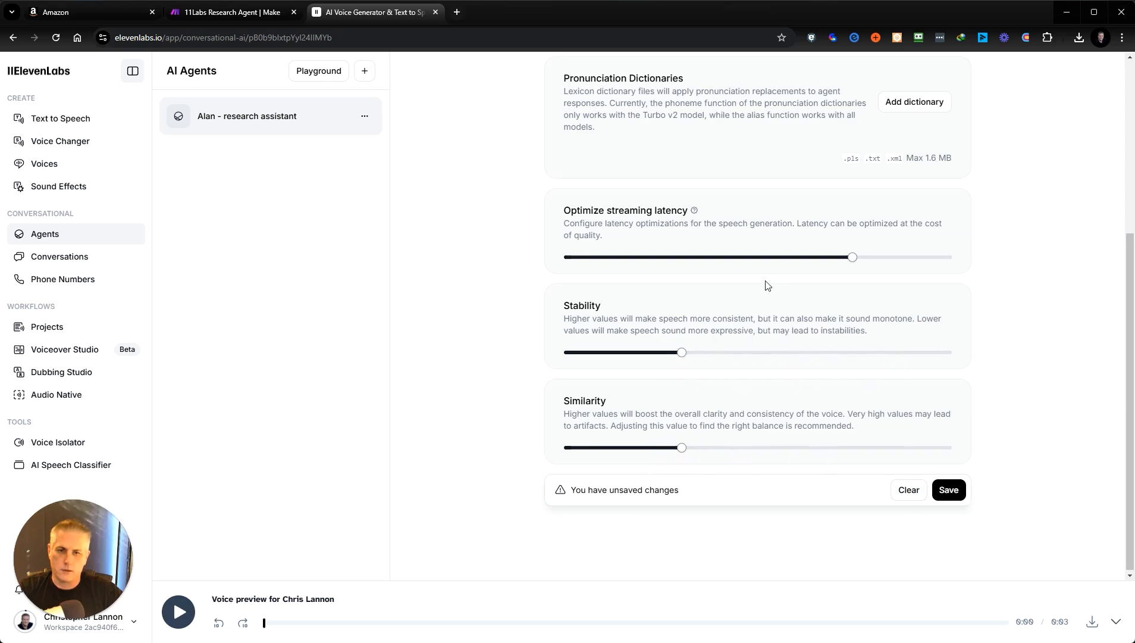
{"action": "left_click", "coordinate": [959, 488]}
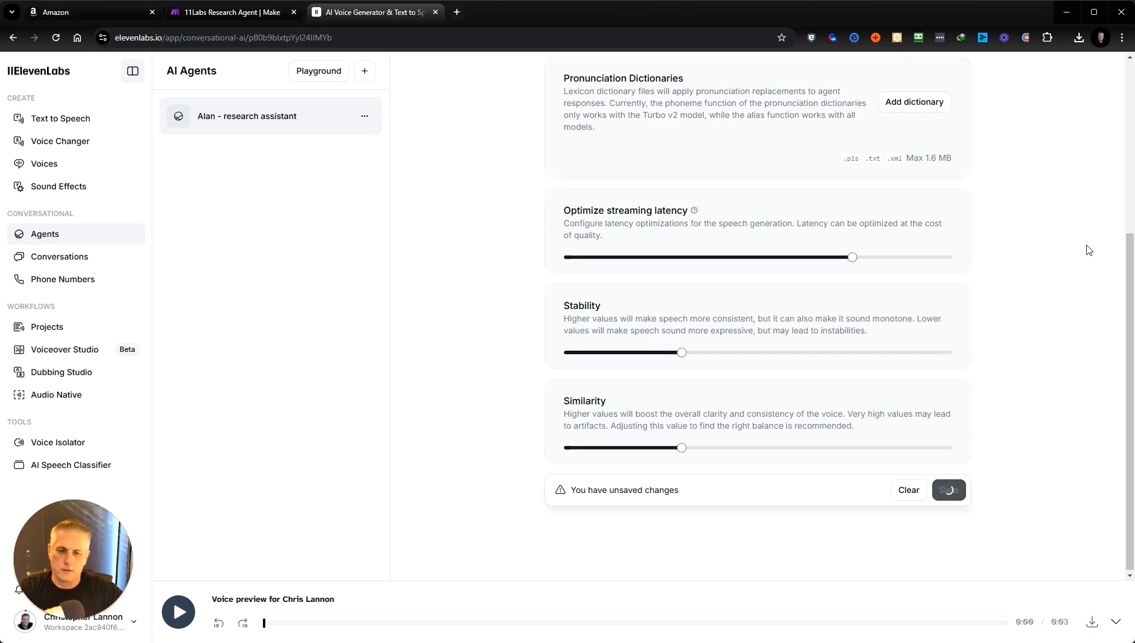
- Make another test call to the research assistant, monitoring the scenario's executions in Make during the call, and end the call
{"action": "left_click", "coordinate": [874, 124]}
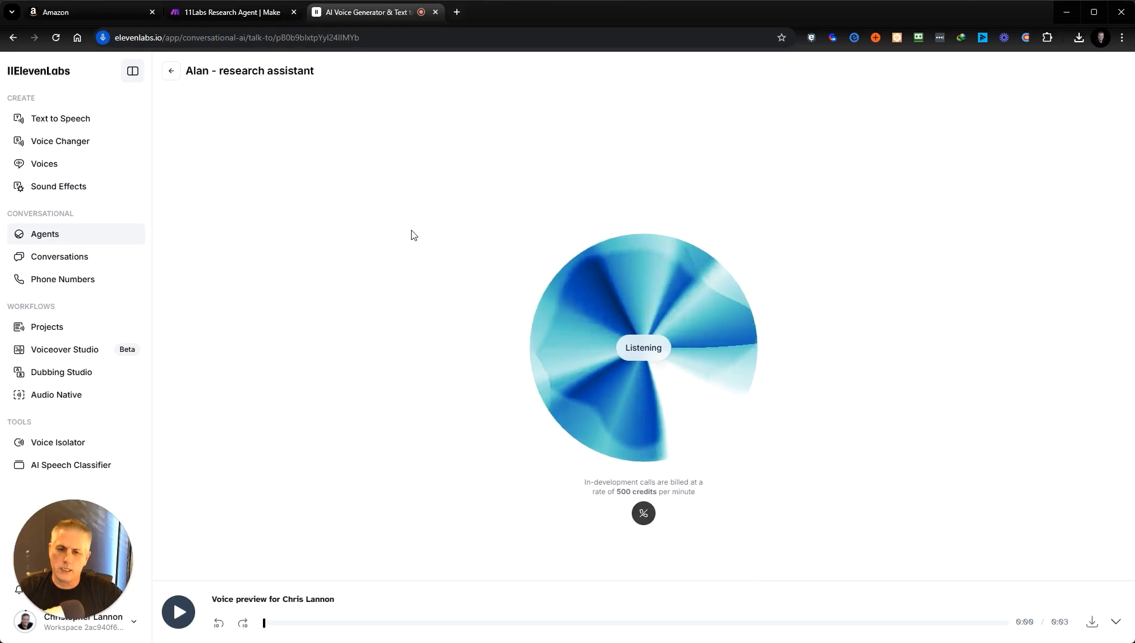
{"action": "left_click", "coordinate": [232, 16]}
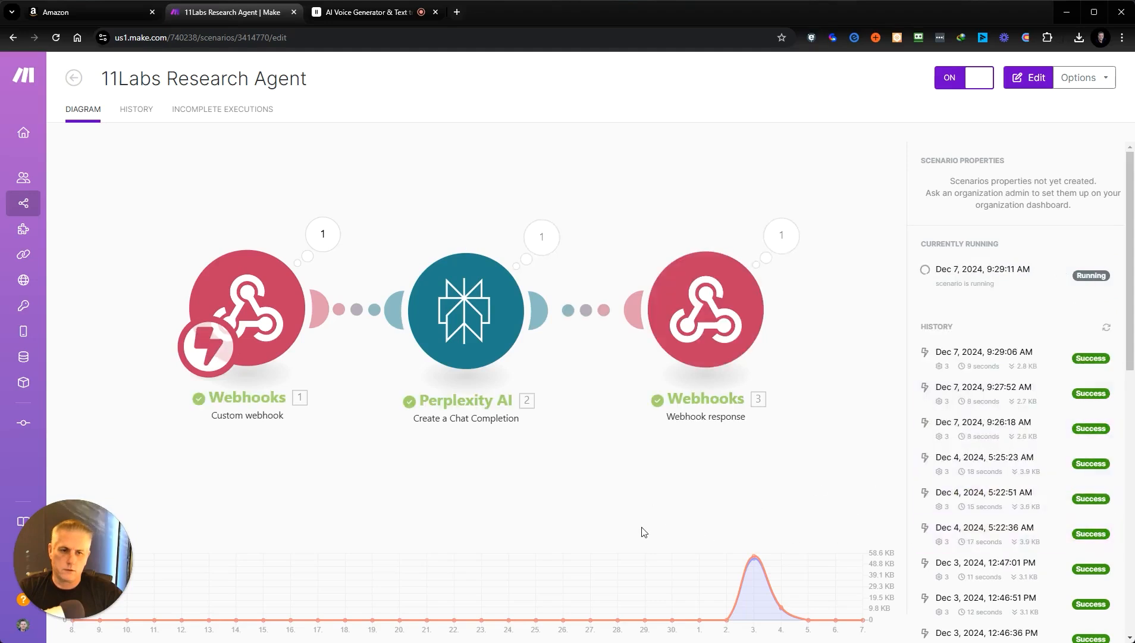
{"action": "left_click", "coordinate": [359, 10]}
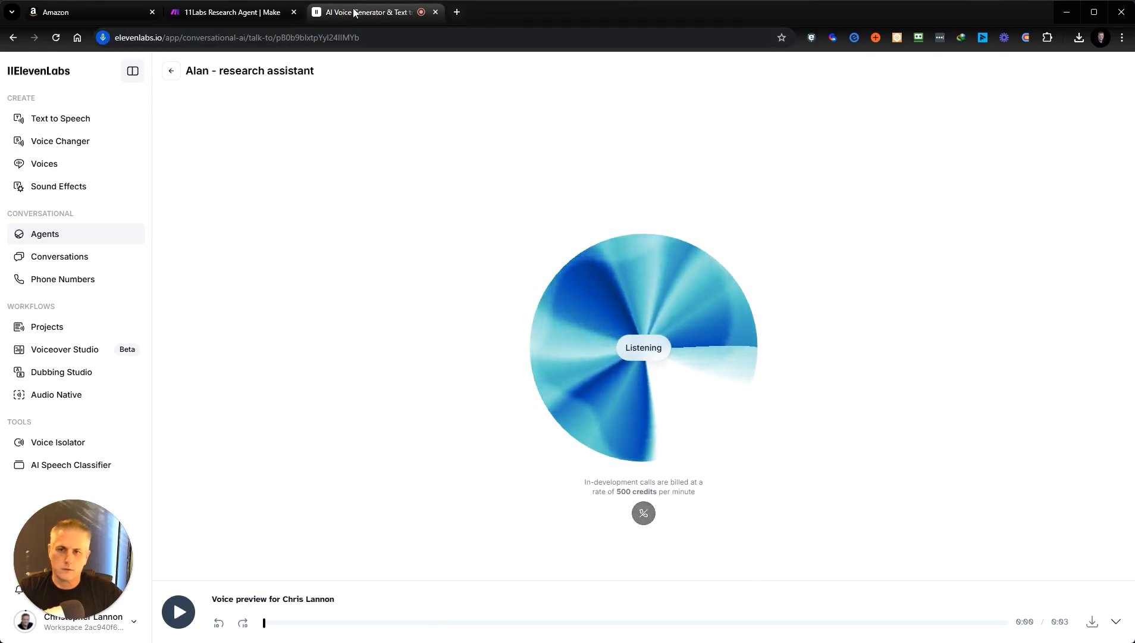
{"action": "left_click", "coordinate": [215, 12]}
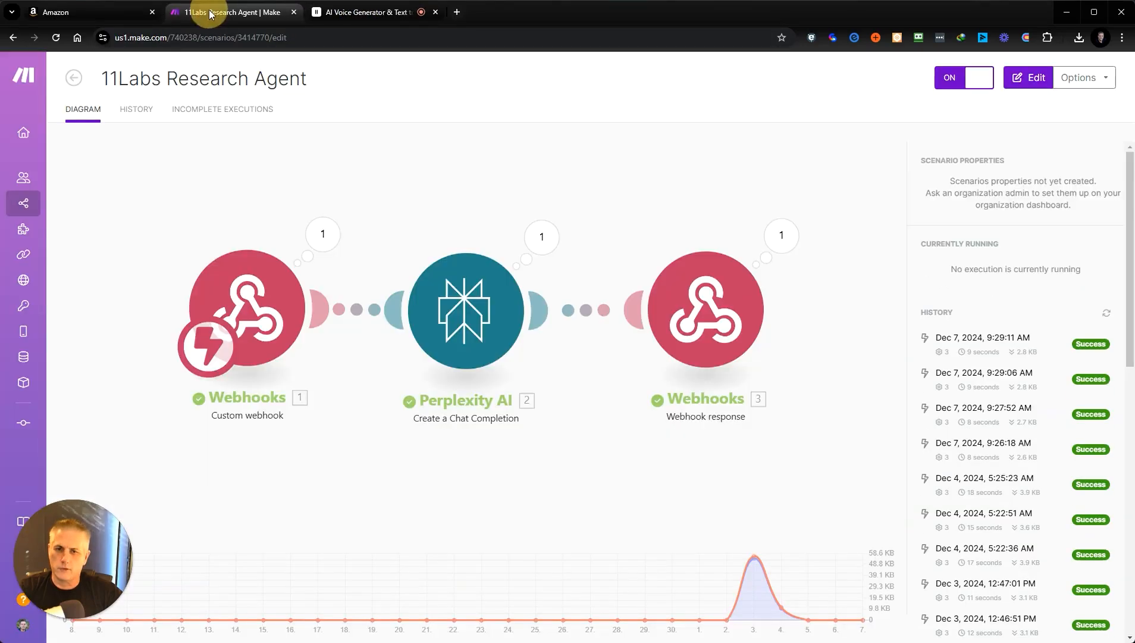
{"action": "left_click", "coordinate": [339, 13]}
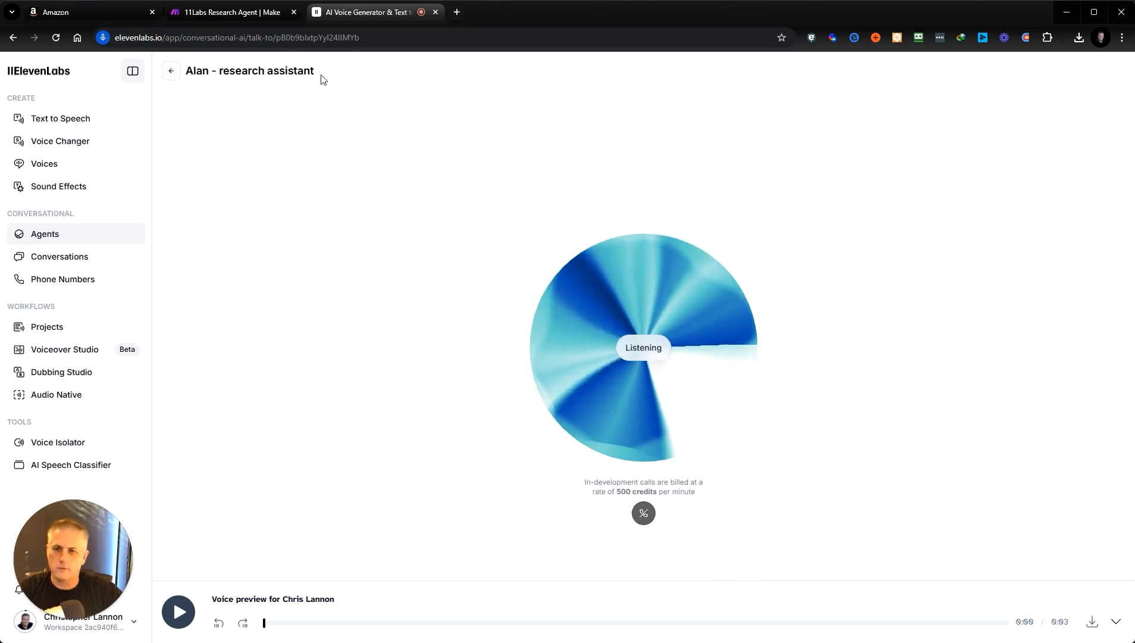
{"action": "left_click", "coordinate": [208, 11]}
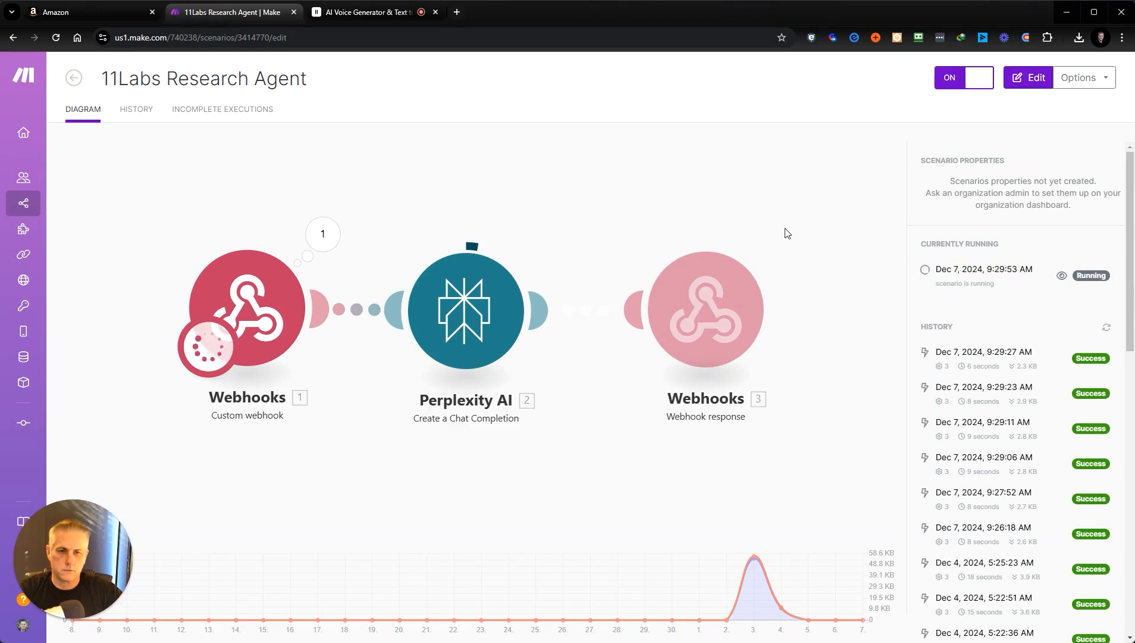
{"action": "left_click", "coordinate": [381, 12]}
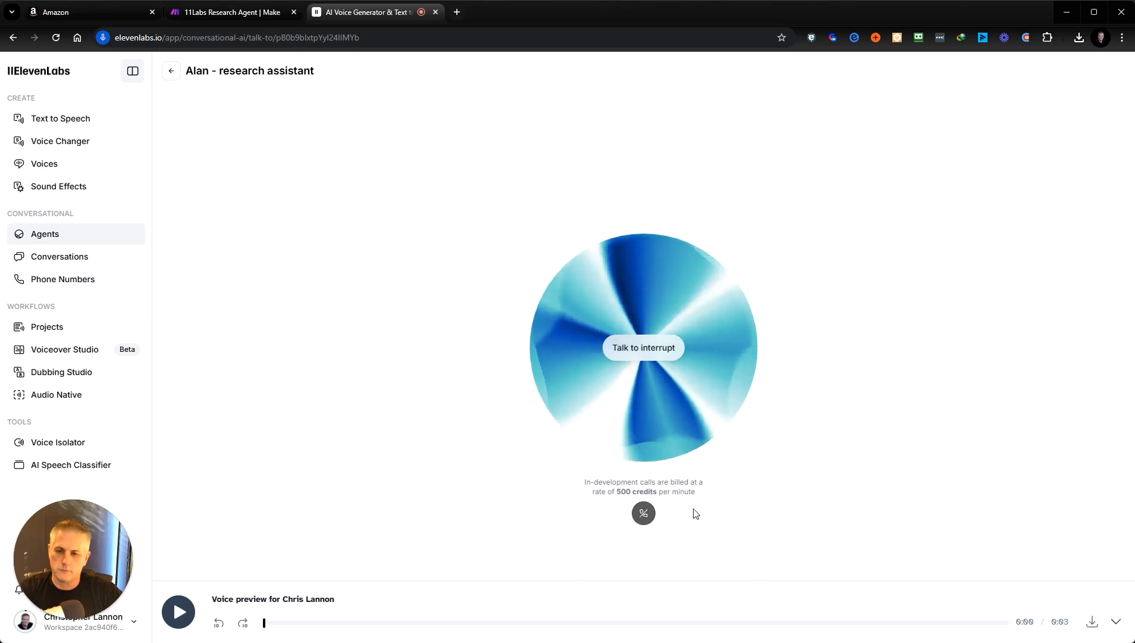
{"action": "left_click", "coordinate": [644, 514]}
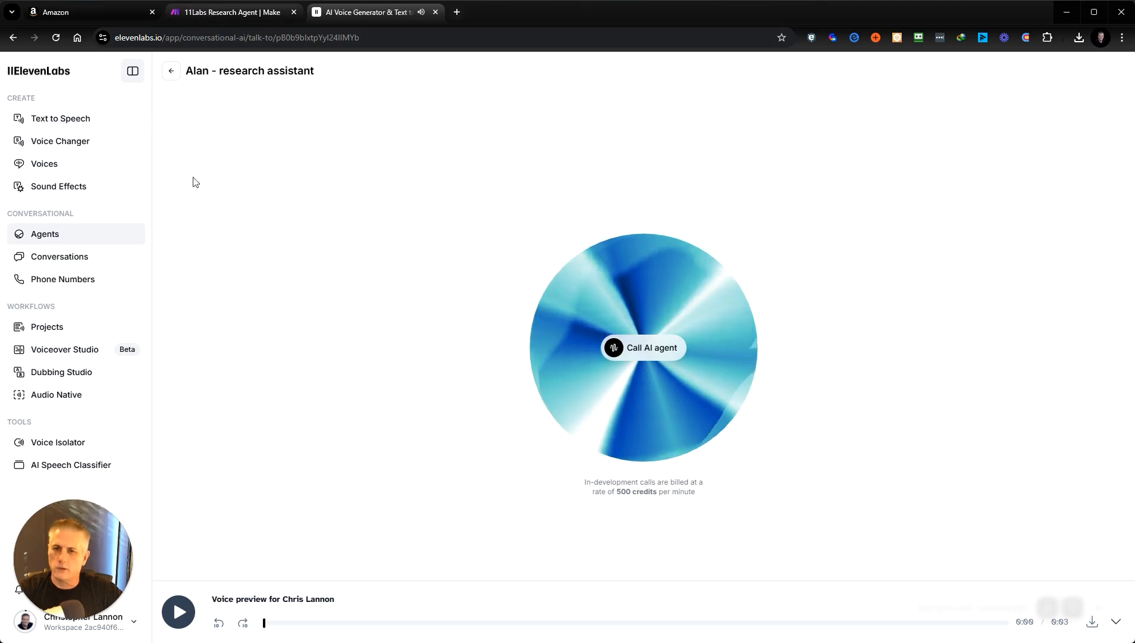
- Review the agent's do-research webhook tool against the Make scenario, checking its URL and the subject query parameter
{"action": "left_click", "coordinate": [208, 12]}
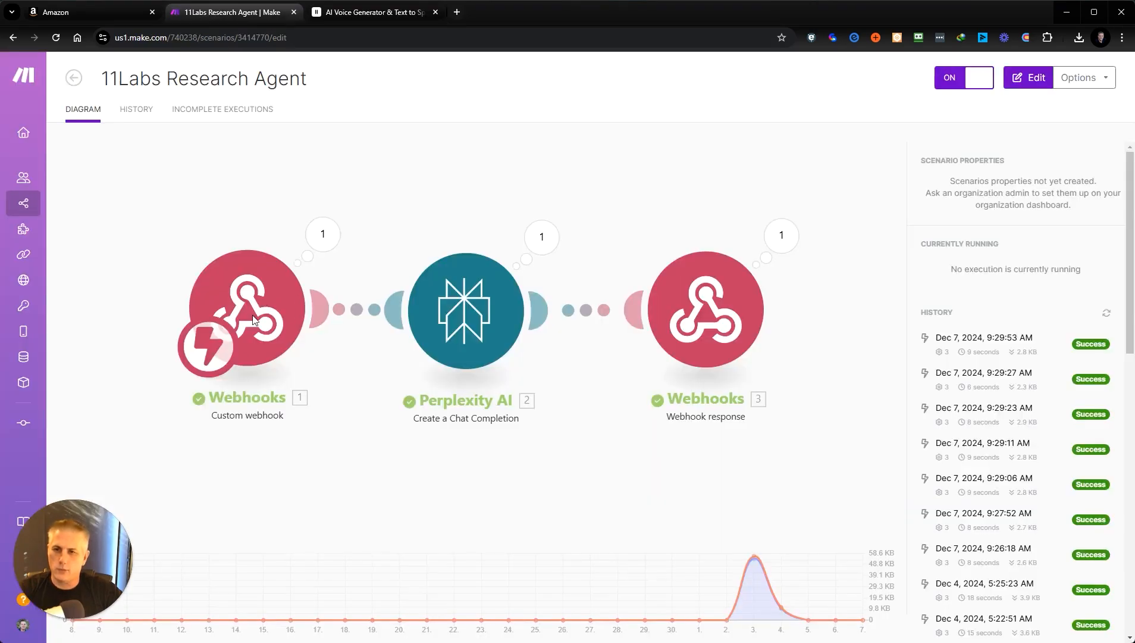
{"action": "left_click", "coordinate": [360, 12]}
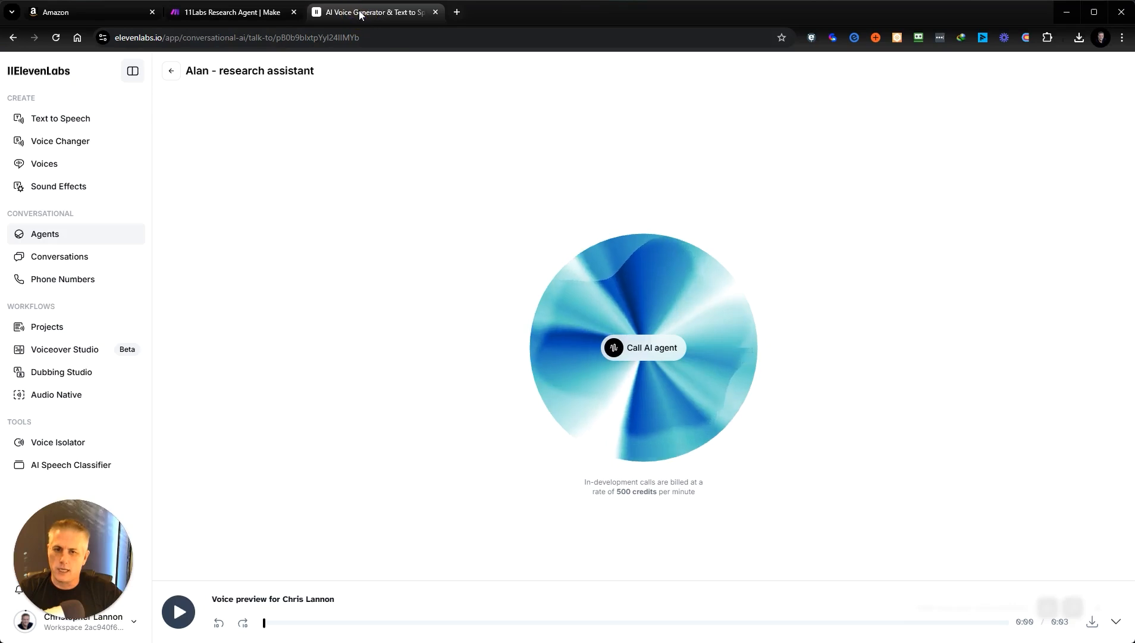
{"action": "left_click", "coordinate": [171, 71]}
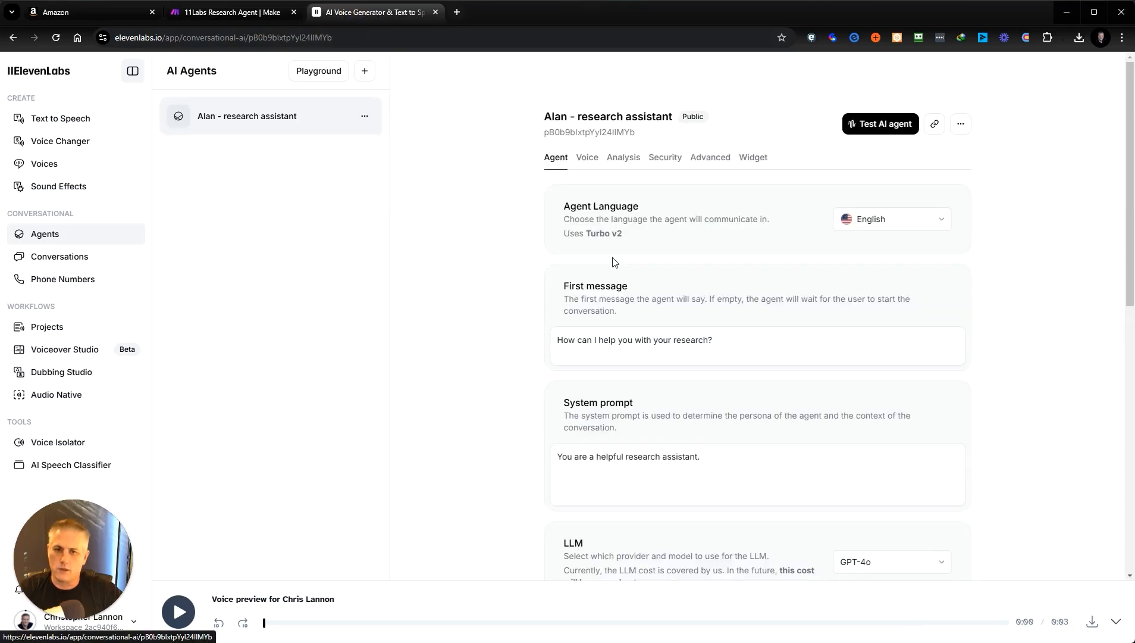
{"action": "scroll", "coordinate": [701, 353], "scroll_direction": "down", "scroll_amount": 9}
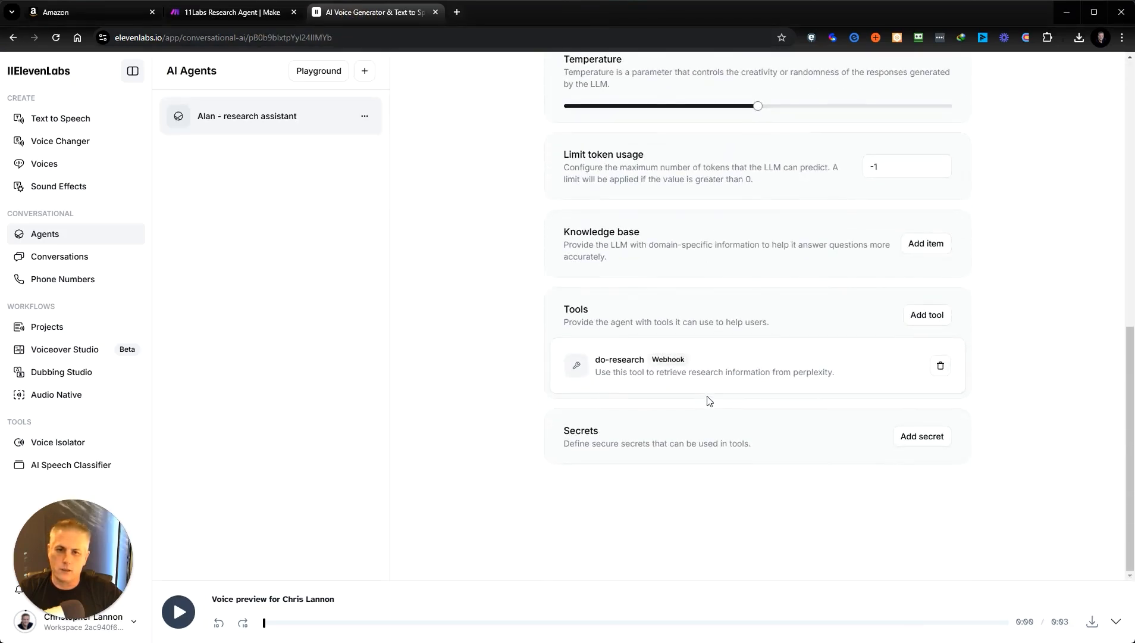
{"action": "left_click", "coordinate": [742, 360]}
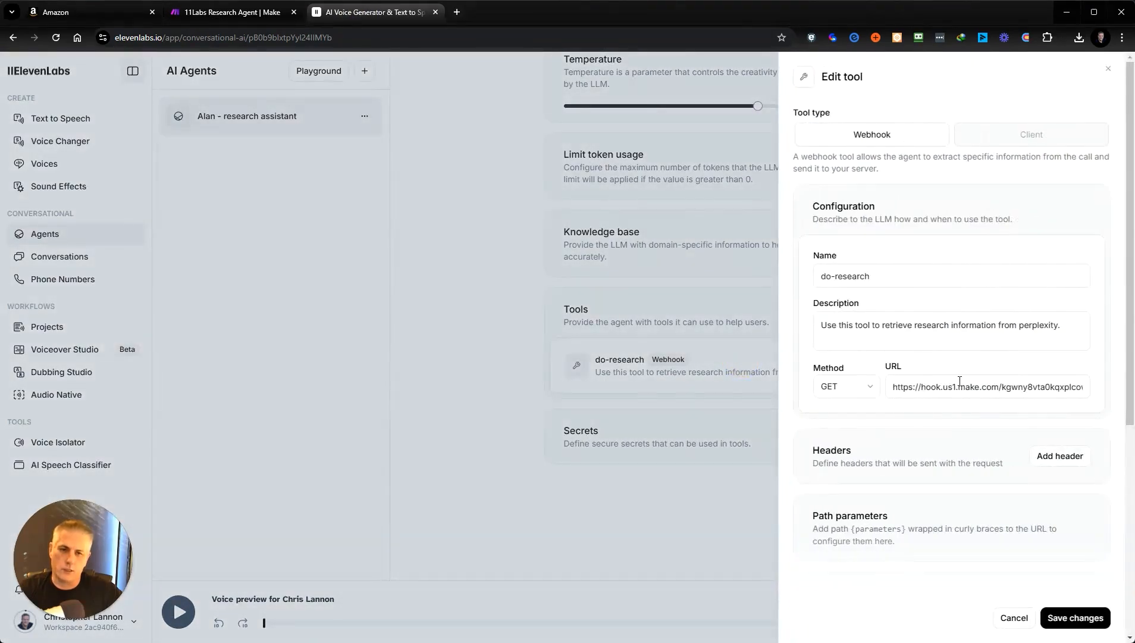
{"action": "key", "text": "Escape"}
{"action": "left_click", "coordinate": [232, 12]}
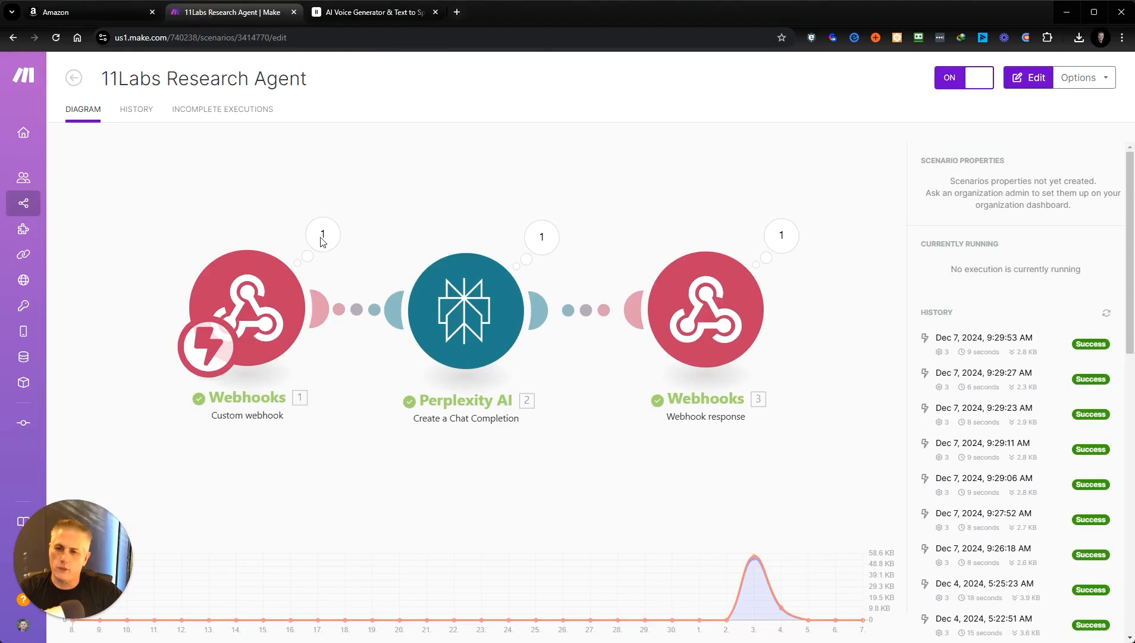
{"action": "left_click", "coordinate": [357, 12]}
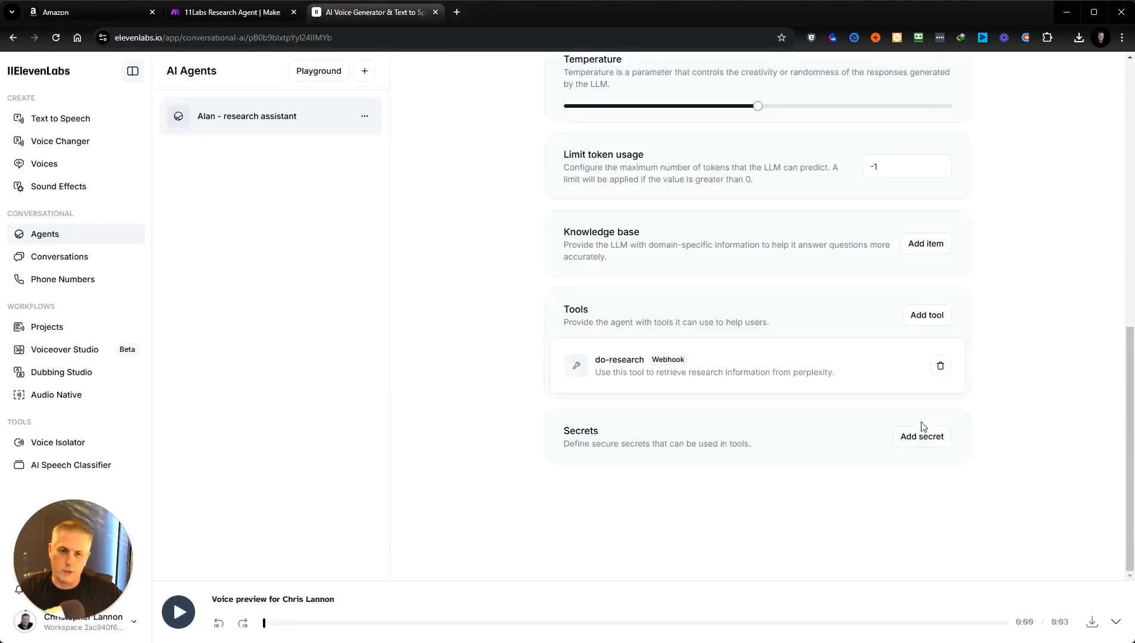
{"action": "left_click", "coordinate": [738, 381]}
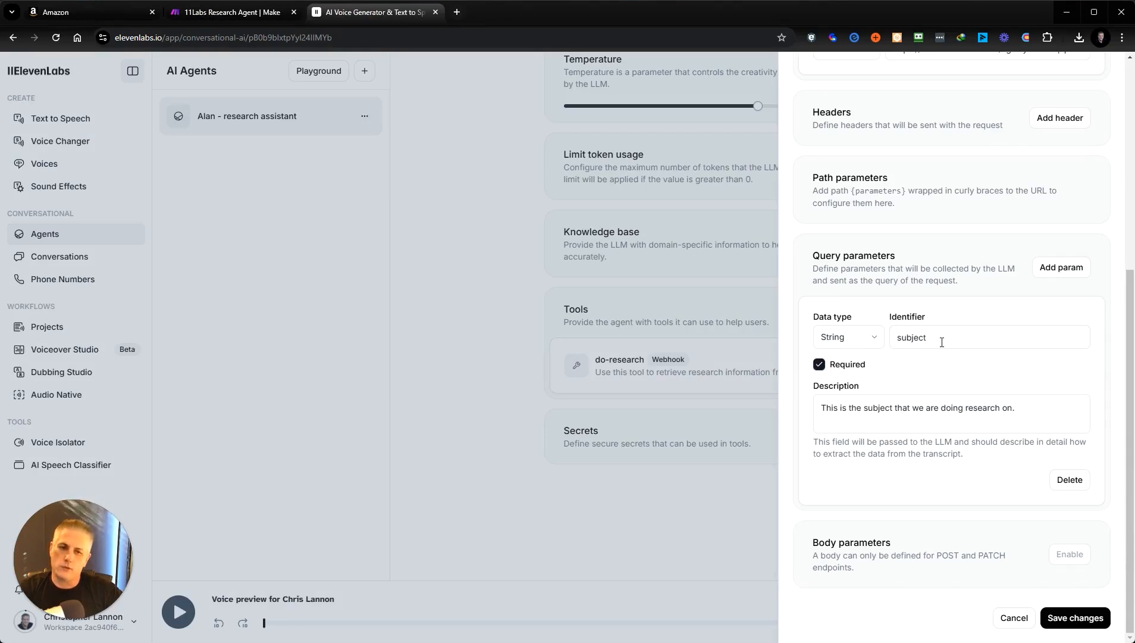
{"action": "double_click", "coordinate": [910, 337]}
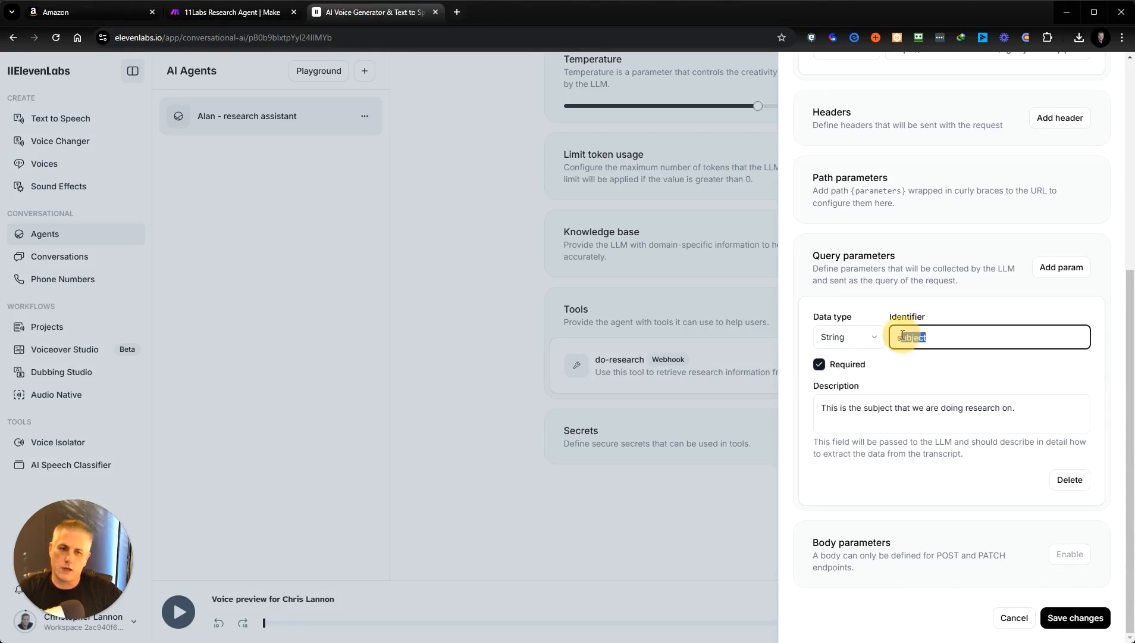
- In Make, inspect the subject received by the custom webhook in the Dec 7, 2024, 9:29:11 AM run
{"action": "left_click", "coordinate": [229, 13]}
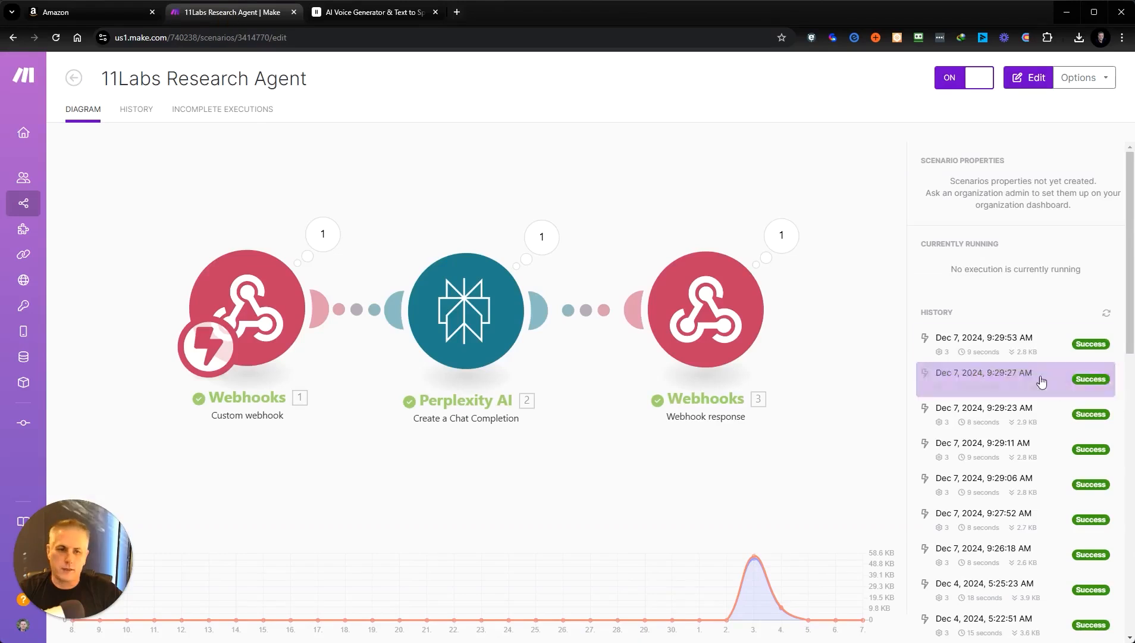
{"action": "left_click", "coordinate": [991, 446]}
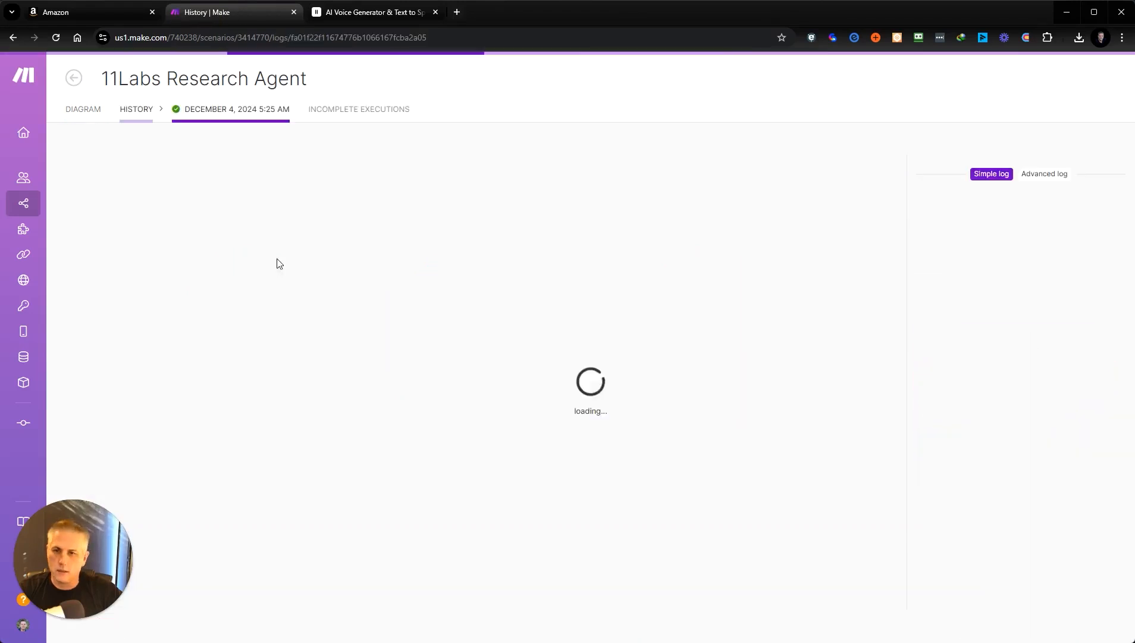
{"action": "left_click", "coordinate": [316, 289]}
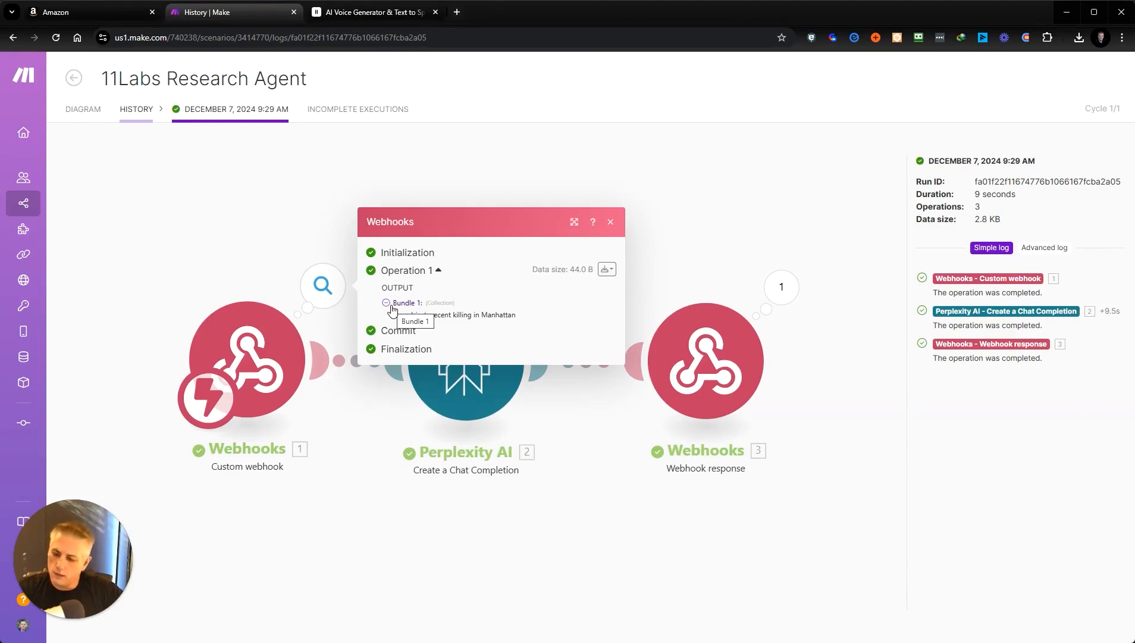
{"action": "key", "text": "ctrl+plus"}
{"action": "key", "text": "ctrl+plus"}
{"action": "key", "text": "ctrl+plus"}
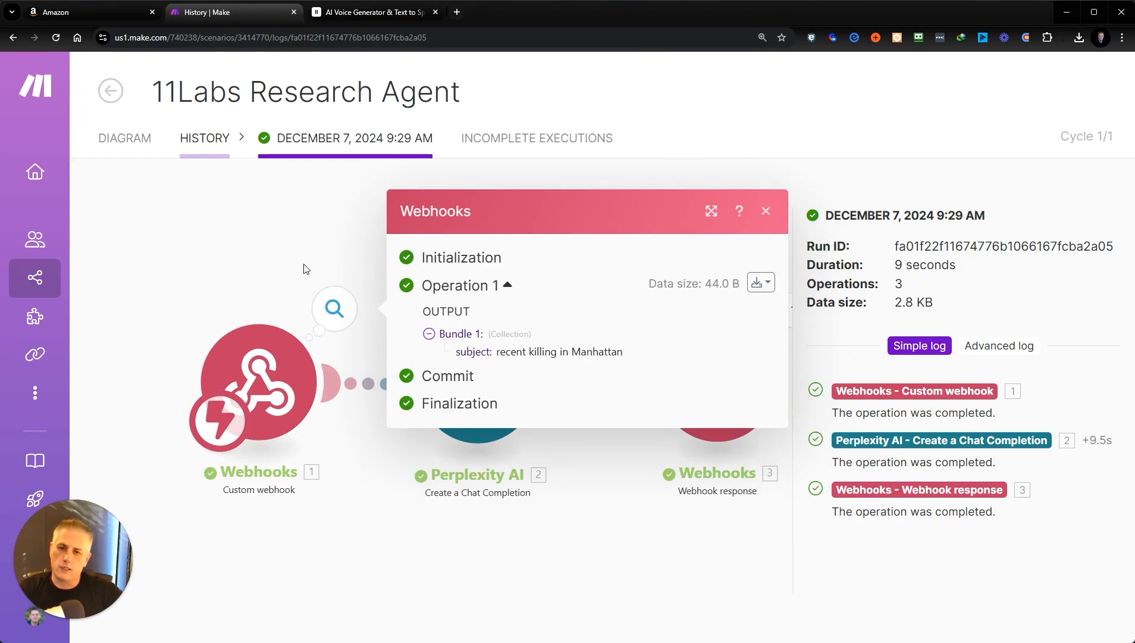
{"action": "left_click", "coordinate": [266, 256]}
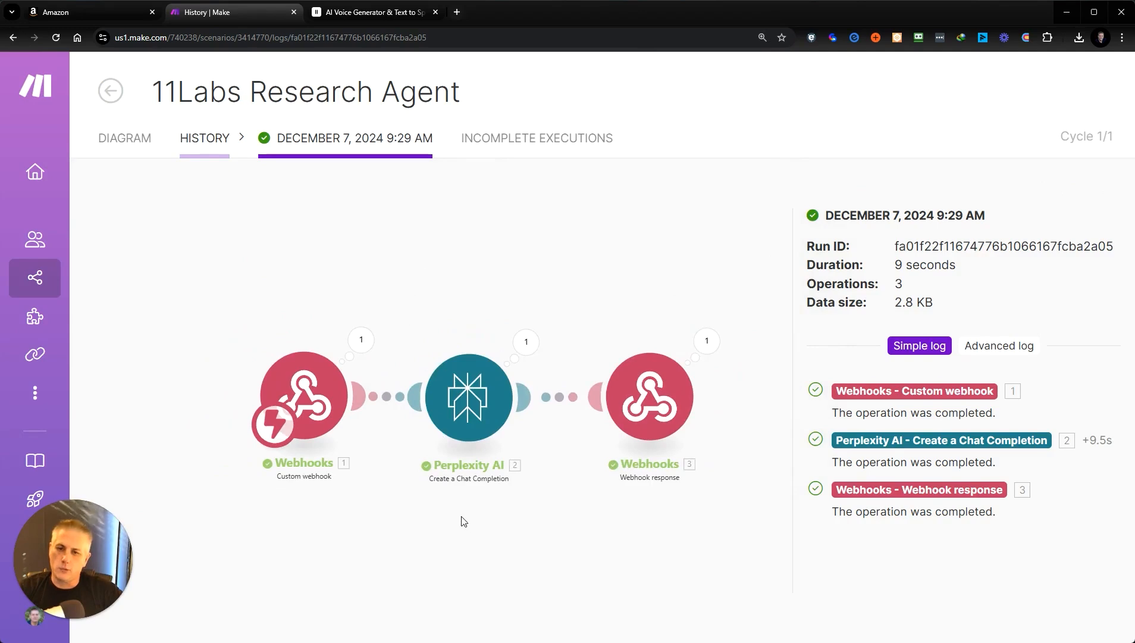
- Review the Perplexity AI module's model and message content and the webhook response's body mapping in the scenario editor
{"action": "scroll", "coordinate": [463, 521], "scroll_direction": "up", "scroll_amount": 3}
{"action": "left_click", "coordinate": [471, 294]}
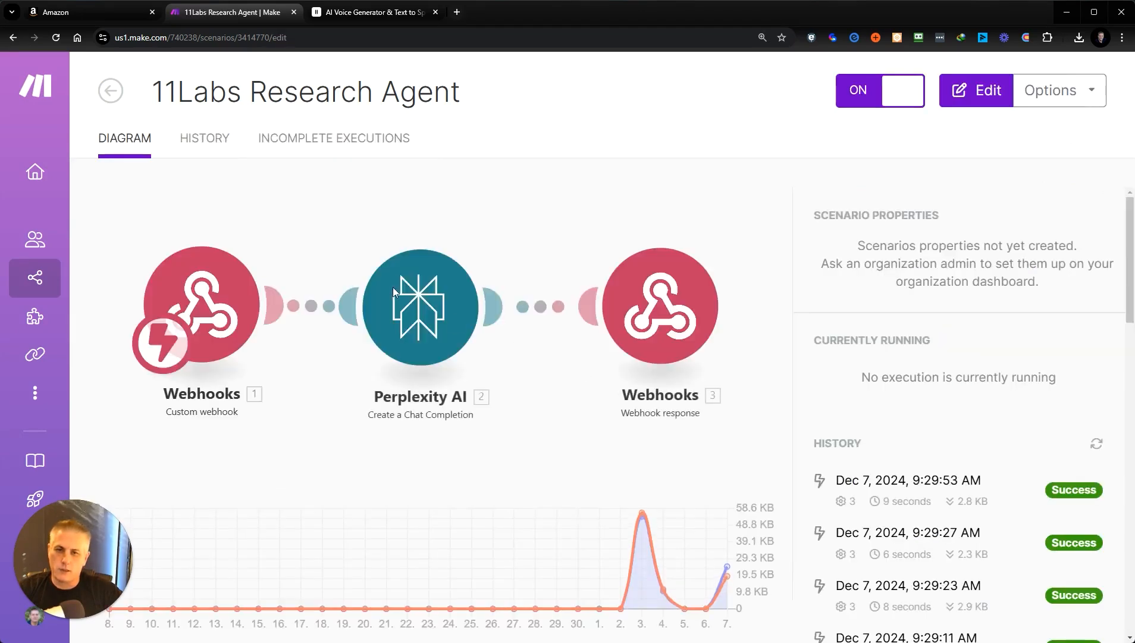
{"action": "left_click", "coordinate": [426, 323]}
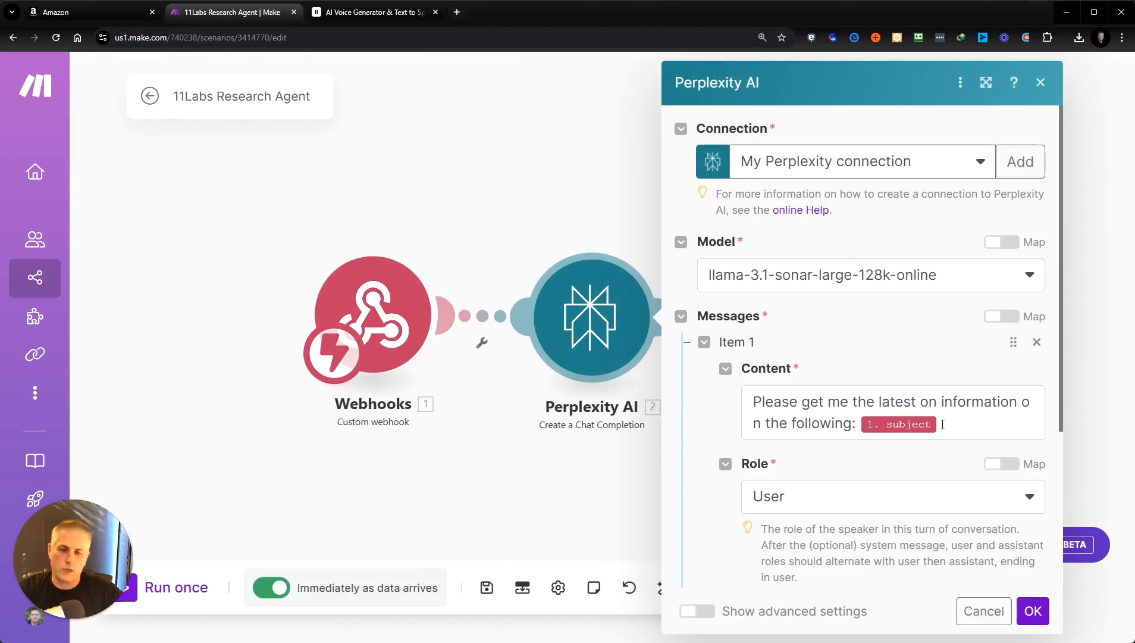
{"action": "mouse_move", "coordinate": [908, 427]}
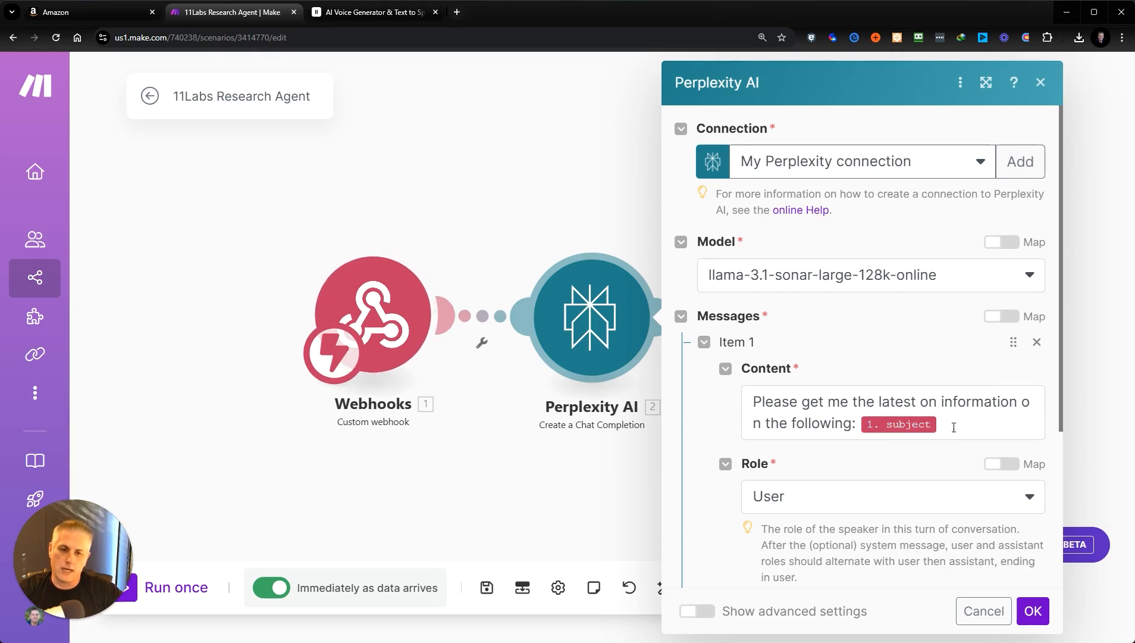
{"action": "left_click", "coordinate": [988, 611]}
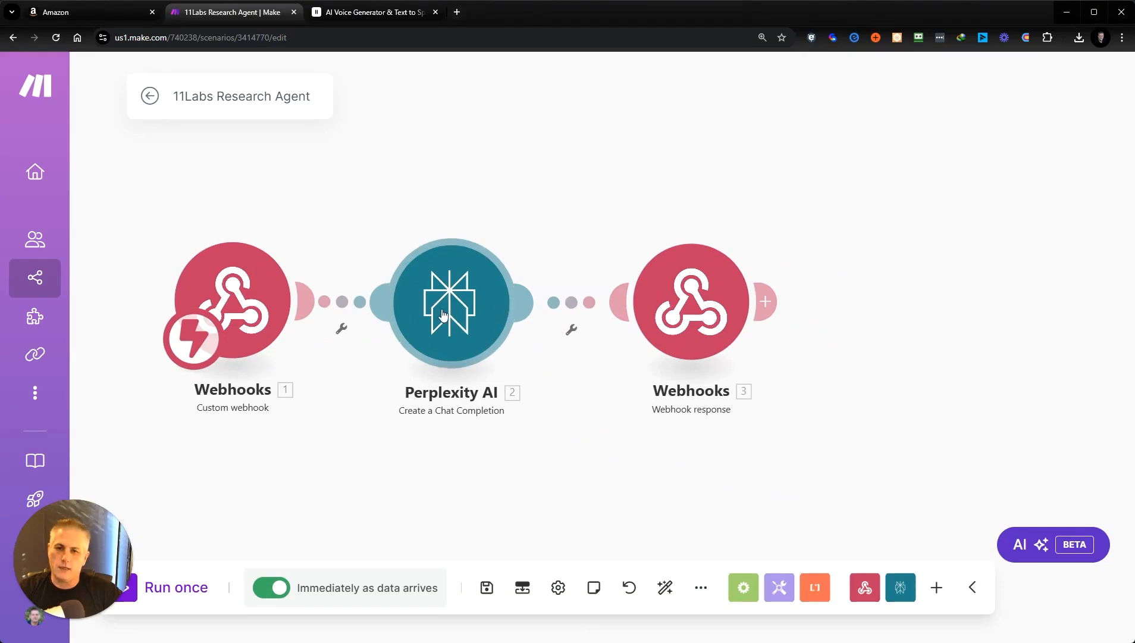
{"action": "left_click", "coordinate": [690, 301]}
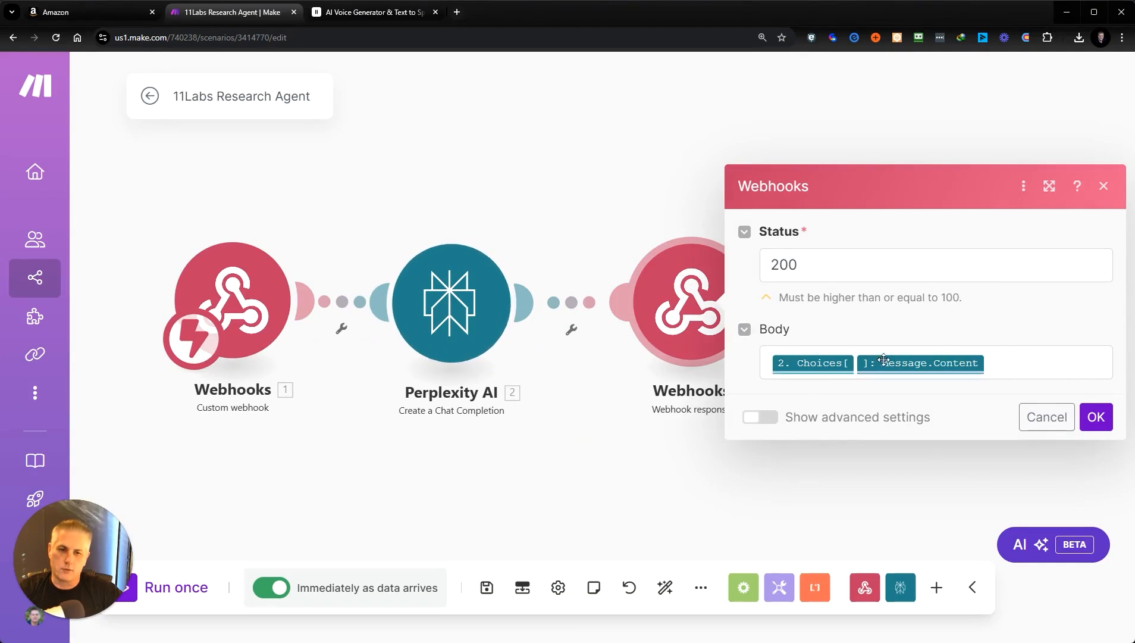
{"action": "left_click", "coordinate": [654, 455]}
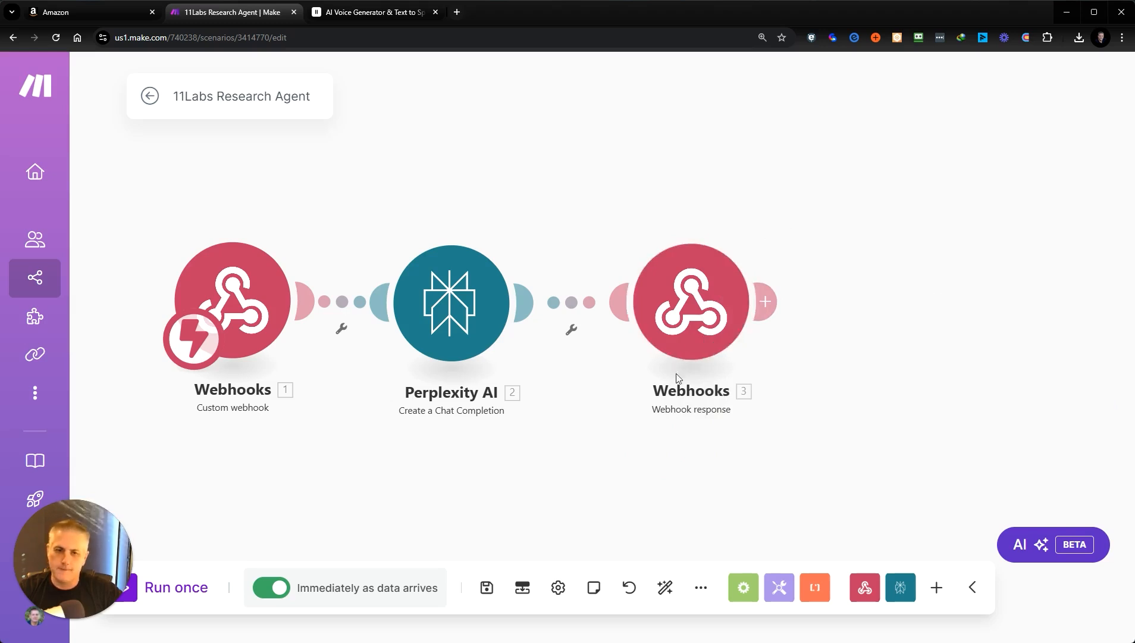
- Leave the scenario editor and check the custom webhook's output in the Dec 7, 2024, 9:29:23 AM run
{"action": "left_click", "coordinate": [150, 96]}
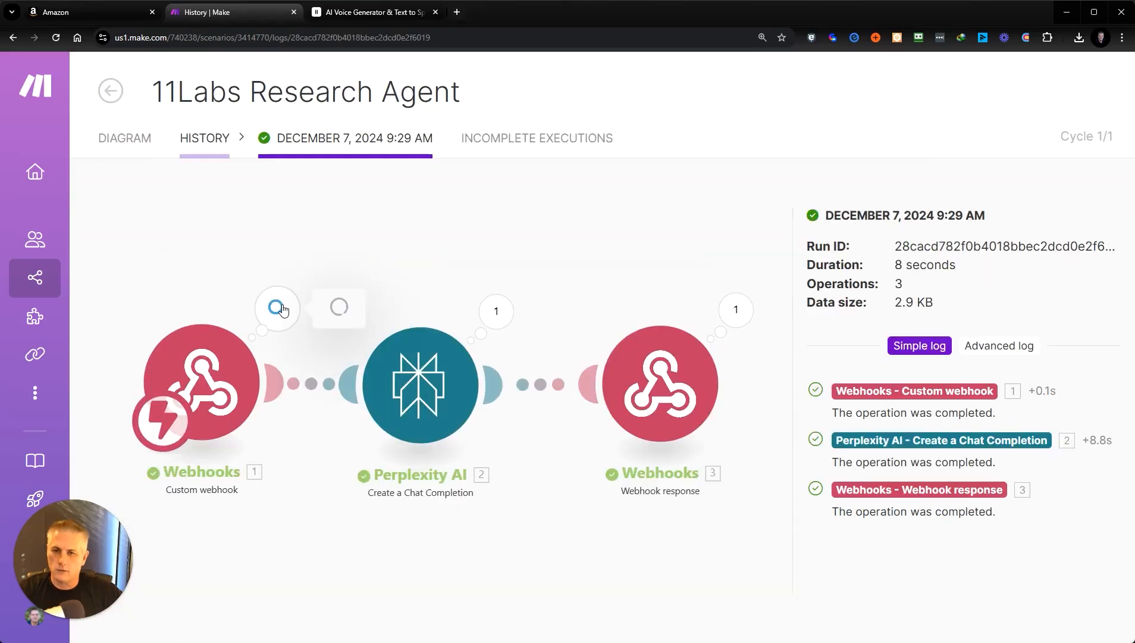
{"action": "left_click", "coordinate": [284, 309]}
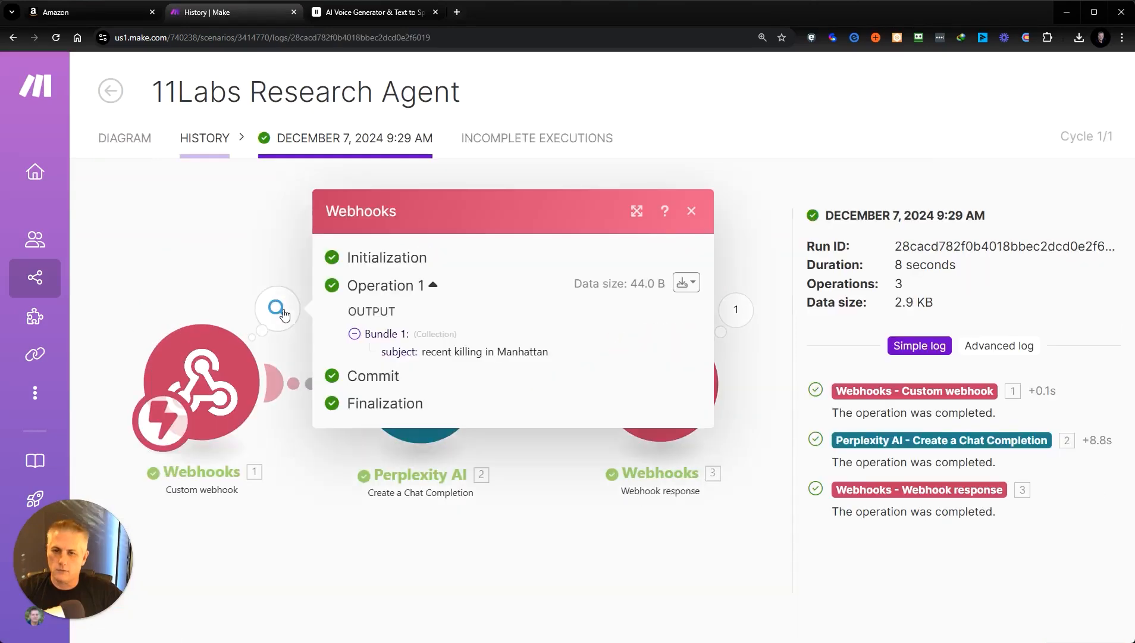
{"action": "left_click", "coordinate": [314, 515]}
- Examine the same run's Perplexity AI operation, expanding its citations, usage, choices and the full input message
{"action": "left_click", "coordinate": [496, 311]}
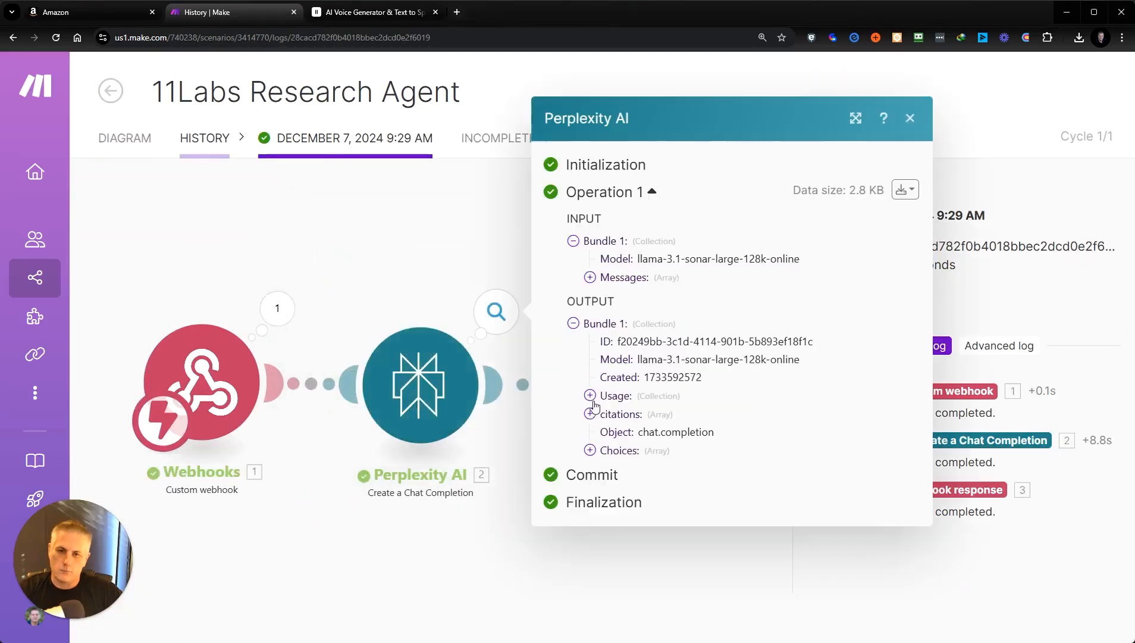
{"action": "left_click", "coordinate": [591, 415]}
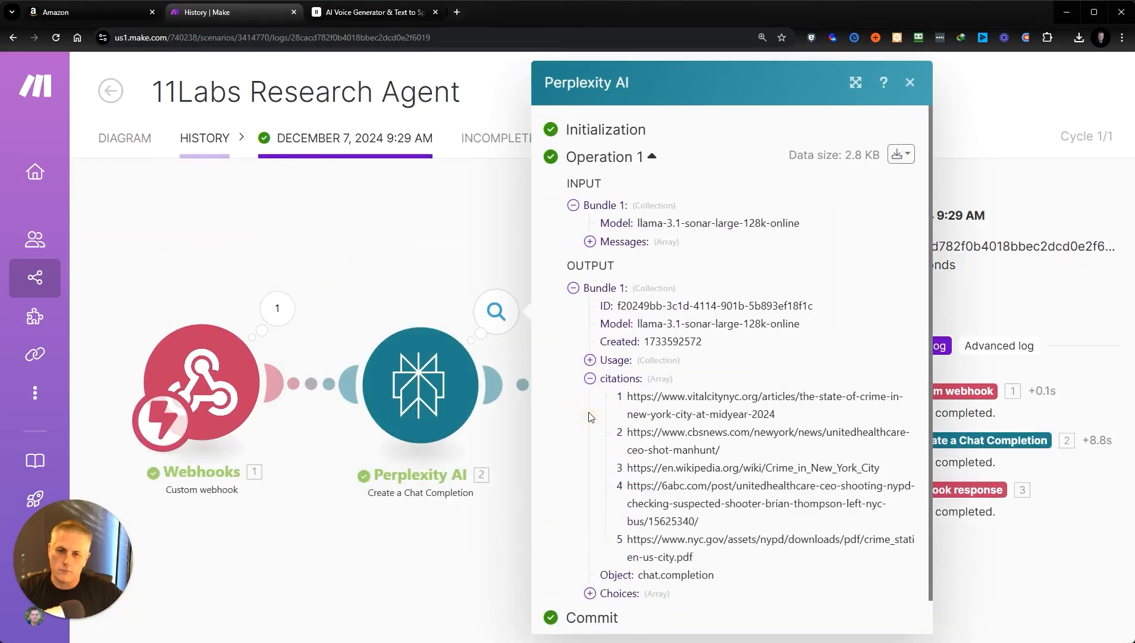
{"action": "left_click", "coordinate": [591, 360]}
{"action": "scroll", "coordinate": [590, 364], "scroll_direction": "down", "scroll_amount": 2}
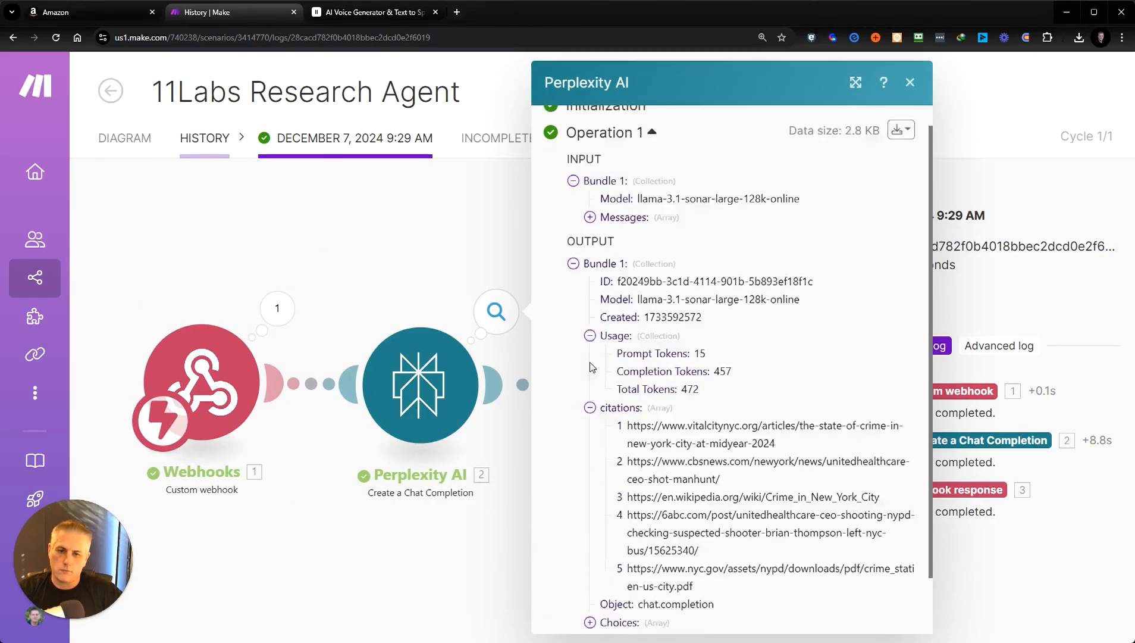
{"action": "left_click", "coordinate": [590, 557]}
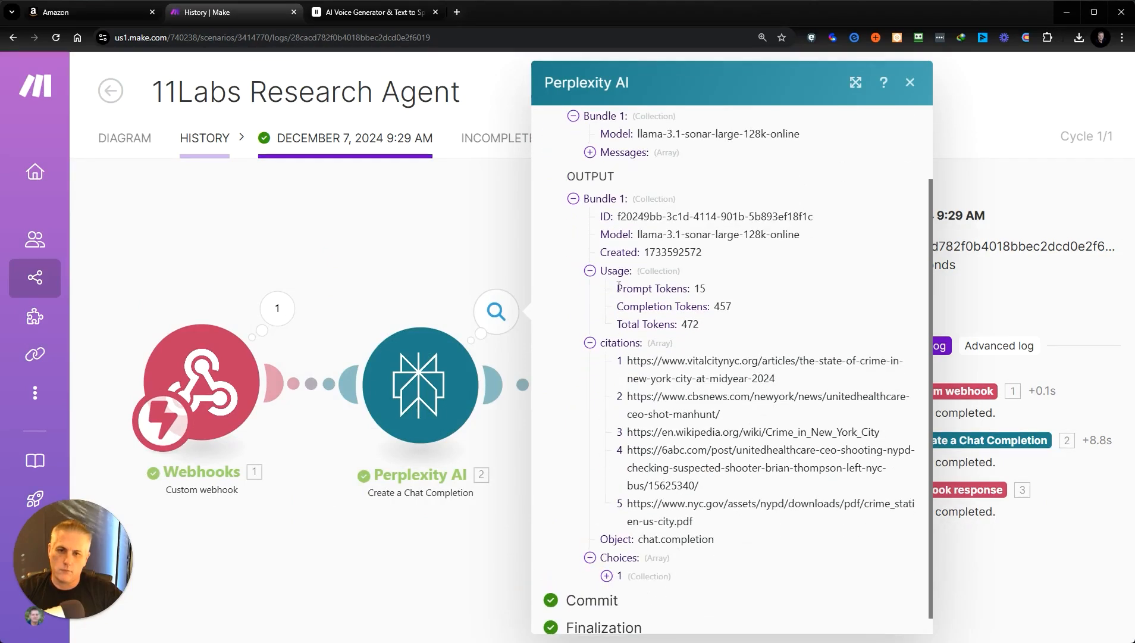
{"action": "scroll", "coordinate": [590, 247], "scroll_direction": "up", "scroll_amount": 2}
{"action": "left_click", "coordinate": [591, 241]}
{"action": "left_click", "coordinate": [607, 260]}
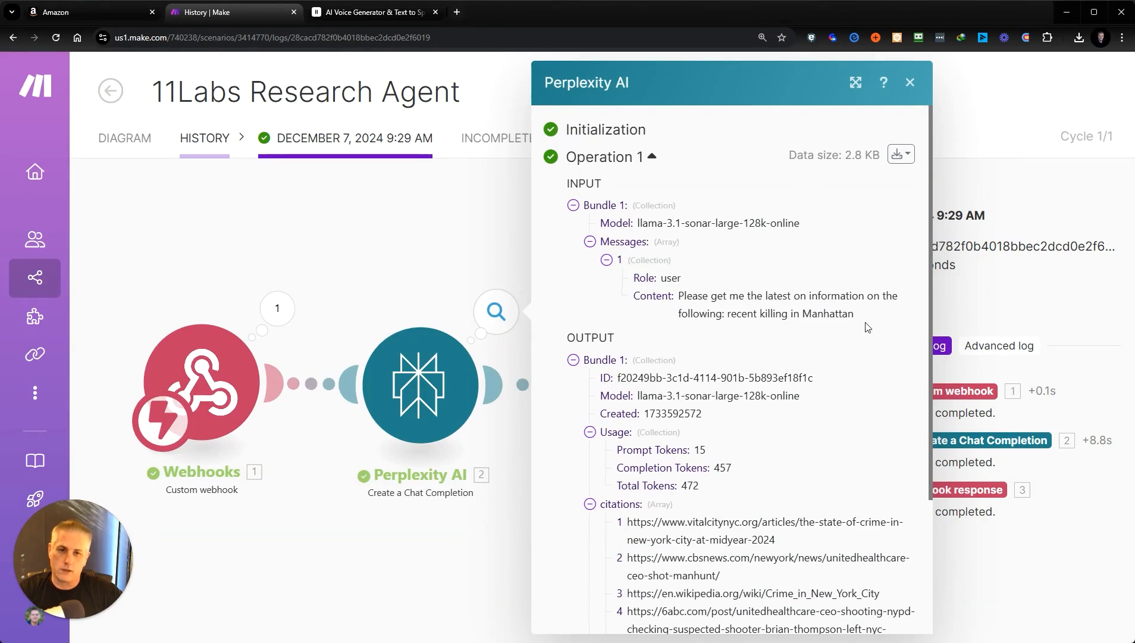
- Expand the Perplexity AI operation's output choices down to the assistant message content and read the full research answer
{"action": "scroll", "coordinate": [703, 296], "scroll_direction": "down", "scroll_amount": 3}
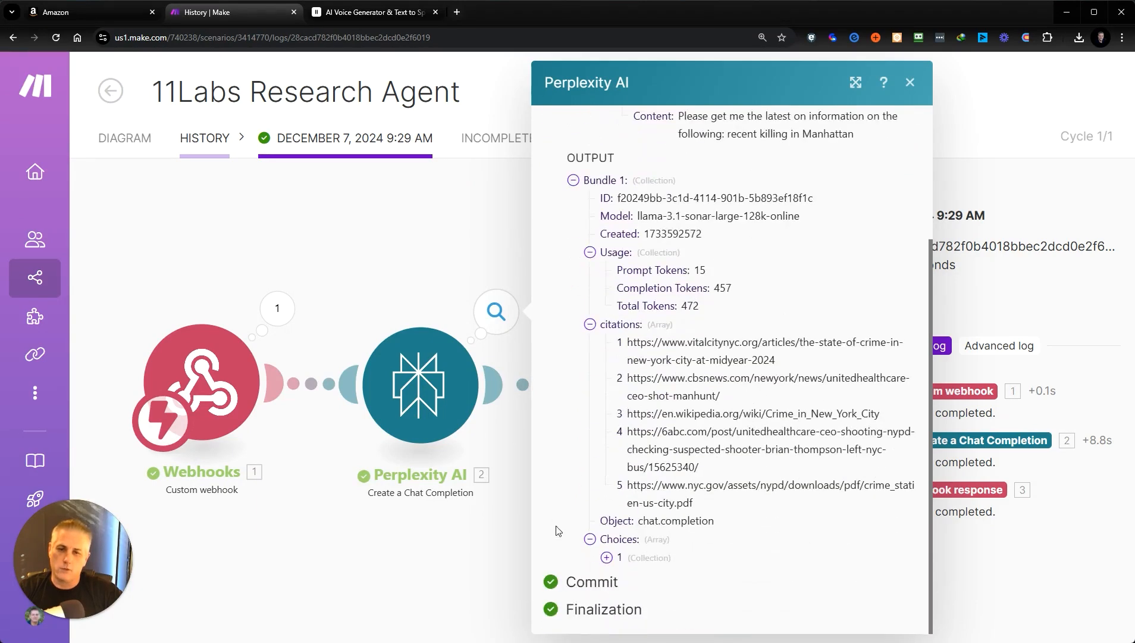
{"action": "left_click", "coordinate": [613, 560]}
{"action": "scroll", "coordinate": [666, 529], "scroll_direction": "down", "scroll_amount": 2}
{"action": "left_click", "coordinate": [625, 543]}
{"action": "scroll", "coordinate": [748, 482], "scroll_direction": "down", "scroll_amount": 1}
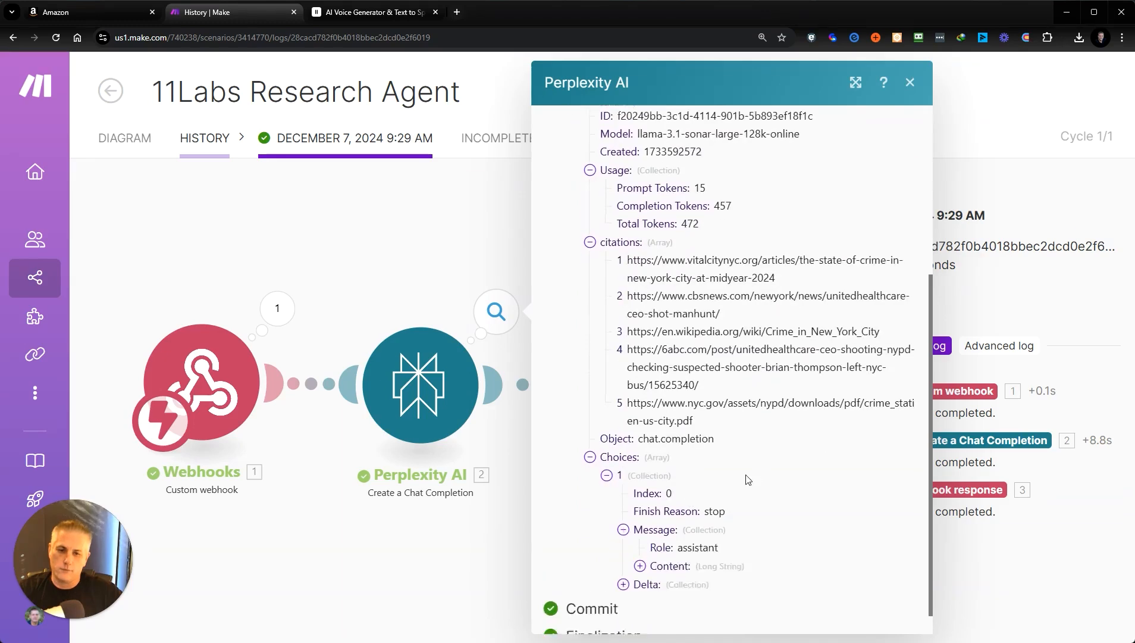
{"action": "left_click", "coordinate": [646, 540]}
{"action": "scroll", "coordinate": [744, 271], "scroll_direction": "down", "scroll_amount": 5}
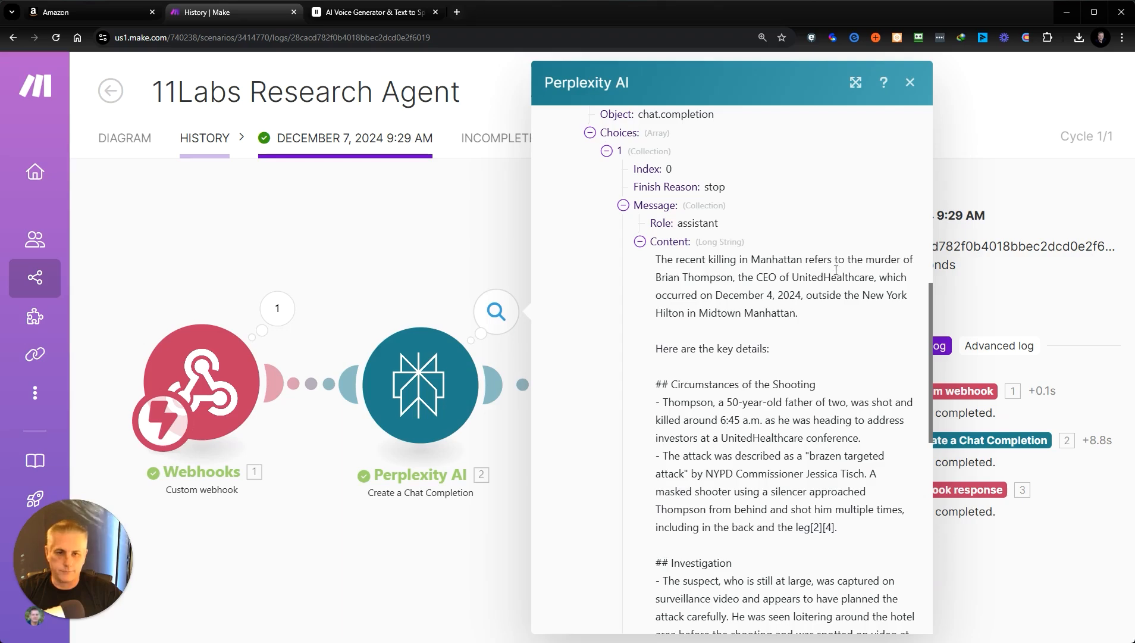
{"action": "scroll", "coordinate": [750, 344], "scroll_direction": "down", "scroll_amount": 2}
{"action": "scroll", "coordinate": [752, 361], "scroll_direction": "down", "scroll_amount": 9}
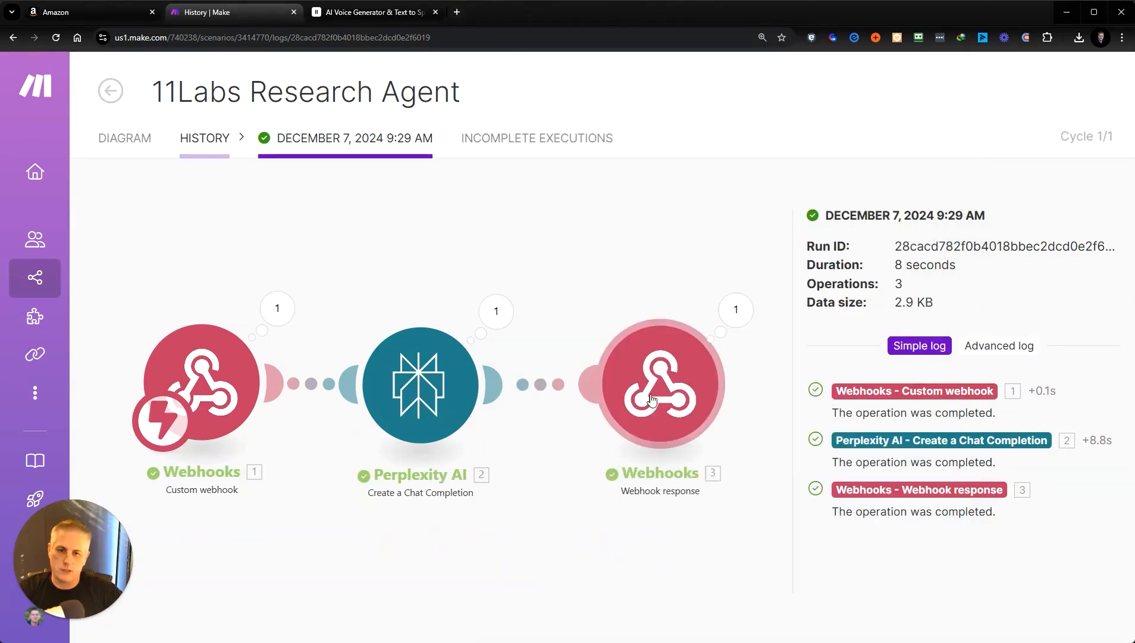
- Inspect the body text returned by the webhook response module in the same run
{"action": "left_click", "coordinate": [726, 309]}
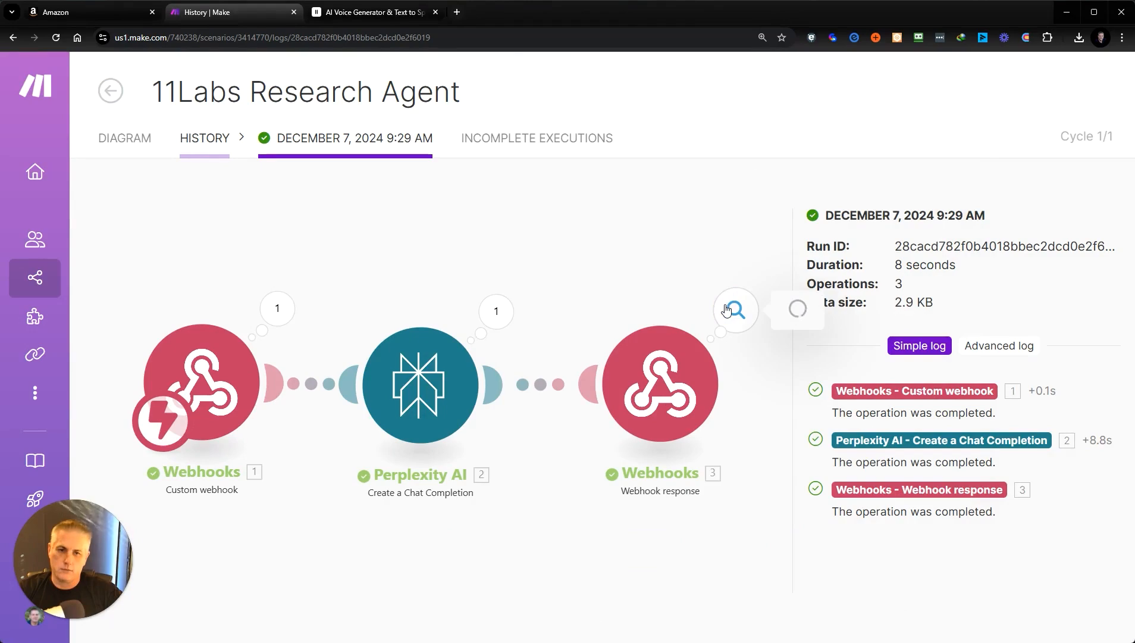
{"action": "left_click", "coordinate": [787, 338]}
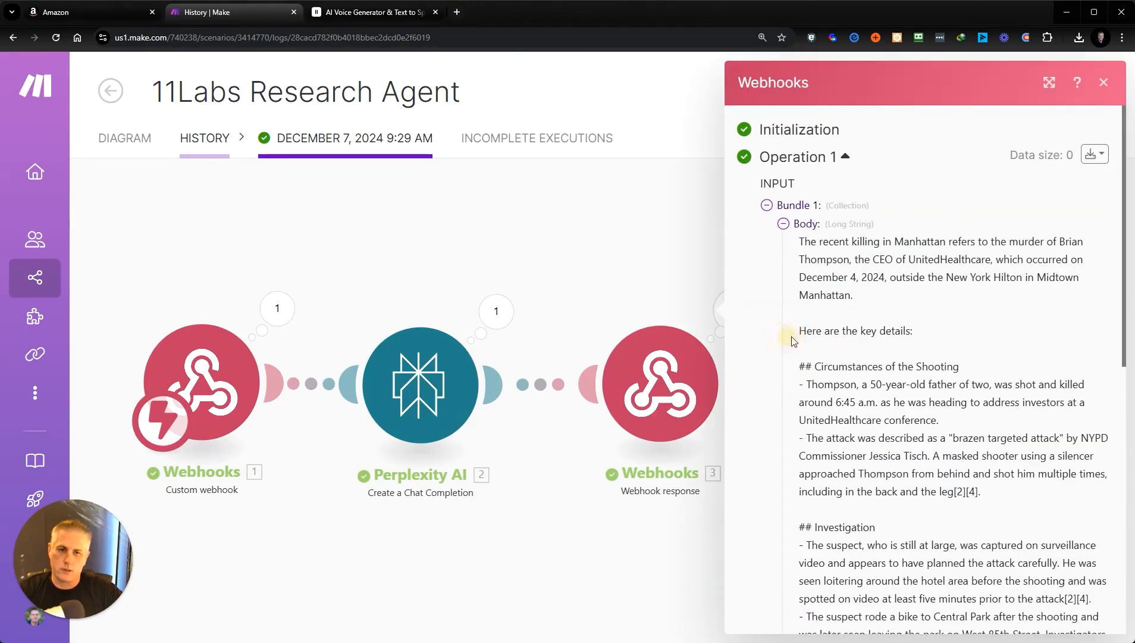
{"action": "scroll", "coordinate": [927, 264], "scroll_direction": "down", "scroll_amount": 10}
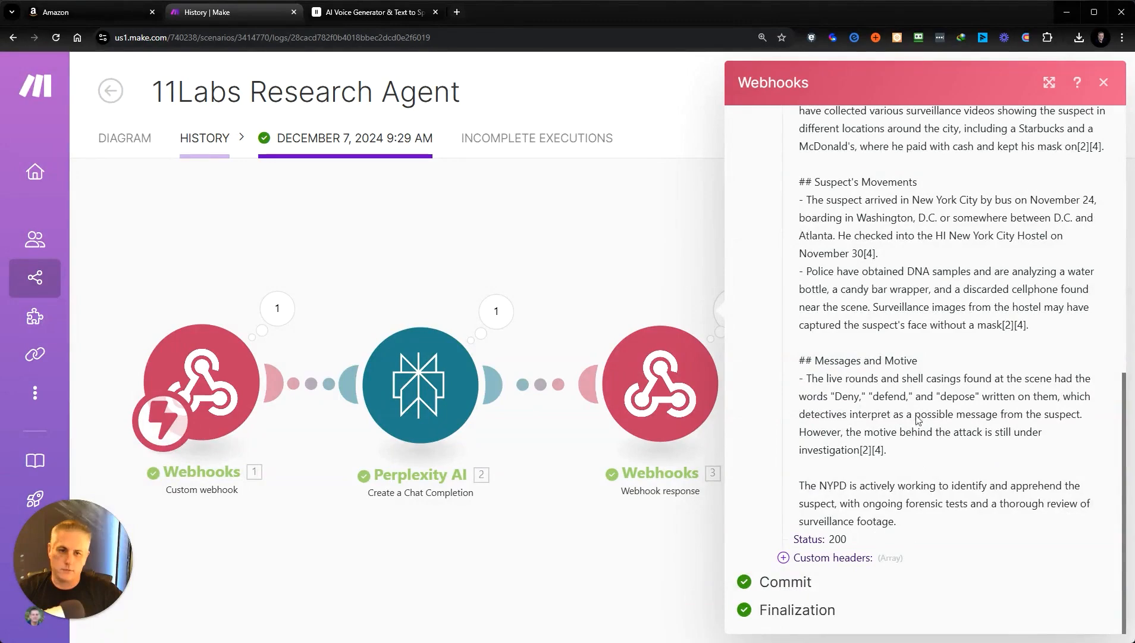
{"action": "scroll", "coordinate": [875, 333], "scroll_direction": "up", "scroll_amount": 10}
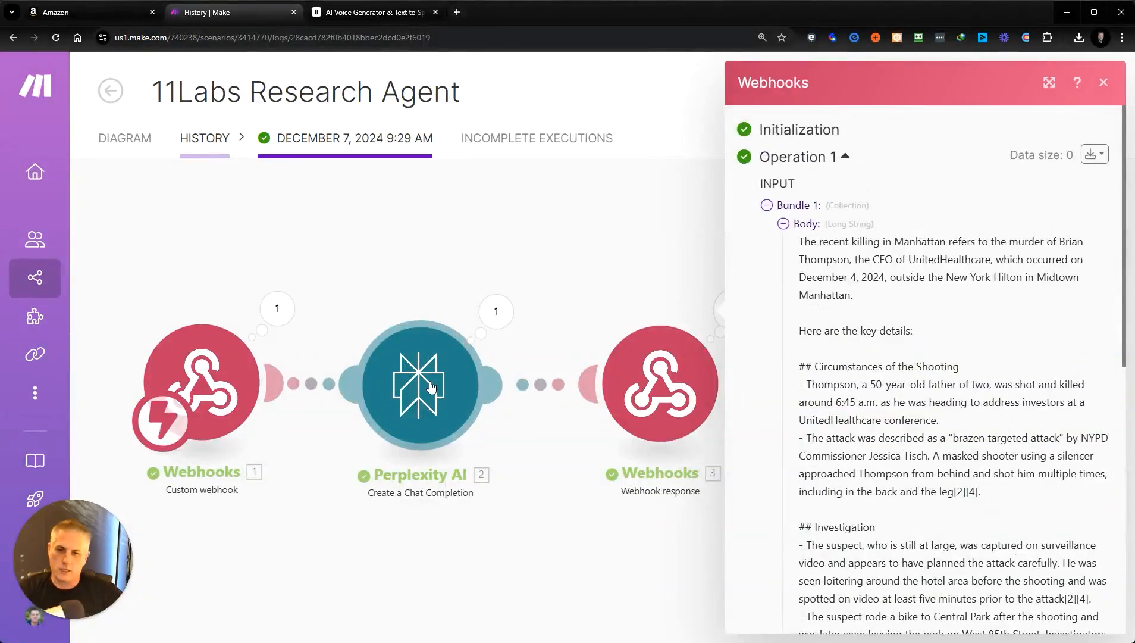
{"action": "left_click", "coordinate": [568, 253]}
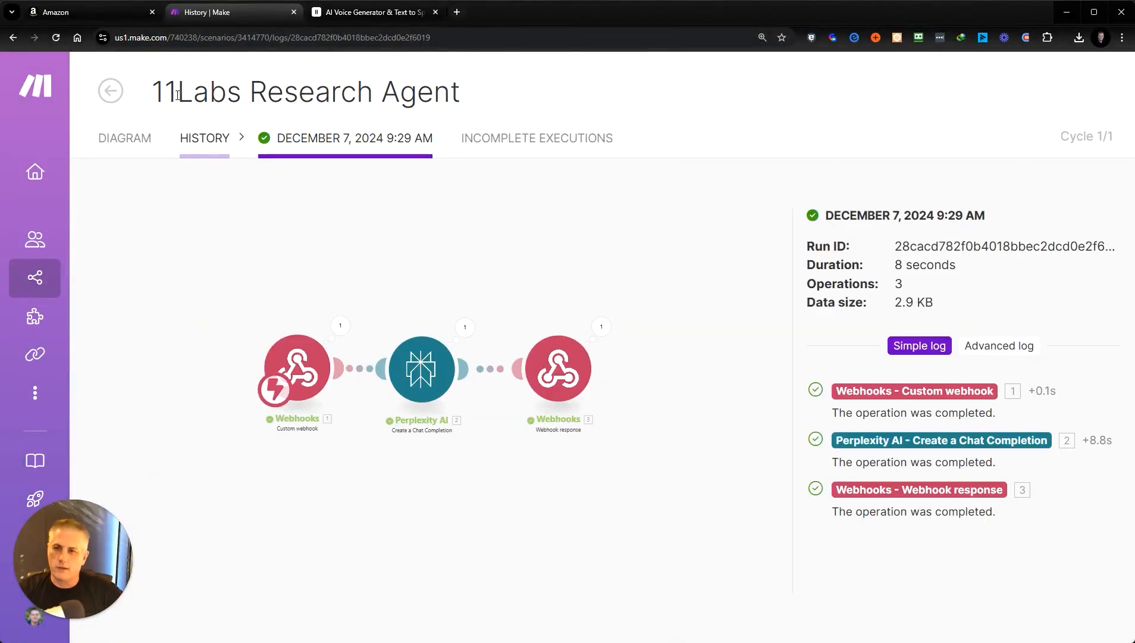
- Switch to ElevenLabs and review the transcription of today's 9:28 AM conversation with the research assistant, including the do-research tool call
{"action": "key", "text": "ctrl+Tab"}
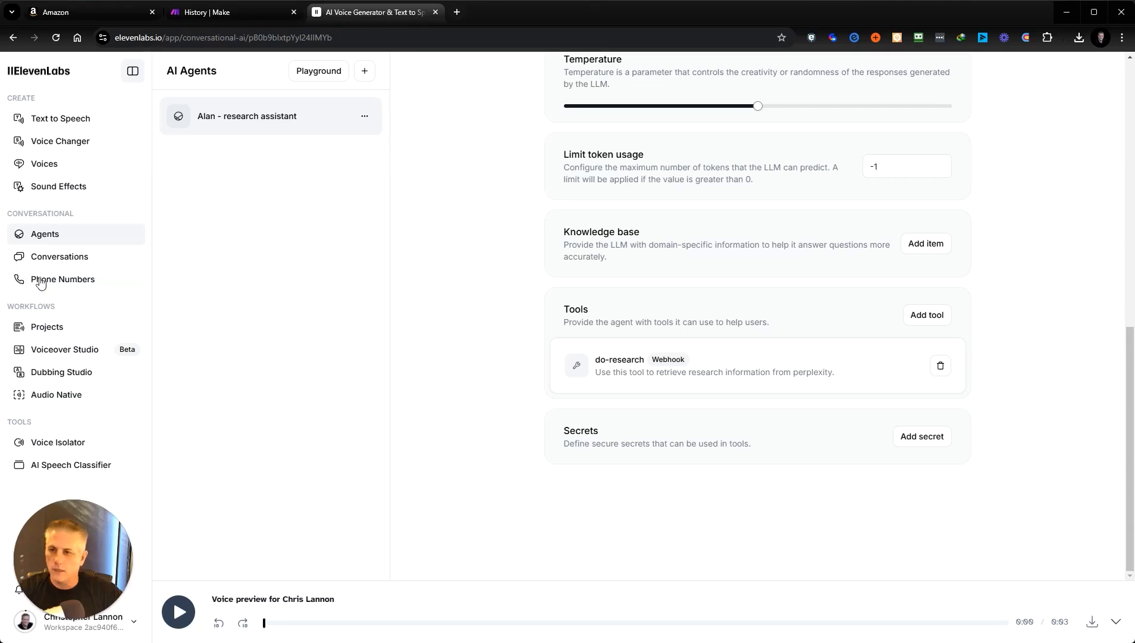
{"action": "left_click", "coordinate": [57, 255]}
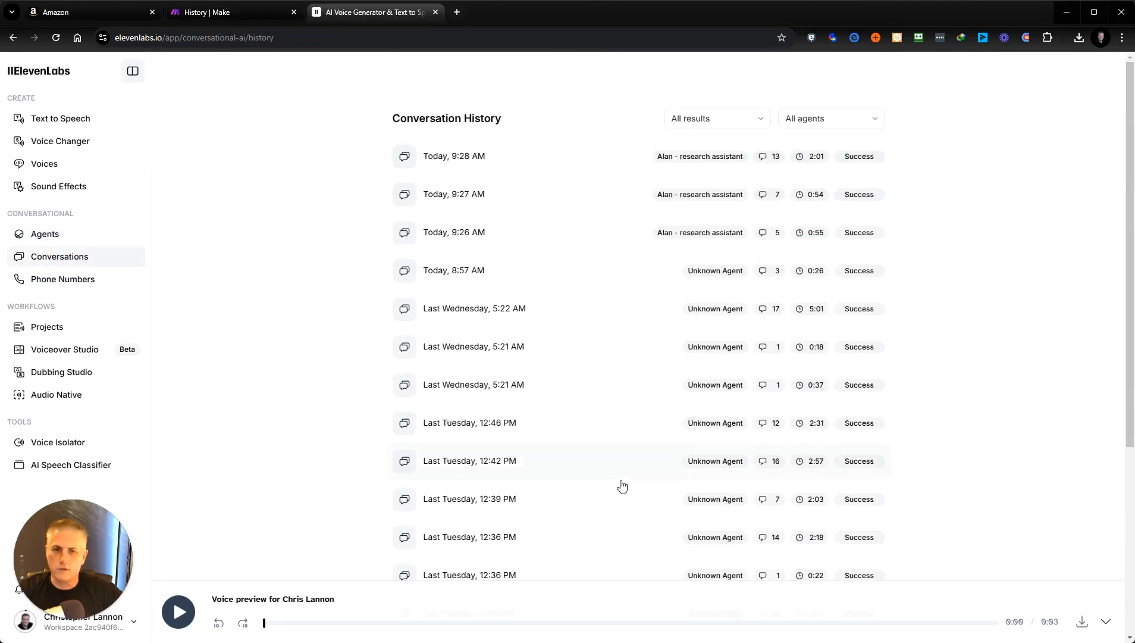
{"action": "left_click", "coordinate": [535, 156]}
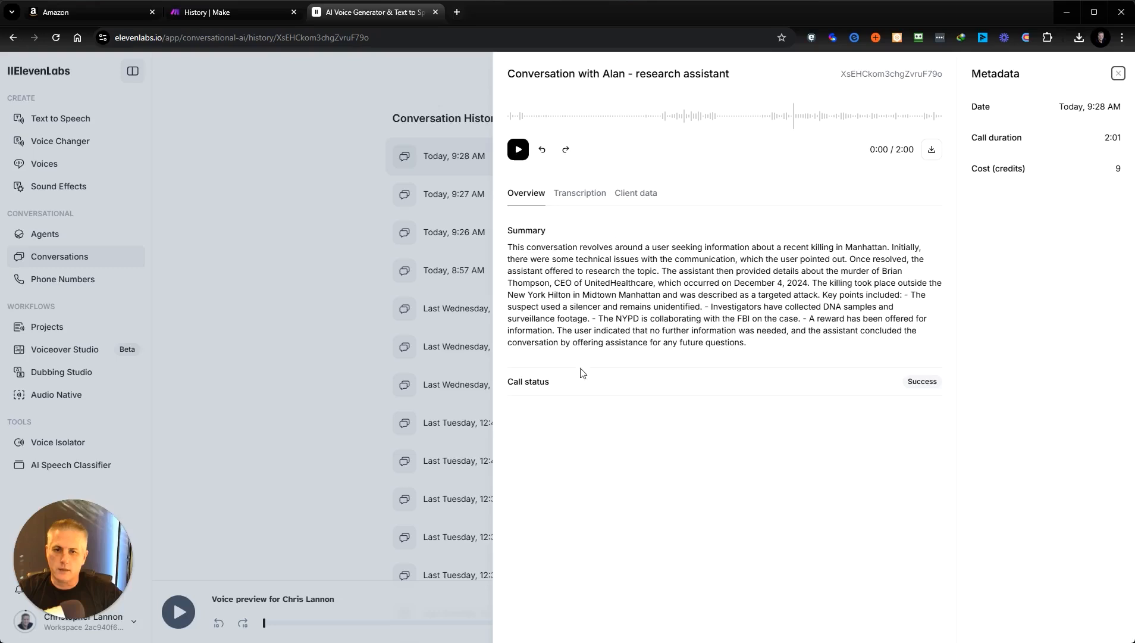
{"action": "left_click", "coordinate": [580, 193]}
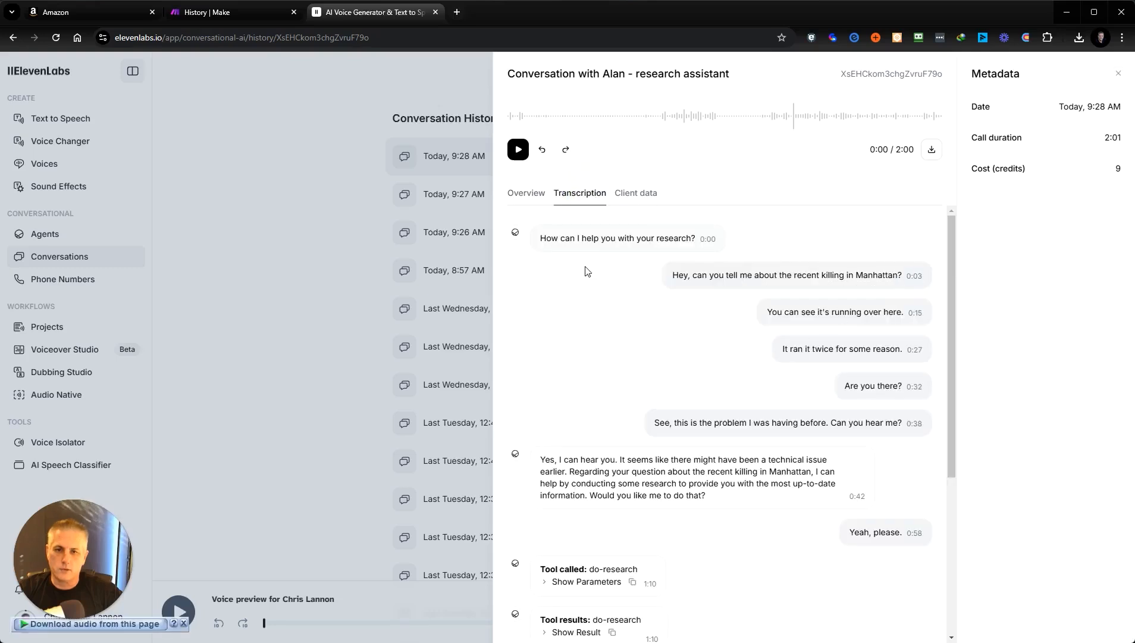
{"action": "scroll", "coordinate": [695, 407], "scroll_direction": "down", "scroll_amount": 4}
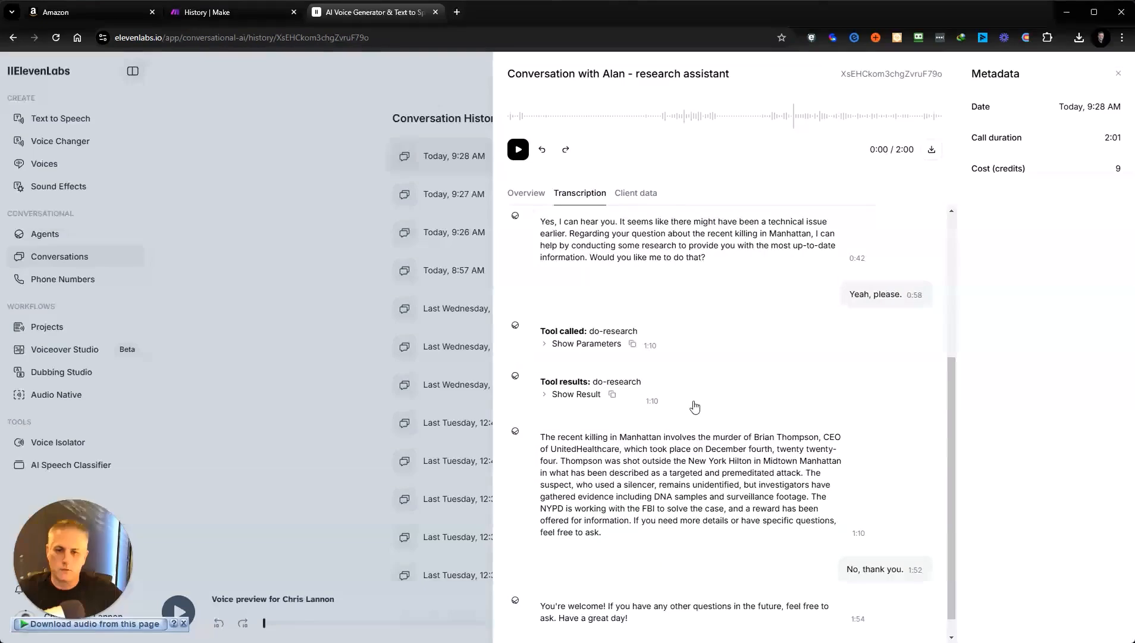
{"action": "scroll", "coordinate": [717, 489], "scroll_direction": "up", "scroll_amount": 3}
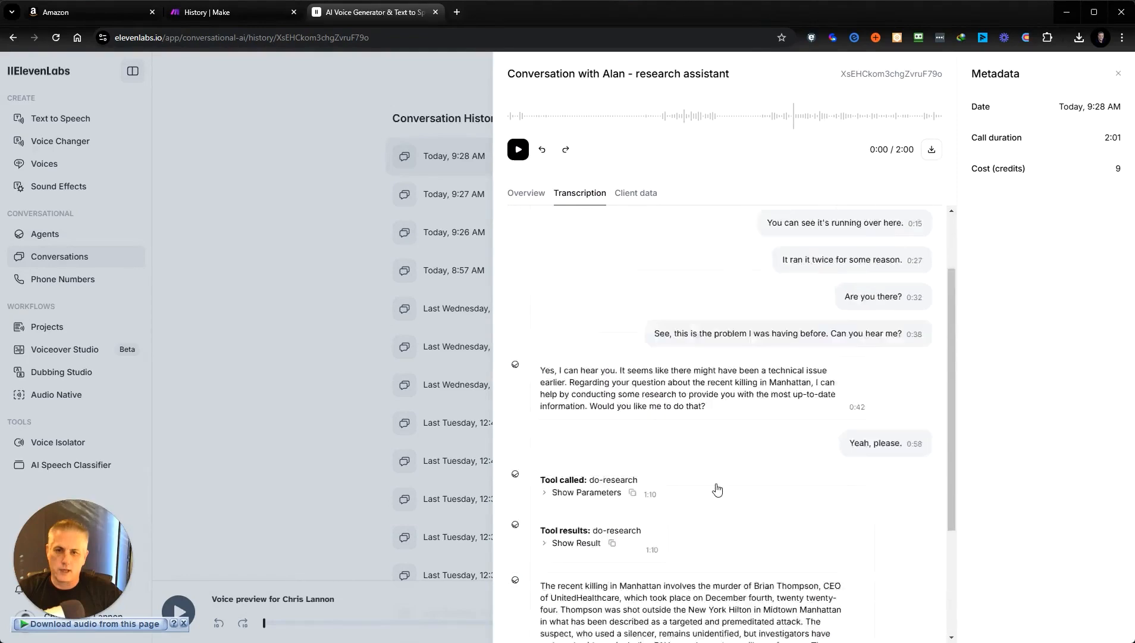
{"action": "scroll", "coordinate": [717, 488], "scroll_direction": "up", "scroll_amount": 2}
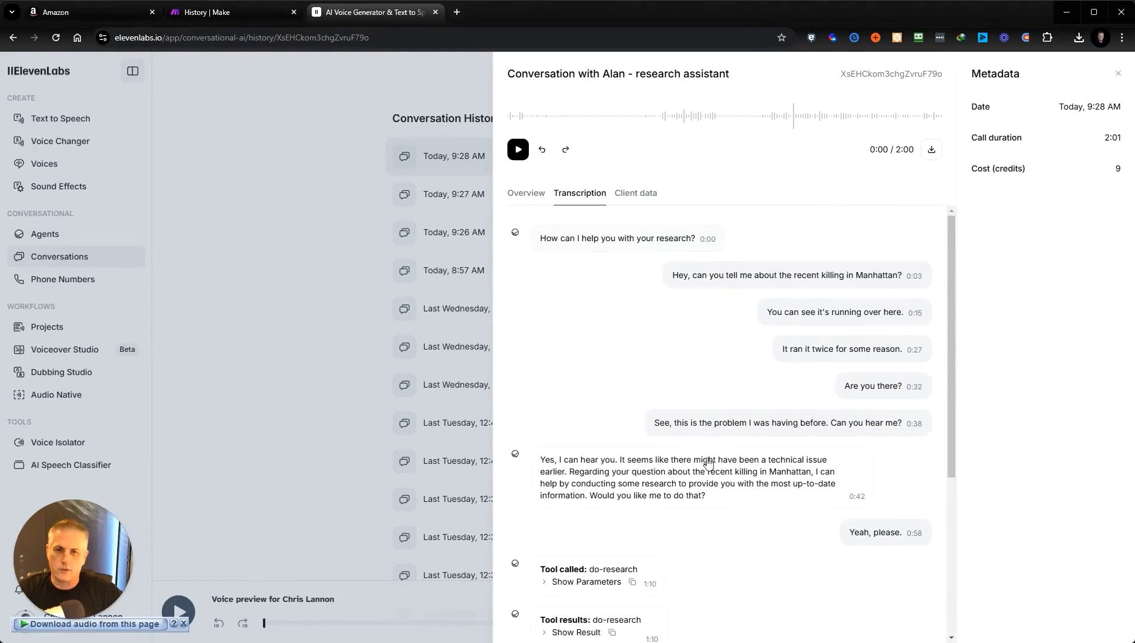
{"action": "left_click", "coordinate": [364, 100]}
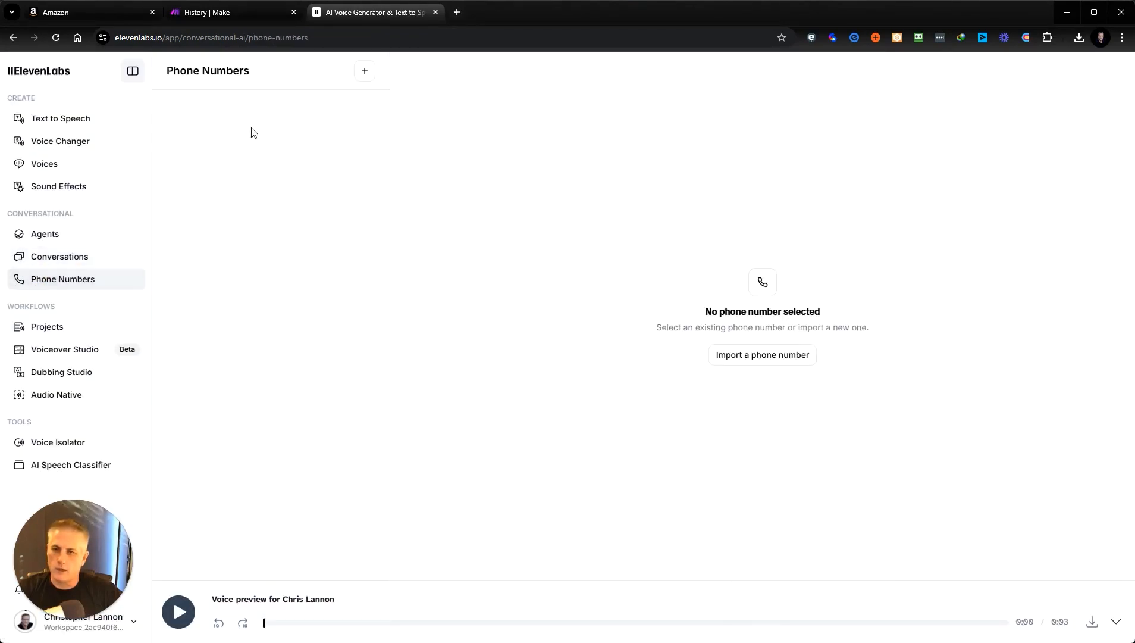
- View the Twilio import form for phone numbers, covering label, phone number, SID and token, and close it without importing
{"action": "left_click", "coordinate": [365, 72]}
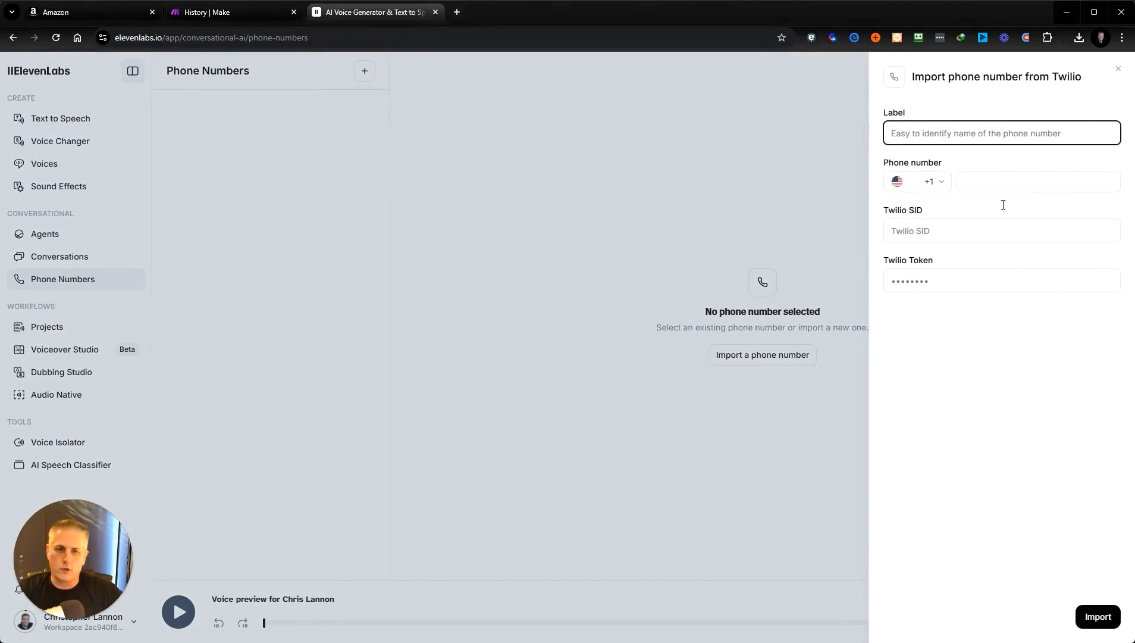
{"action": "left_click", "coordinate": [979, 140]}
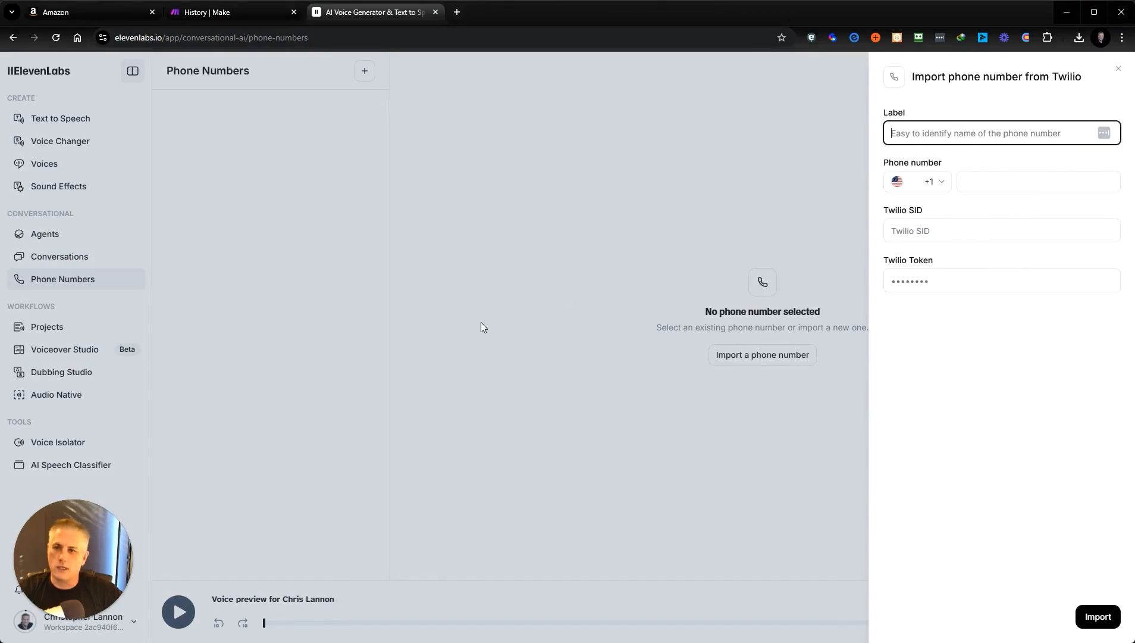
{"action": "left_click", "coordinate": [1119, 68]}
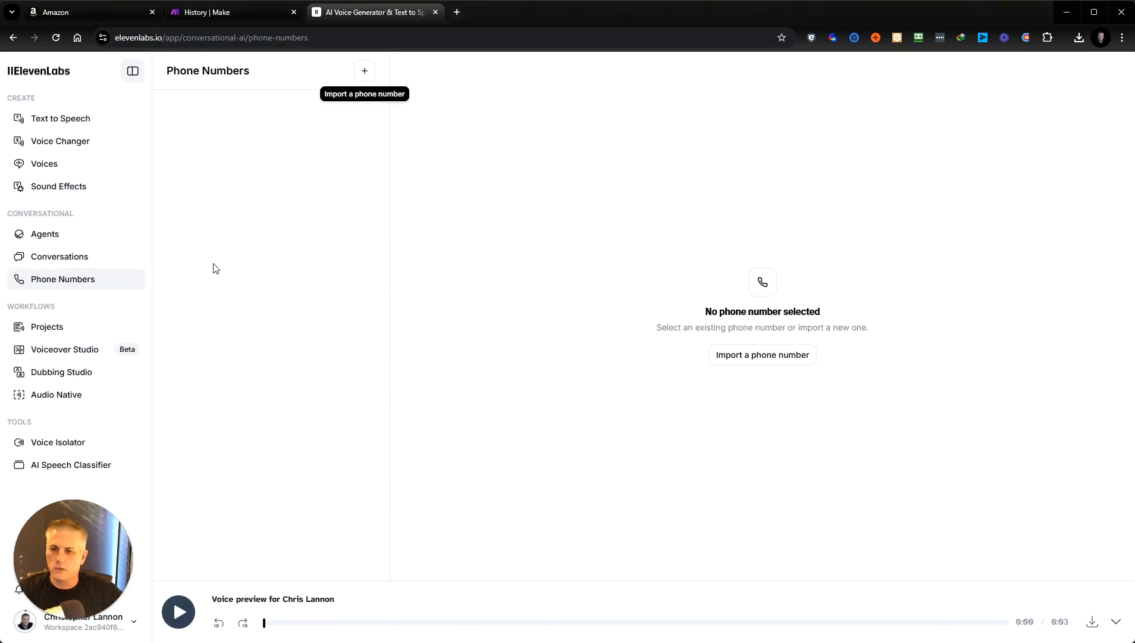
- Switch to Make, open the 11Labs Research Agent scenario in the editor, and view the blueprint import dialog without choosing a file
{"action": "left_click", "coordinate": [237, 12]}
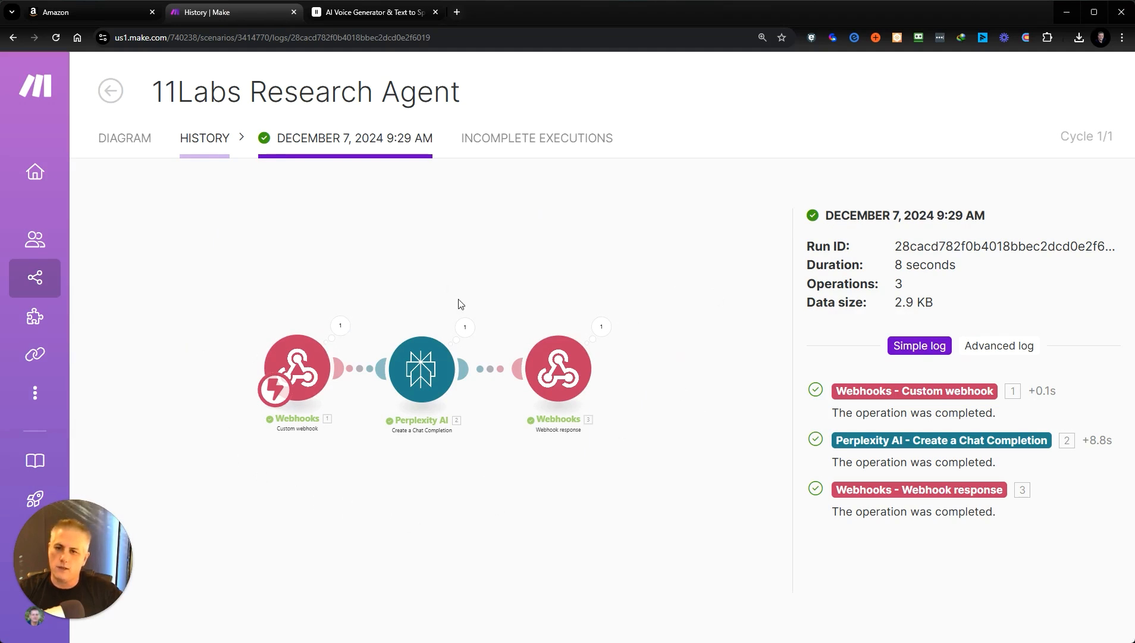
{"action": "left_click", "coordinate": [123, 140]}
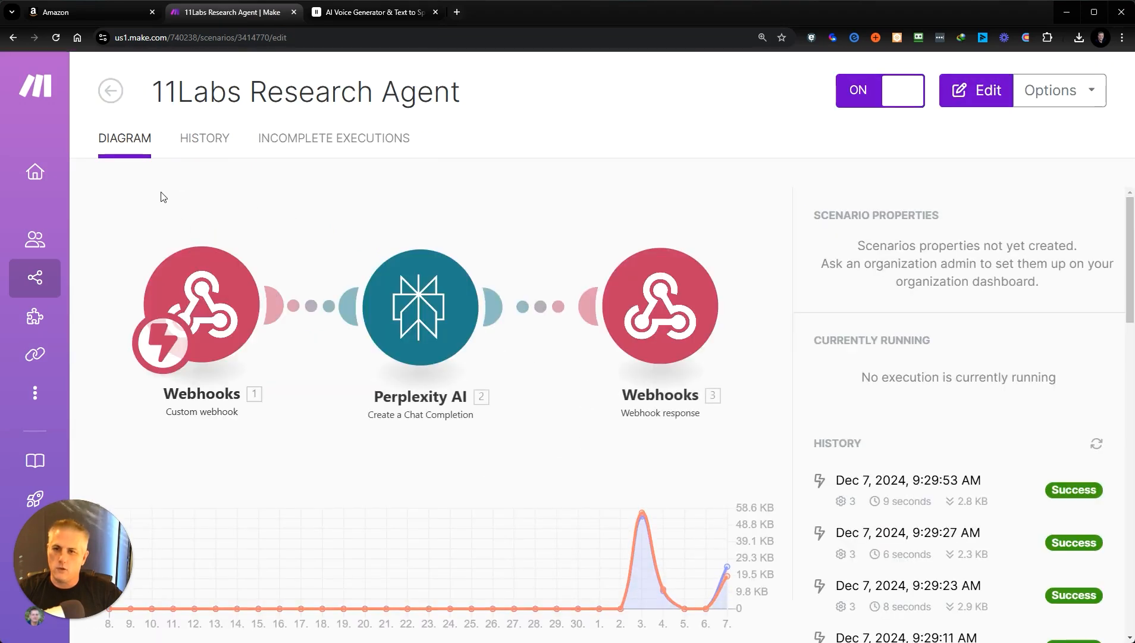
{"action": "left_click", "coordinate": [236, 199]}
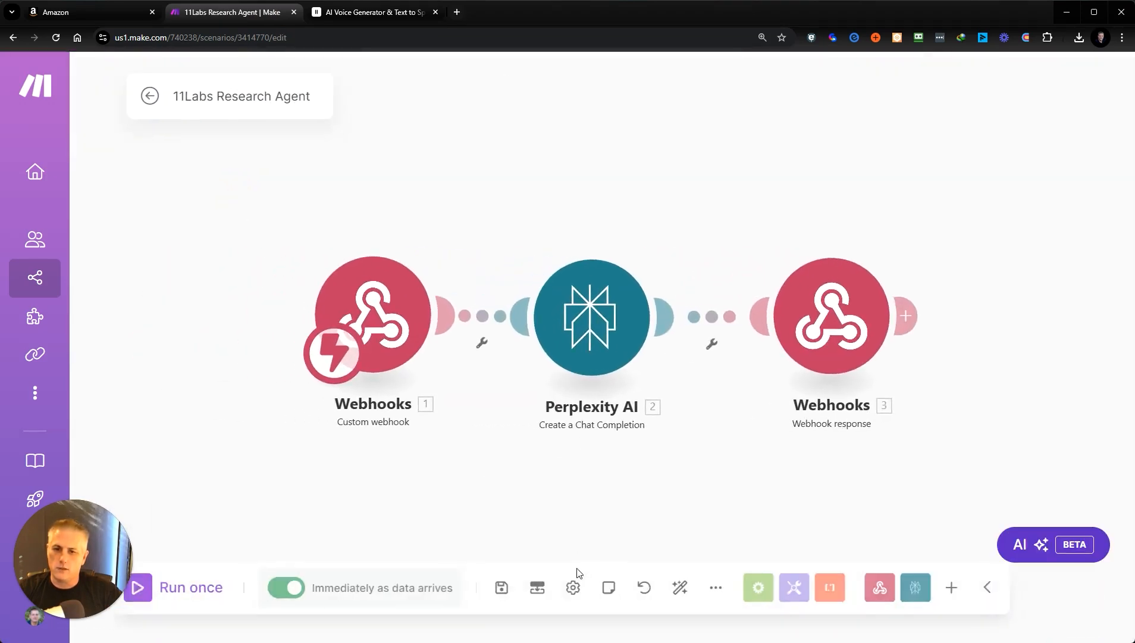
{"action": "left_click", "coordinate": [702, 590]}
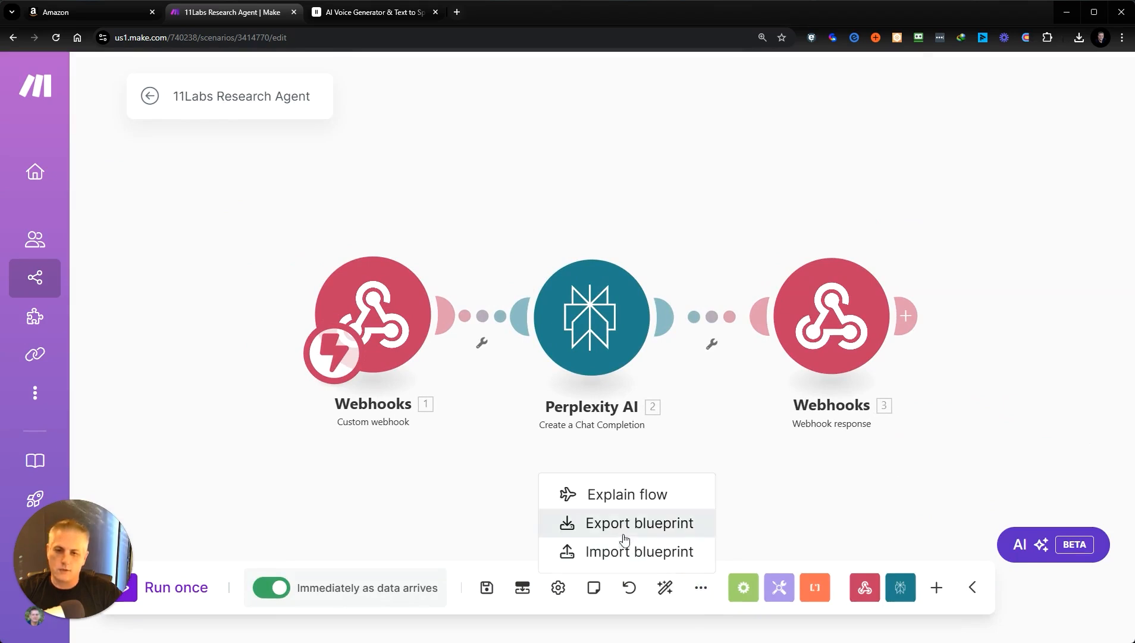
{"action": "left_click", "coordinate": [611, 554]}
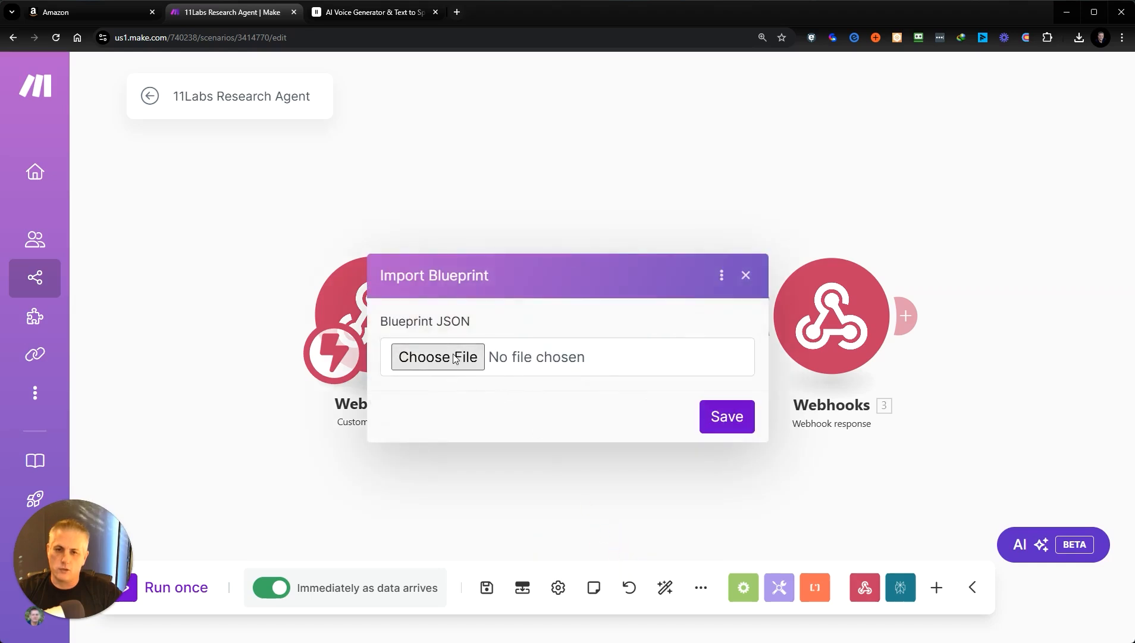
{"action": "left_click", "coordinate": [748, 277]}
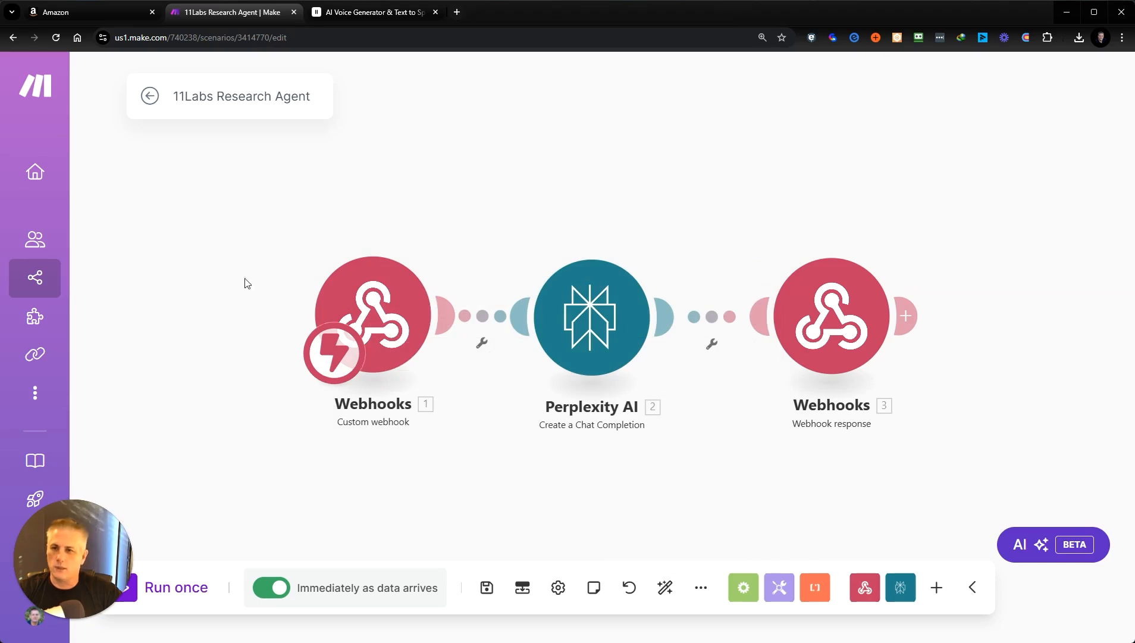